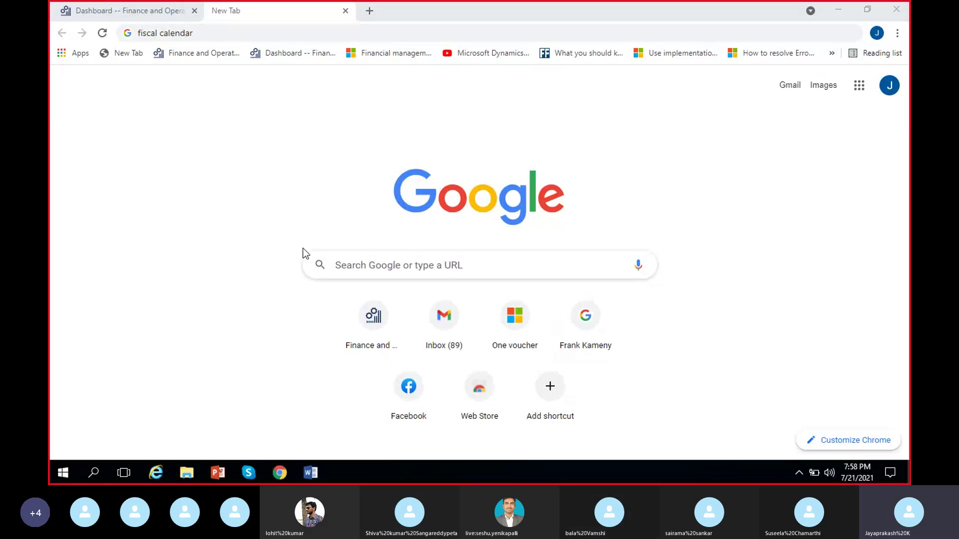
Search the web for "Fiscal calendar D365" and open the Microsoft article "Fiscal calendars, fiscal years, and periods | Dynamics 365"
click(240, 28)
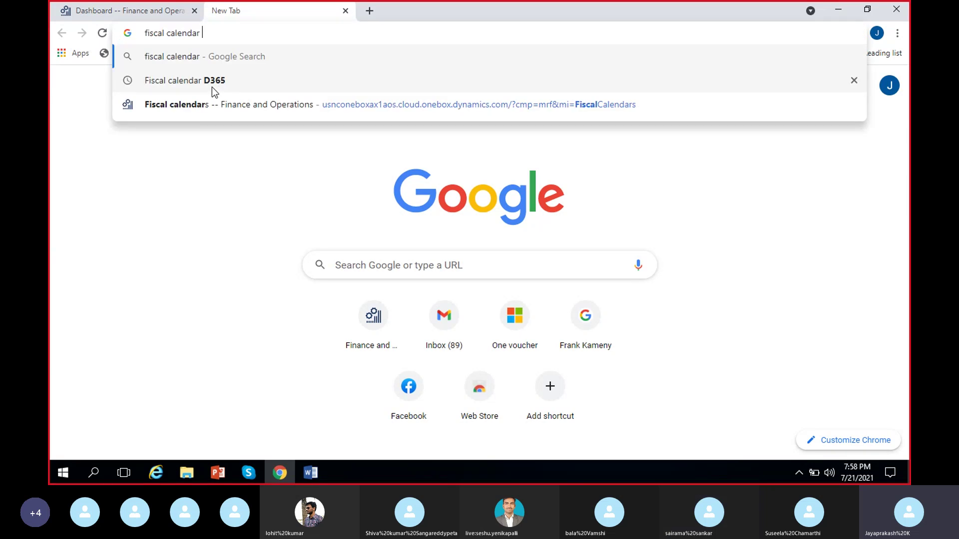
click(216, 83)
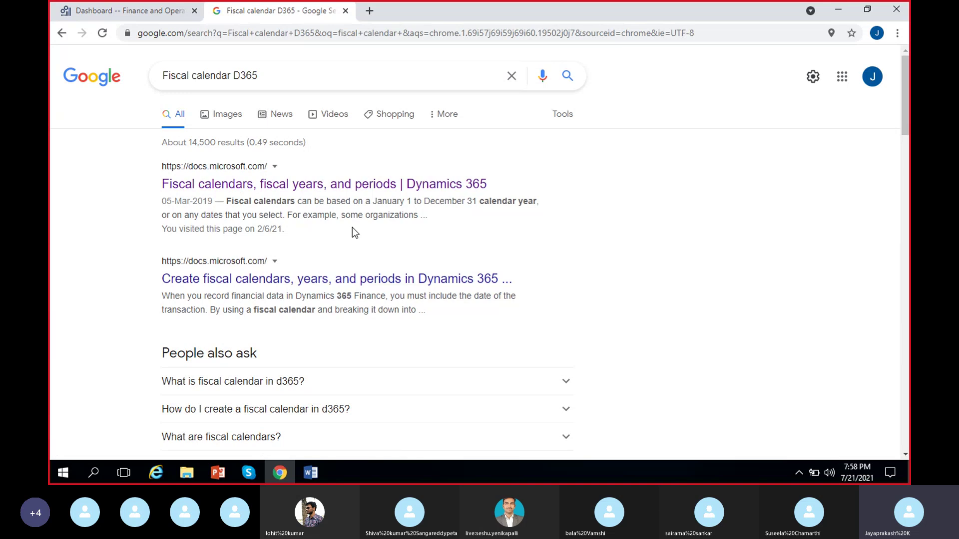
click(350, 186)
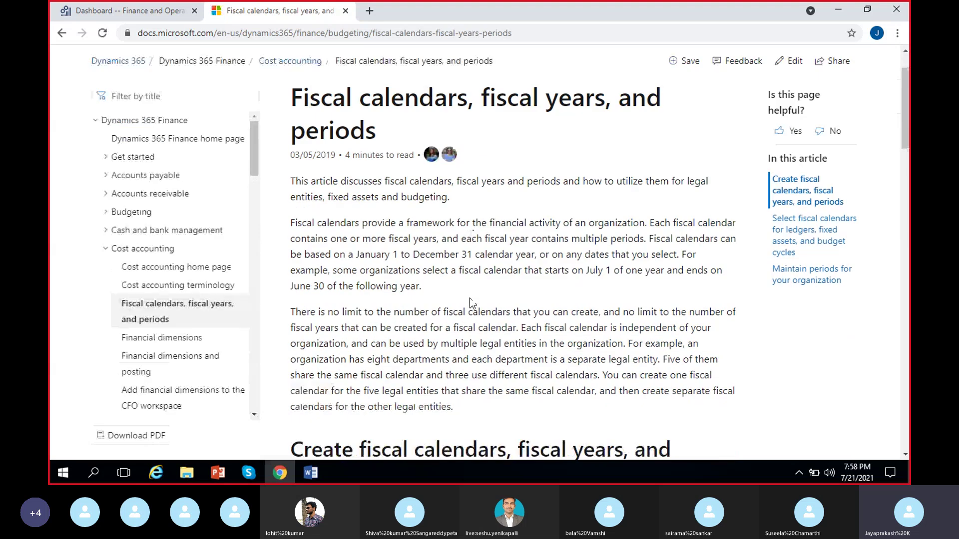
Read through the fiscal calendars article, covering creating calendars, selecting them for ledgers, fixed assets and budget cycles, and maintaining periods
scroll(470, 298, down, 6)
scroll(336, 180, up, 6)
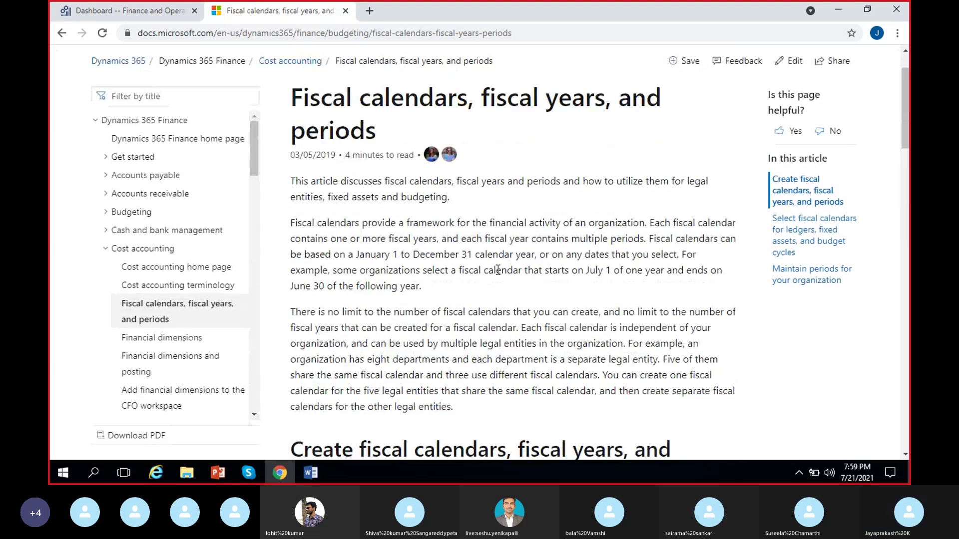
scroll(498, 269, down, 14)
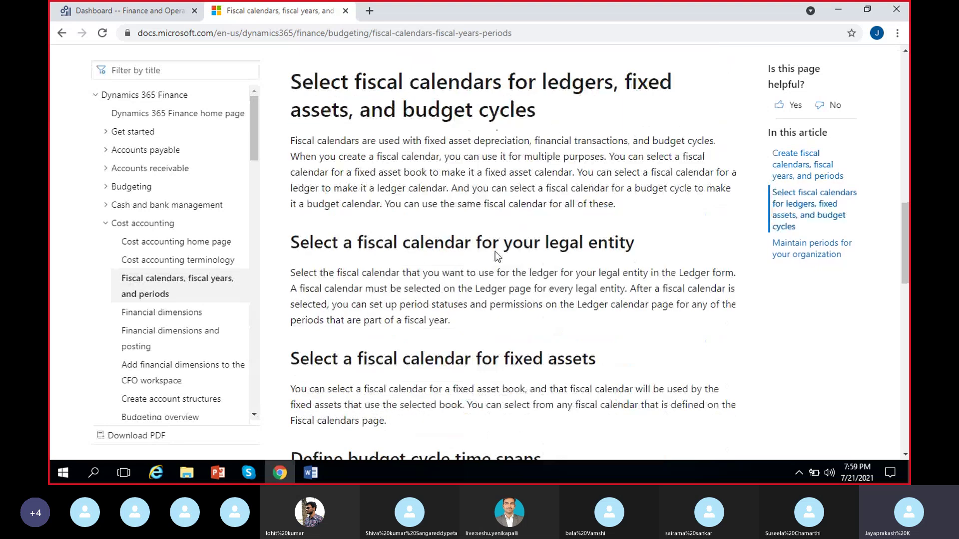
scroll(496, 252, down, 9)
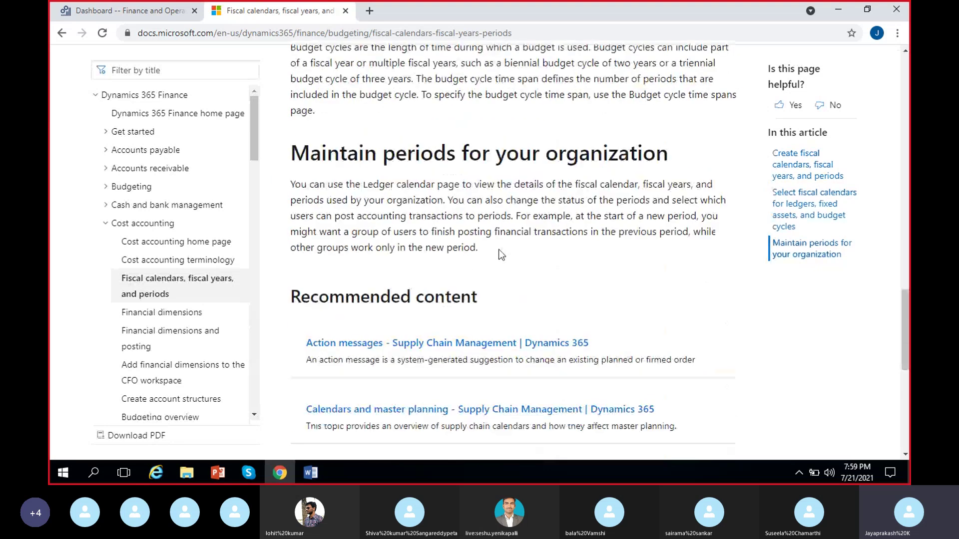
scroll(515, 244, up, 3)
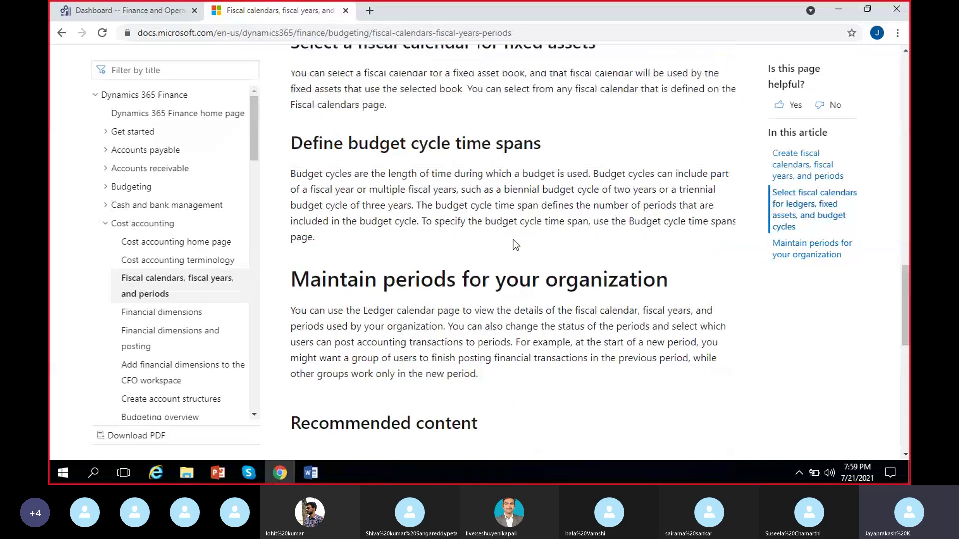
scroll(516, 244, up, 12)
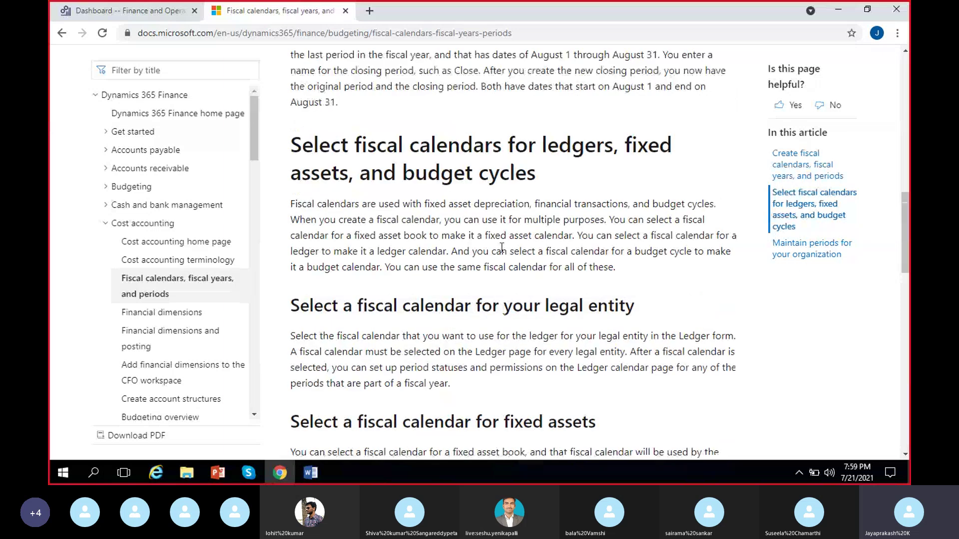
scroll(511, 233, up, 5)
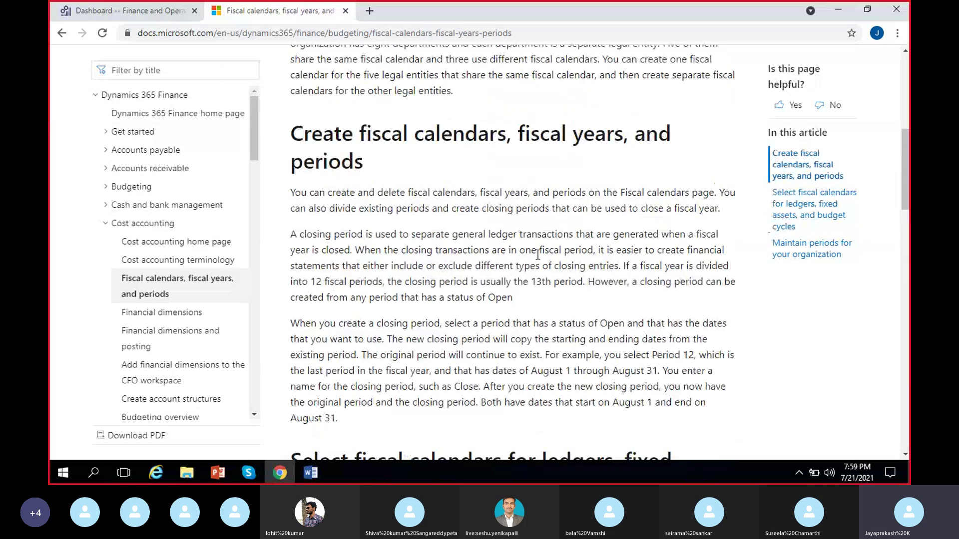
scroll(569, 262, up, 3)
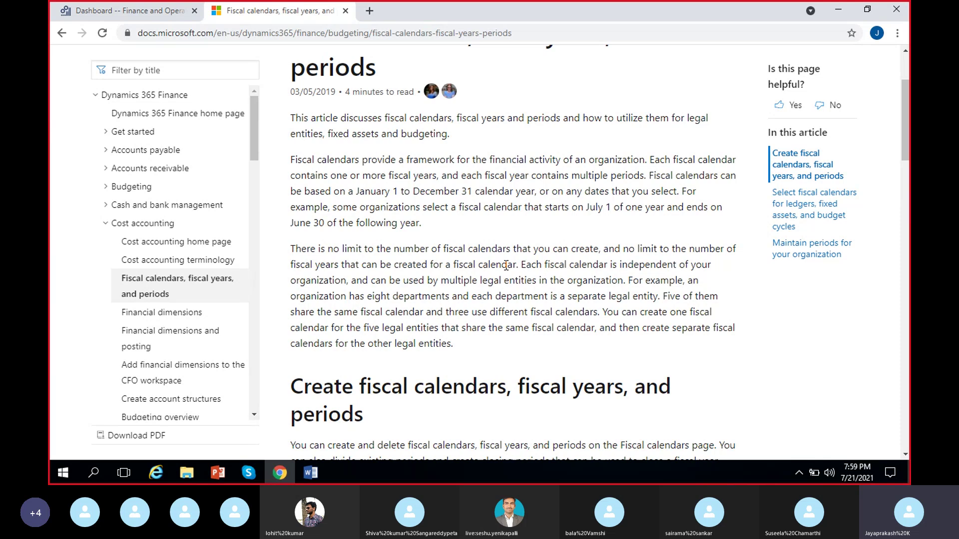
scroll(125, 260, up, 3)
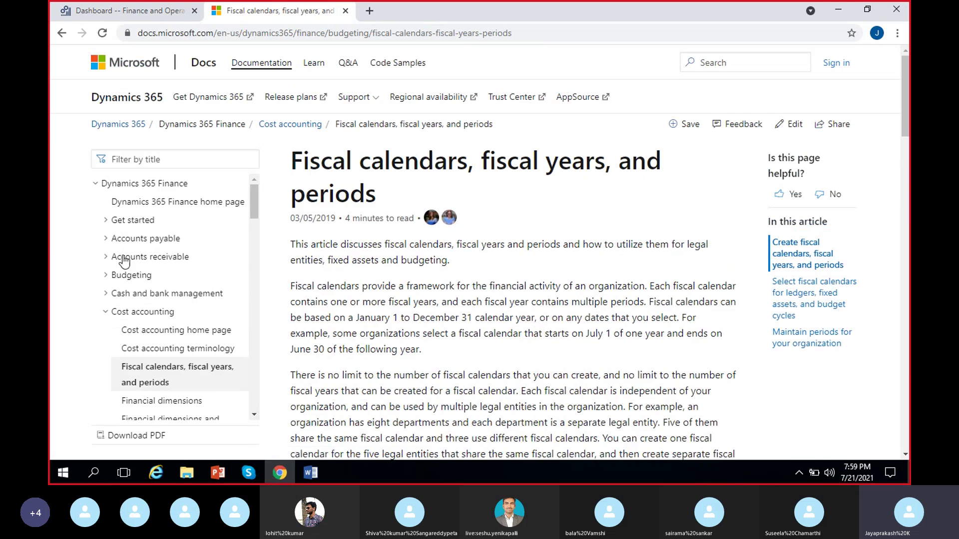
Collapse the Cost accounting section in the documentation contents and look over the Dynamics 365 Finance topics
scroll(124, 259, down, 2)
scroll(132, 255, up, 1)
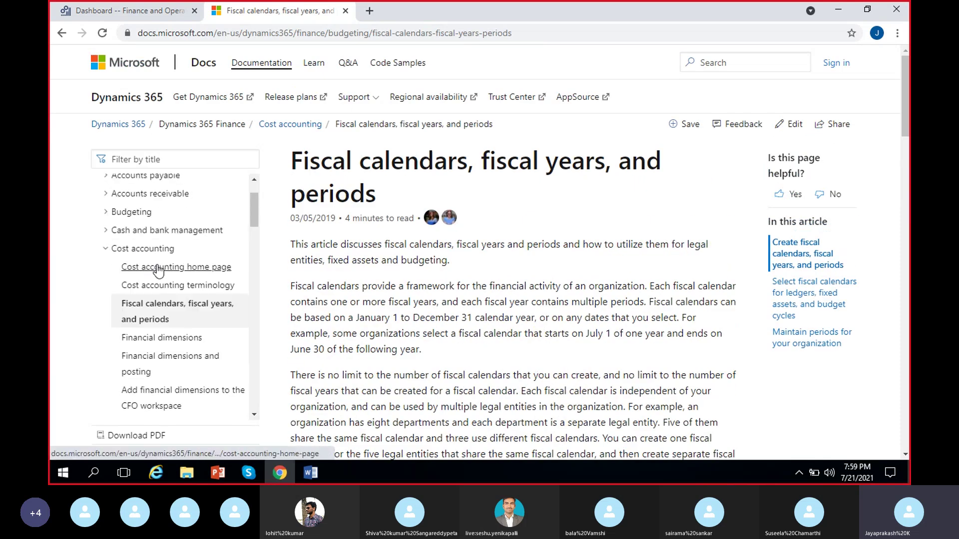
click(134, 253)
scroll(168, 235, up, 1)
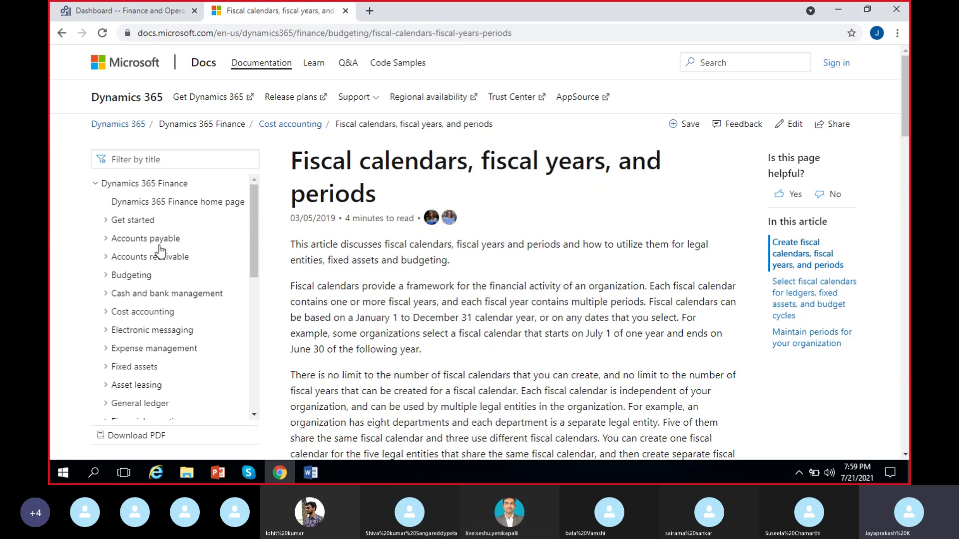
scroll(160, 255, down, 2)
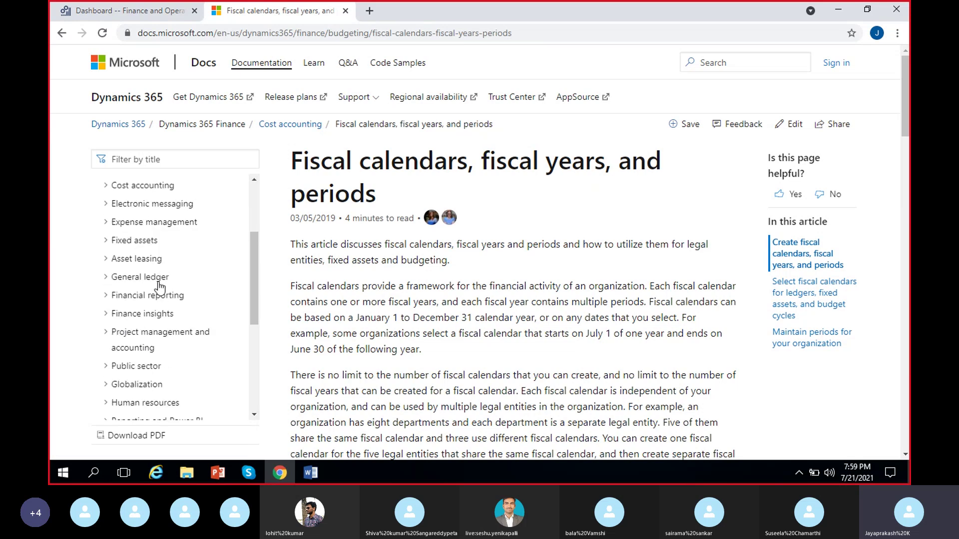
scroll(159, 288, down, 1)
scroll(159, 291, down, 3)
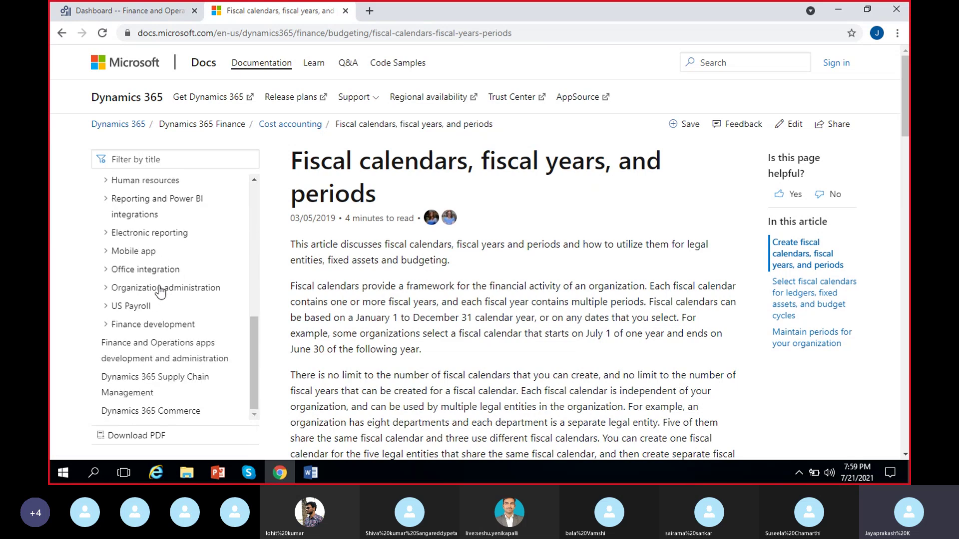
scroll(185, 287, down, 2)
scroll(170, 307, up, 1)
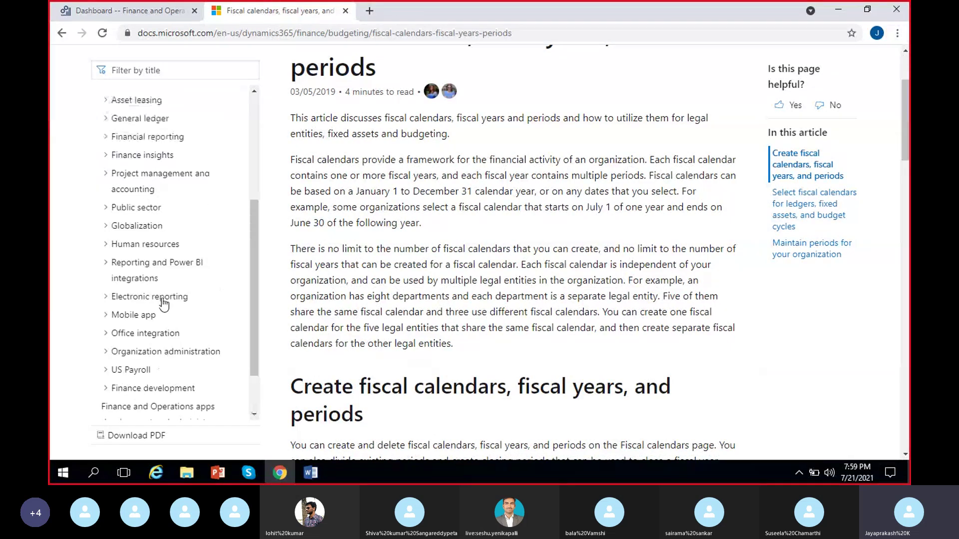
scroll(160, 307, up, 3)
scroll(394, 233, up, 2)
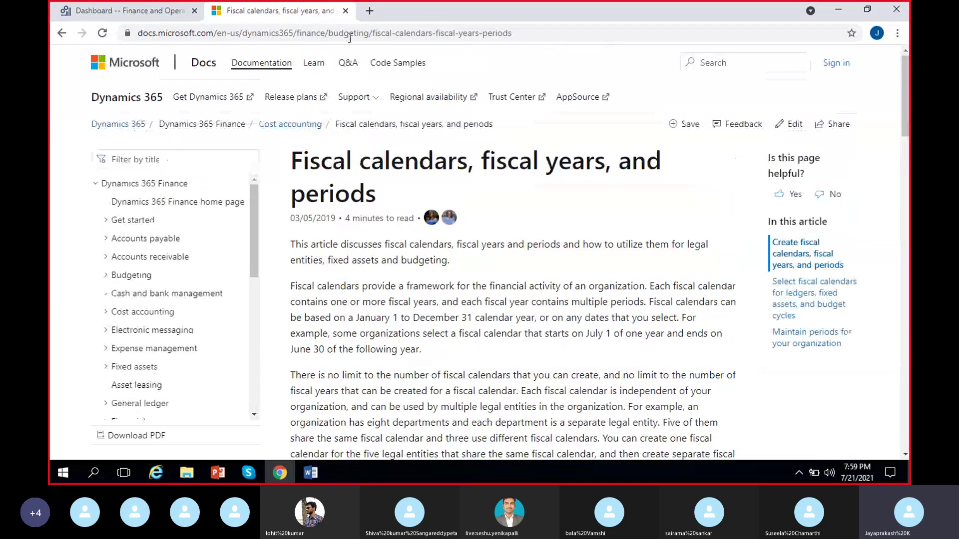
Search the web for "Currencies D365" in a new browser tab
click(370, 11)
text(C)
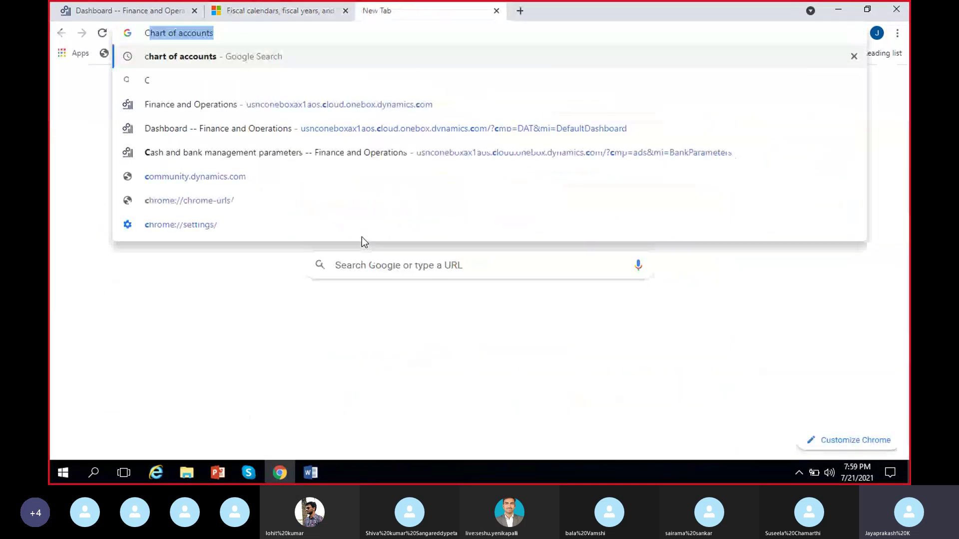
text(urrencies)
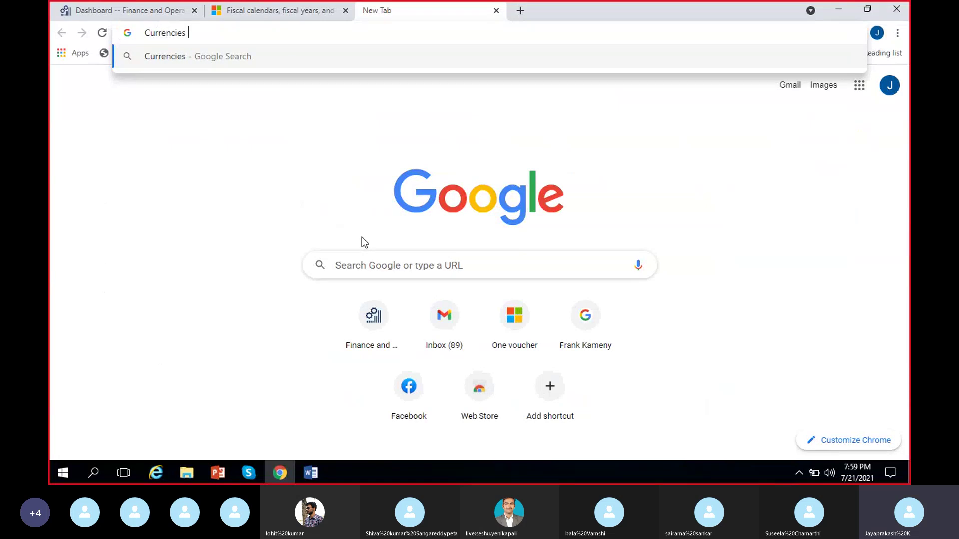
text( D365)
key(Return)
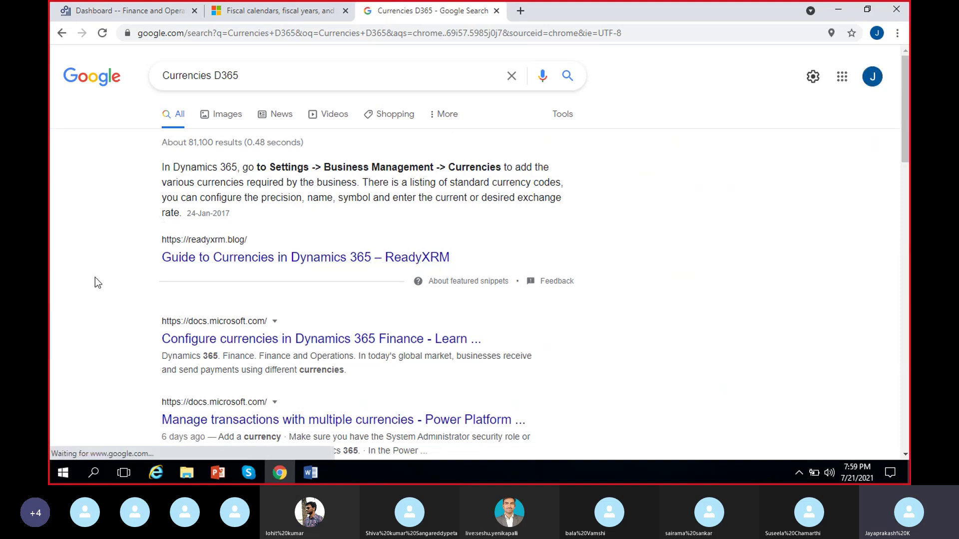
Examine the currency search results for a relevant Microsoft documentation page on Dynamics 365 Finance
scroll(315, 288, down, 1)
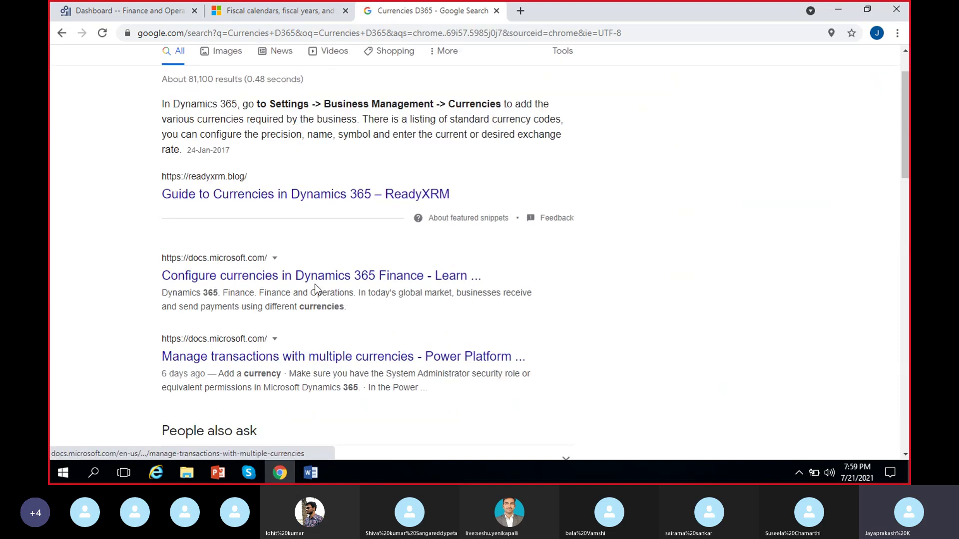
click(240, 279)
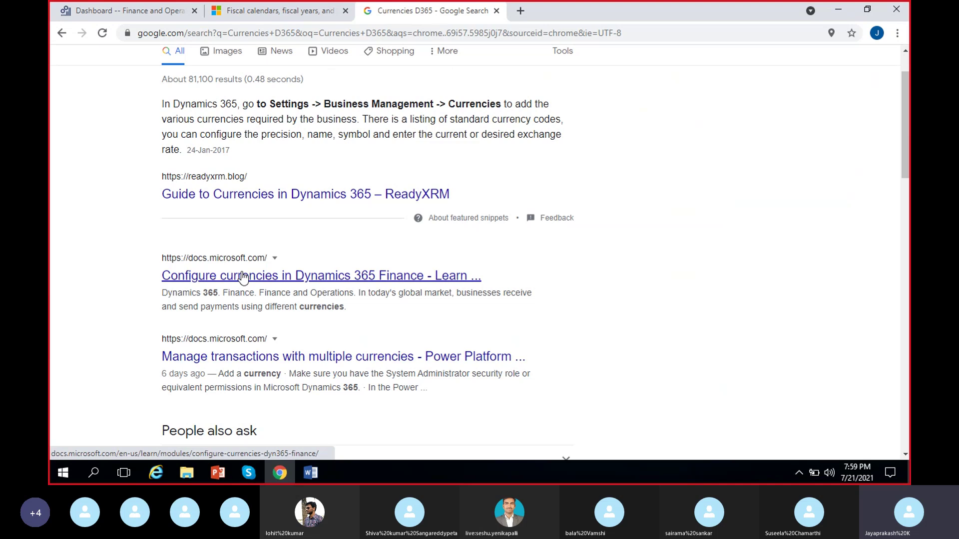
scroll(233, 270, up, 1)
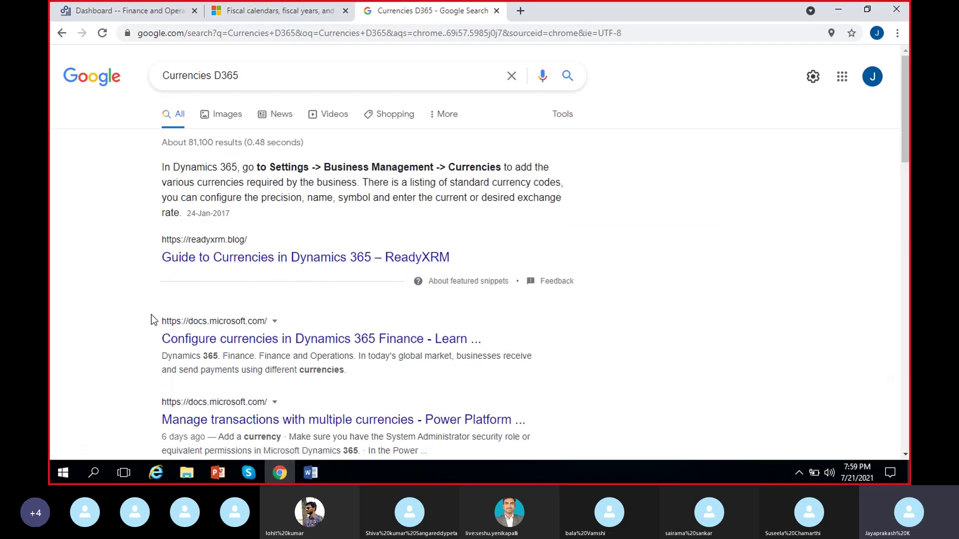
scroll(155, 319, down, 1)
scroll(179, 344, down, 1)
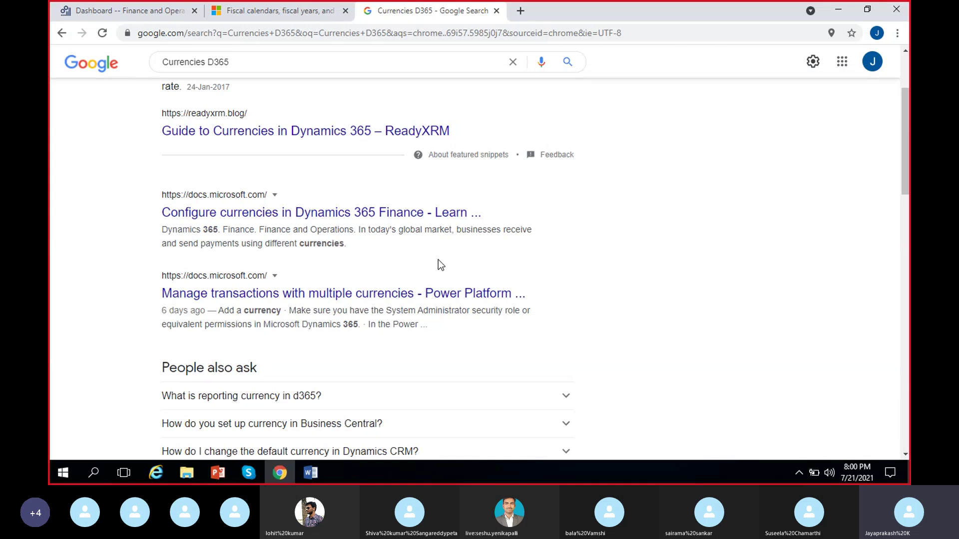
scroll(436, 262, down, 2)
scroll(438, 270, down, 1)
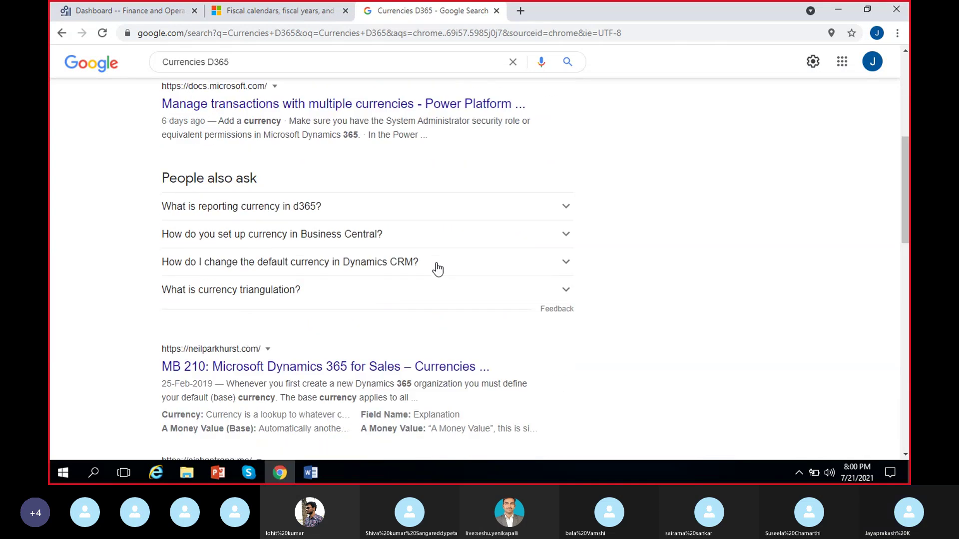
scroll(429, 271, up, 5)
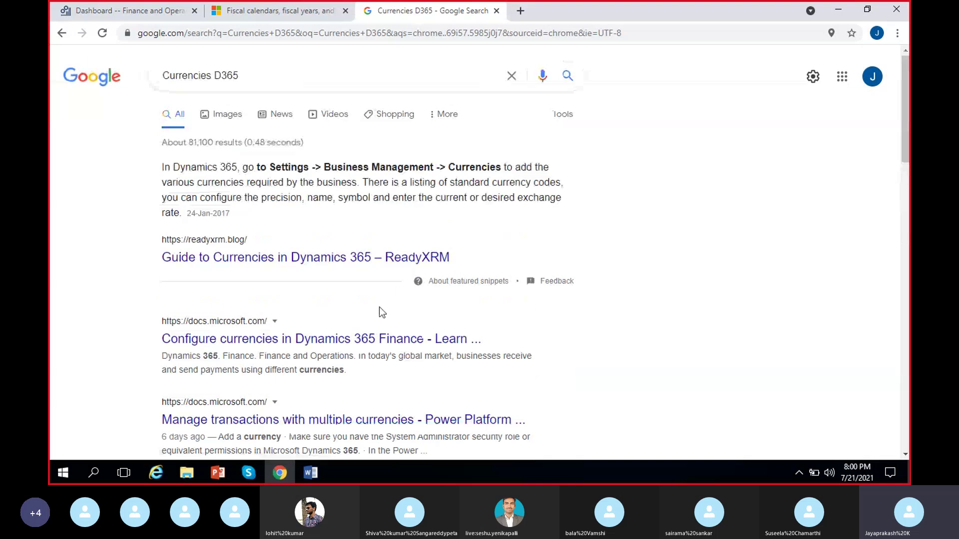
Review the objectives and prerequisites of the Microsoft Learn module "Configure currencies in Dynamics 365 Finance", then return to the search results
click(234, 341)
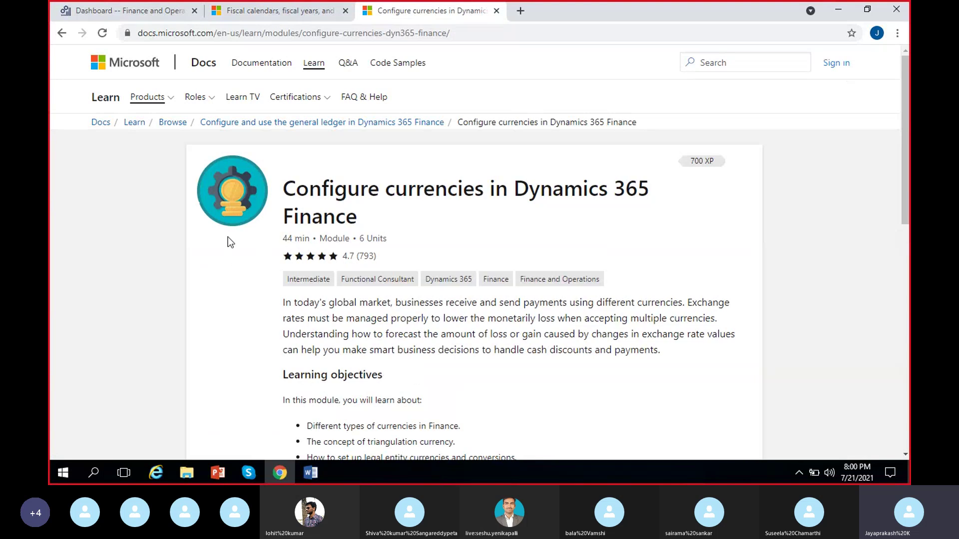
scroll(333, 226, down, 8)
scroll(315, 268, up, 4)
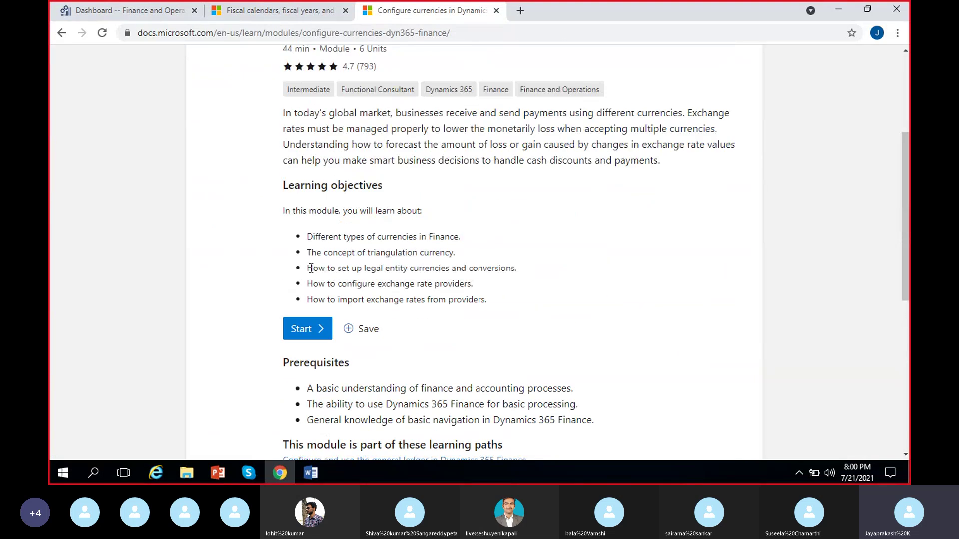
scroll(358, 202, down, 6)
scroll(386, 233, up, 10)
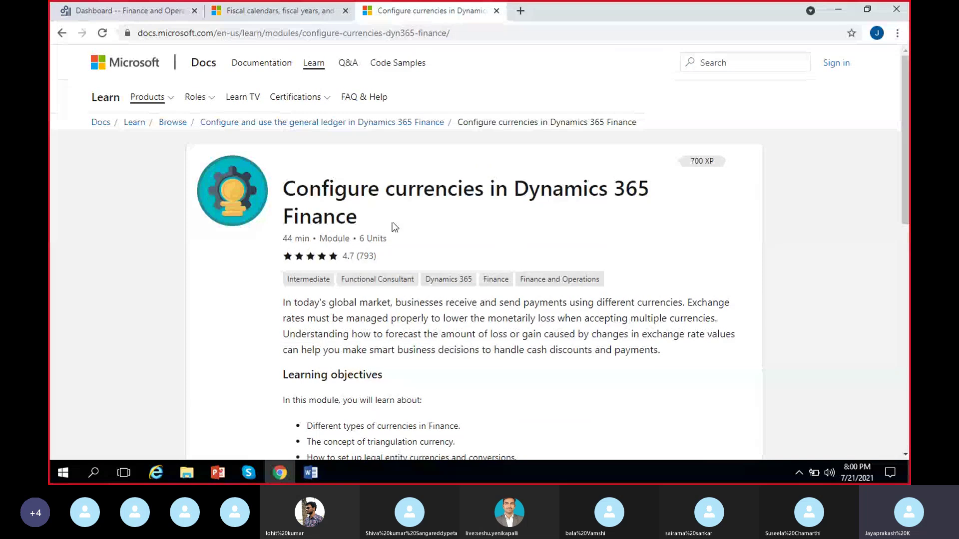
scroll(432, 327, down, 4)
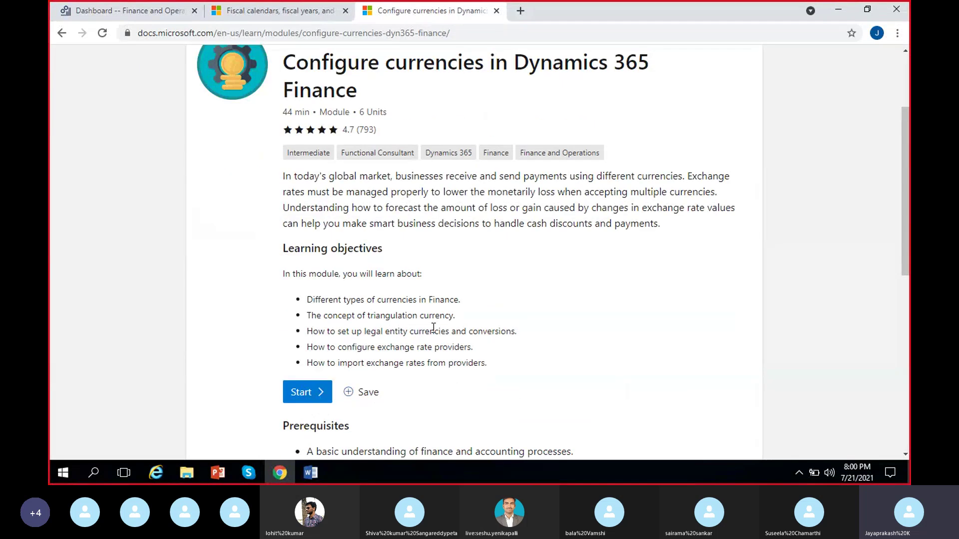
scroll(363, 298, up, 4)
key(alt+Left)
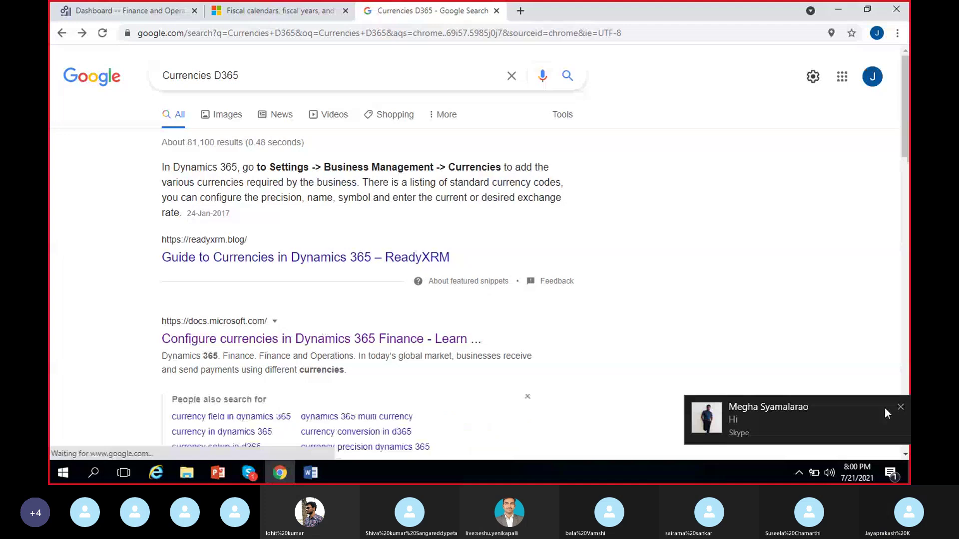
Dismiss the chat notification, switch to Skype and add the contact who messaged to the ongoing group call, then minimize Skype
click(900, 408)
click(248, 473)
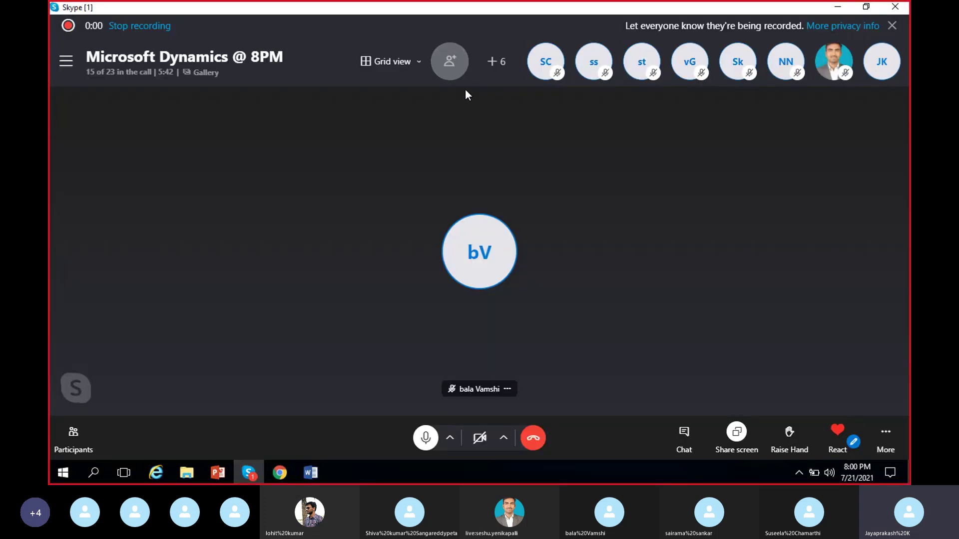
click(450, 64)
text(megha)
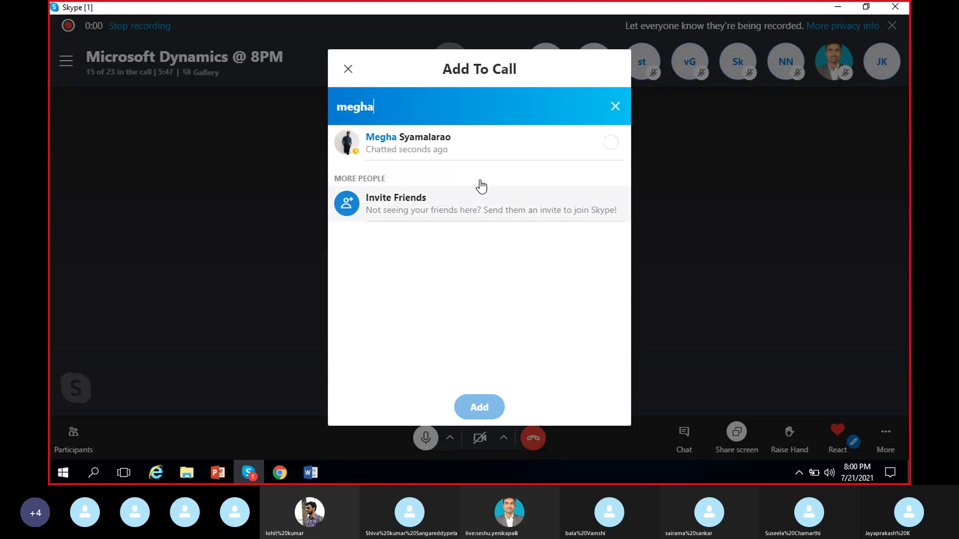
click(582, 152)
click(480, 407)
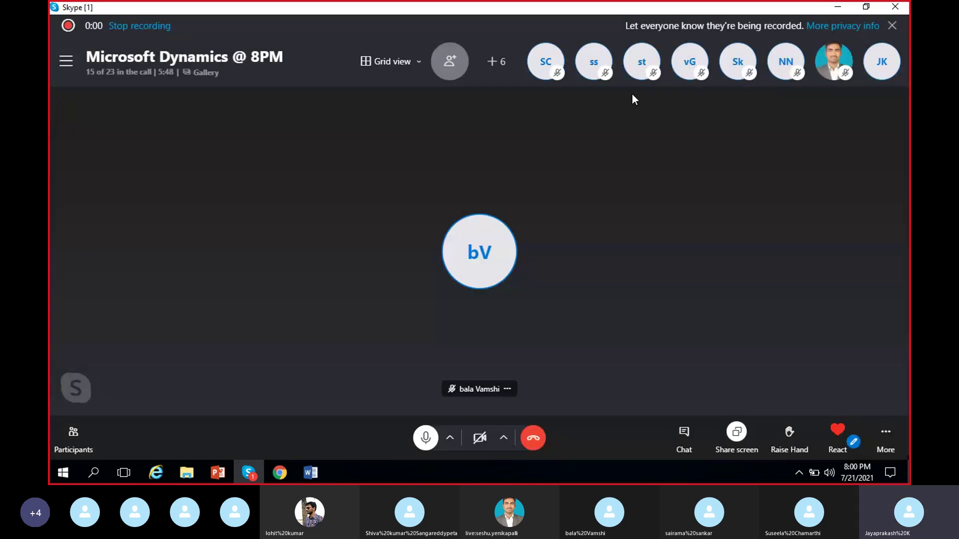
click(838, 7)
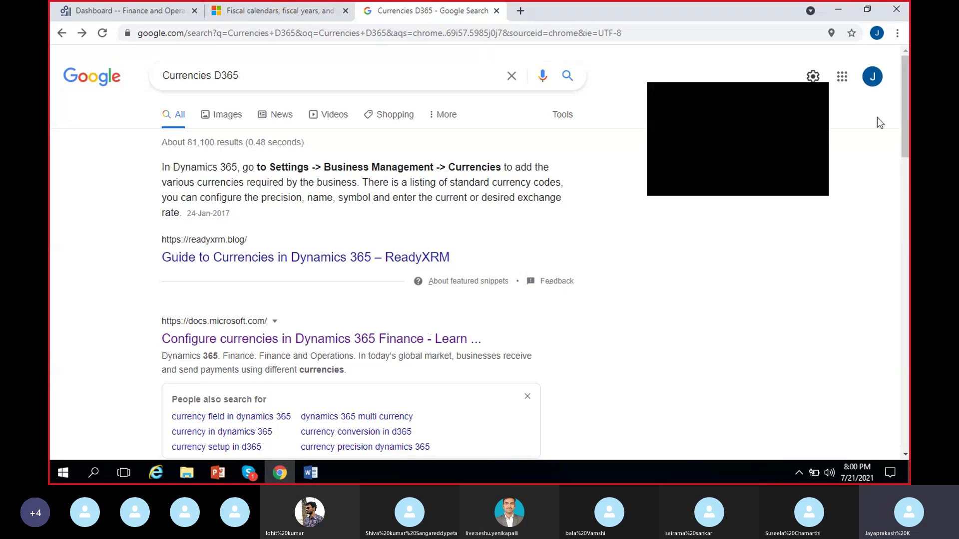
Skim the currency search results once more and close the search tab
scroll(554, 295, down, 6)
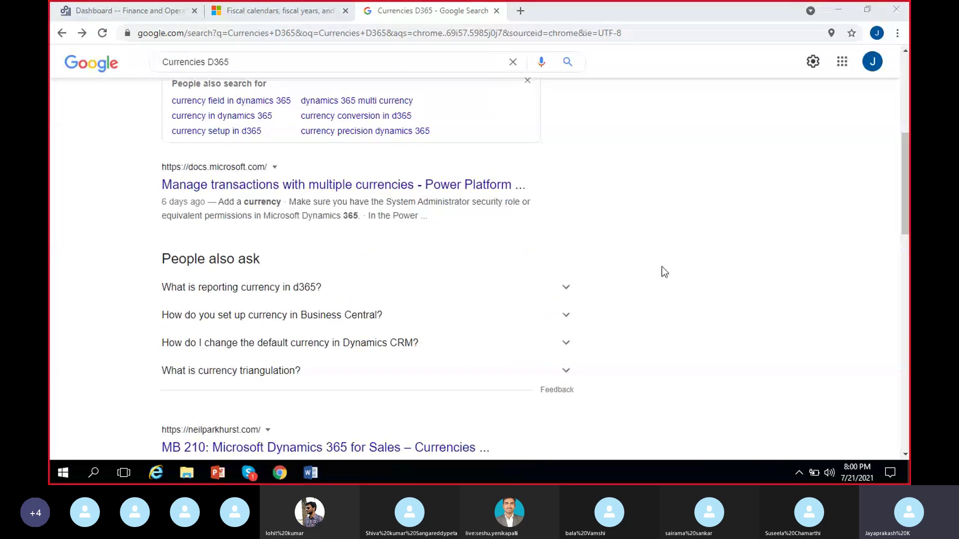
scroll(644, 265, up, 6)
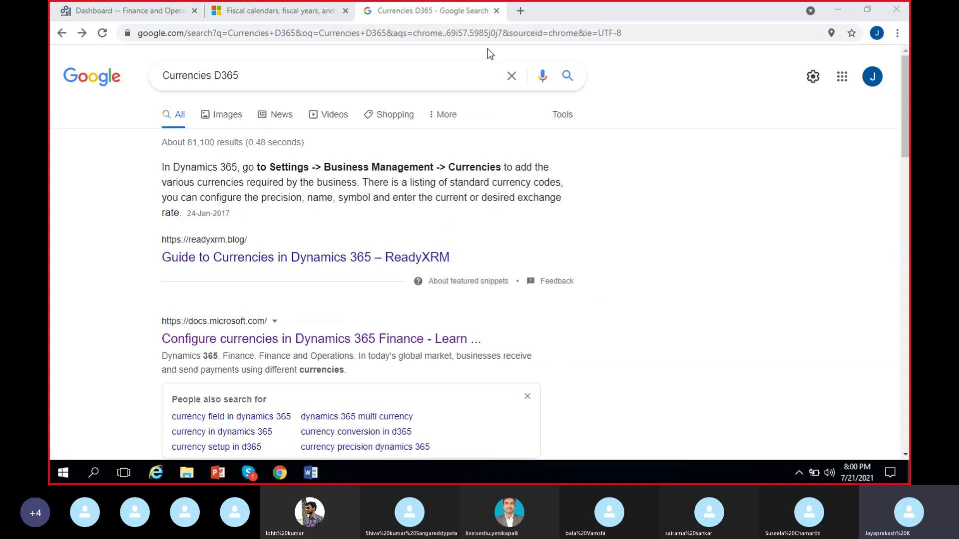
click(496, 11)
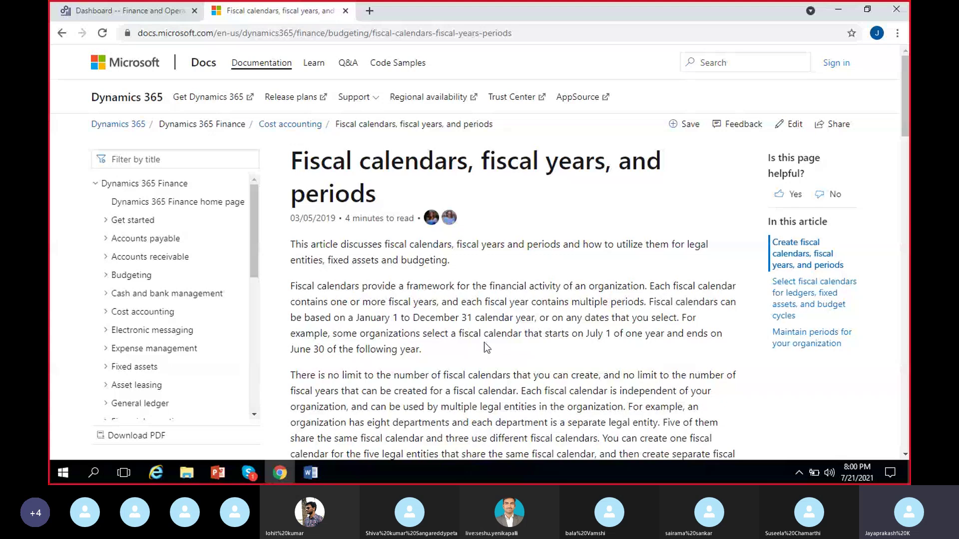
Review the introduction of the "Fiscal calendars, fiscal years, and periods" article and close its tab
scroll(483, 342, down, 3)
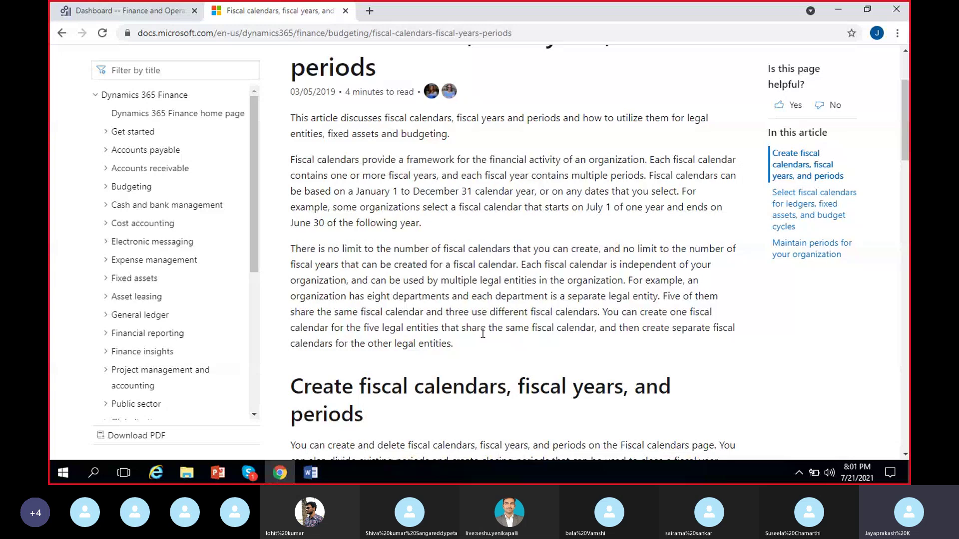
scroll(518, 327, up, 3)
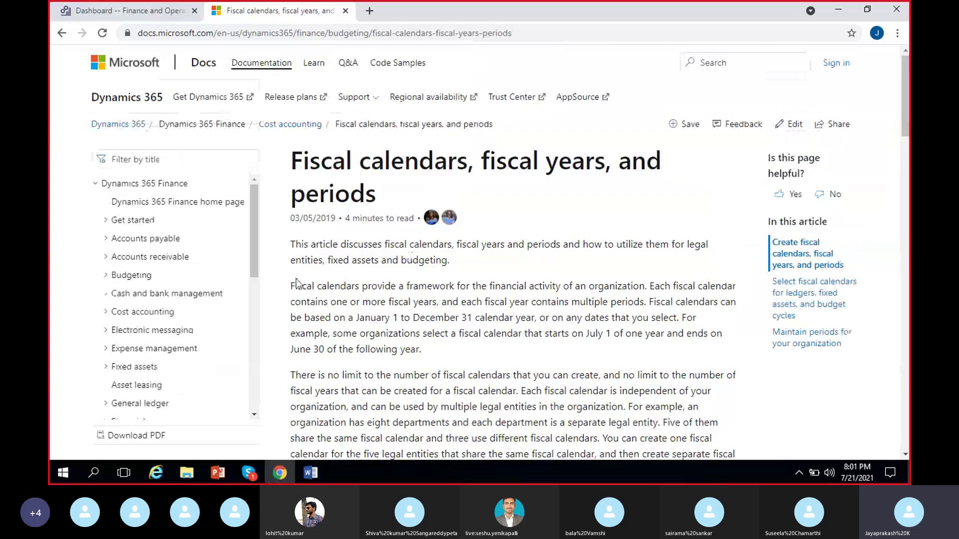
scroll(528, 313, down, 3)
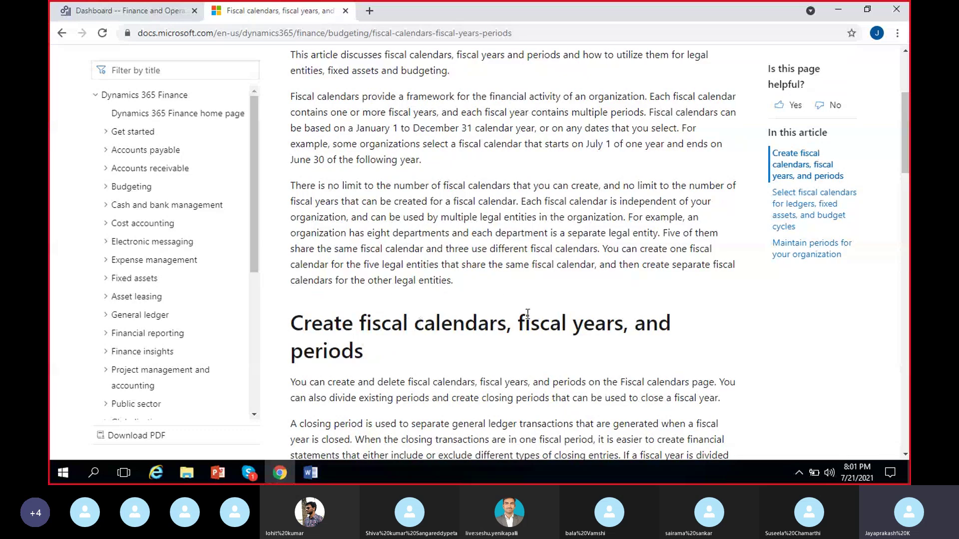
scroll(501, 298, up, 3)
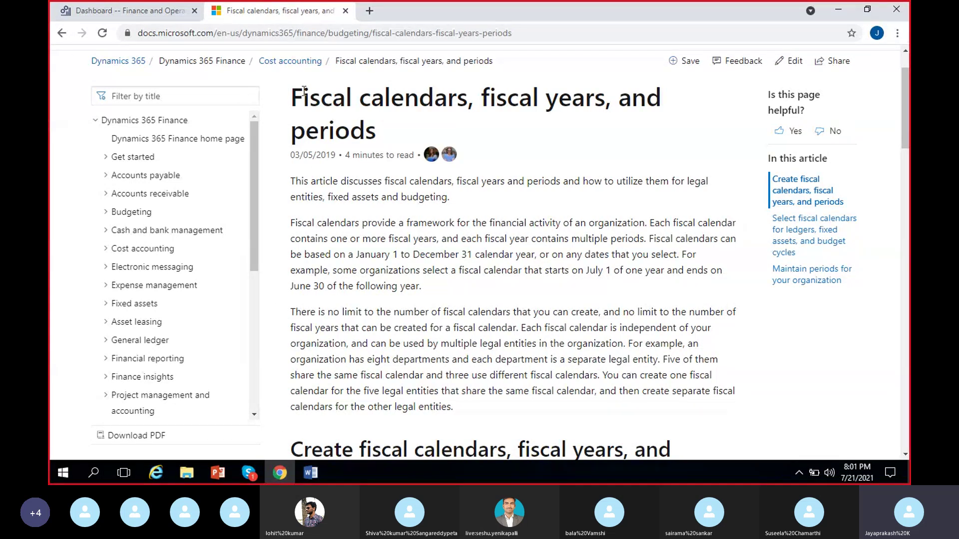
scroll(333, 196, up, 1)
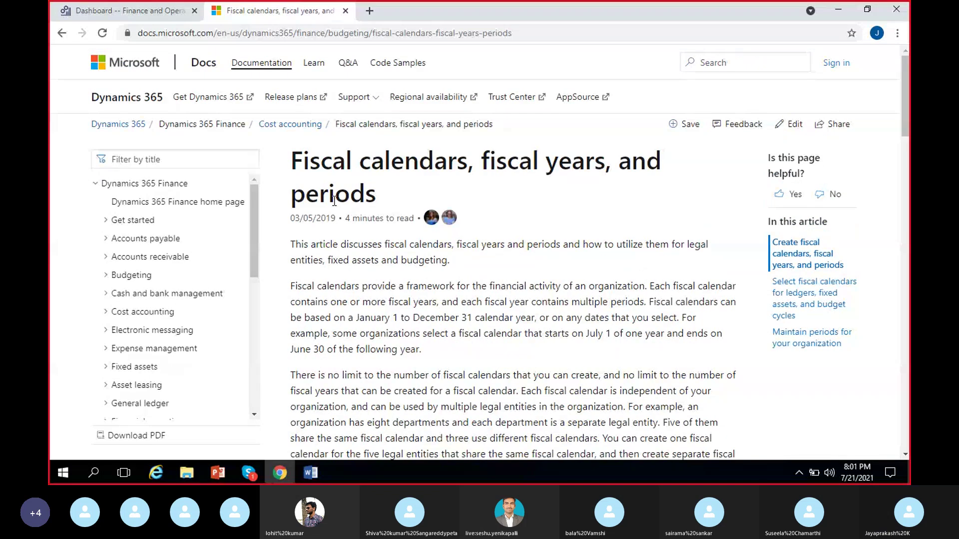
click(345, 11)
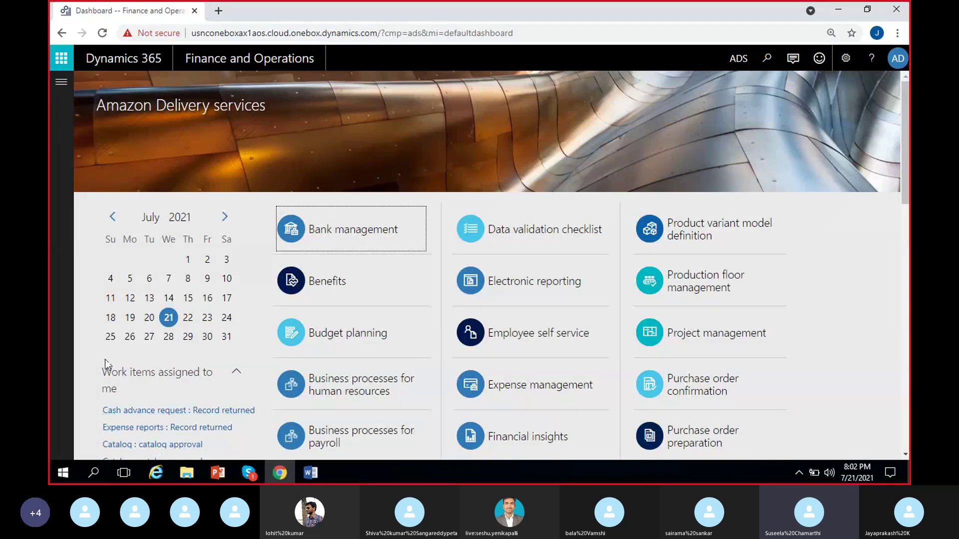
Open the Currency exchange rates page of the General ledger module in company ADS
click(282, 478)
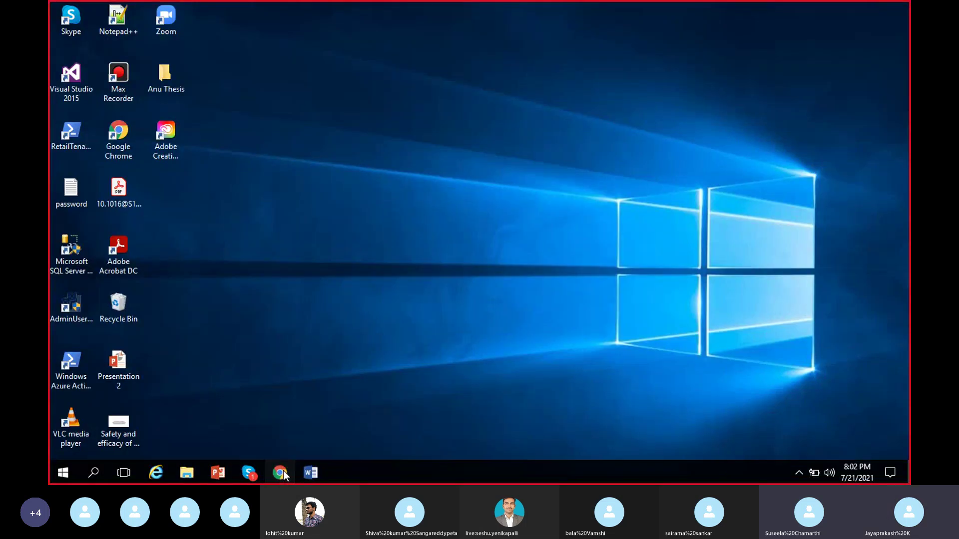
click(281, 473)
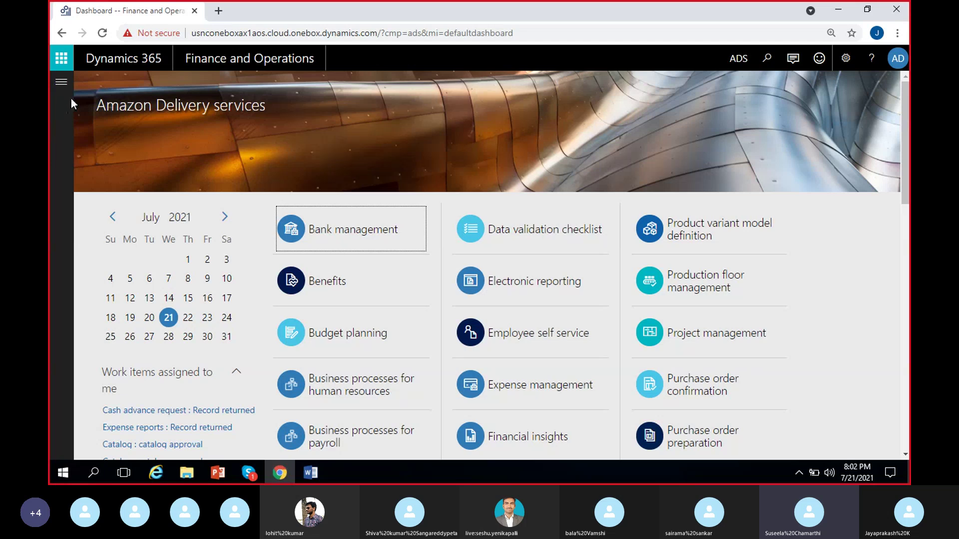
click(60, 82)
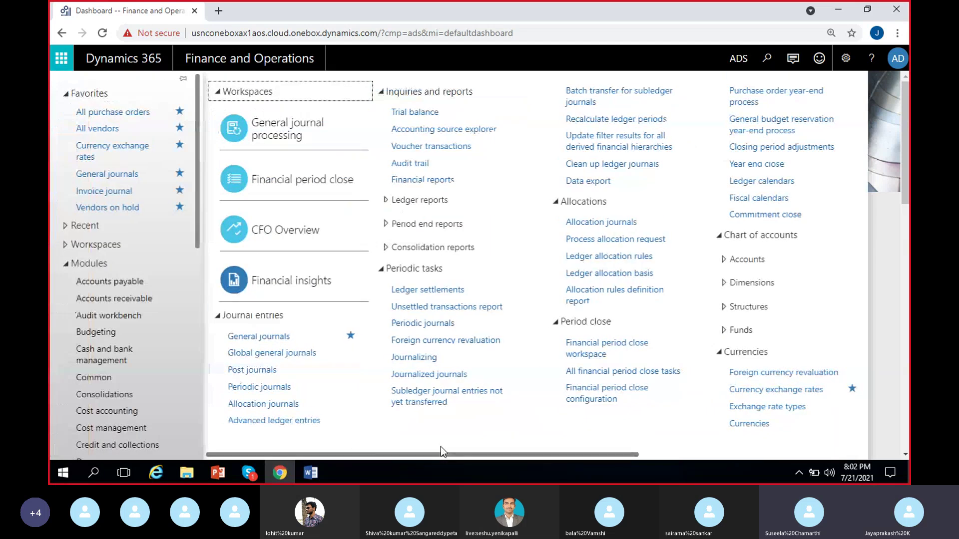
drag(440, 446, 604, 448)
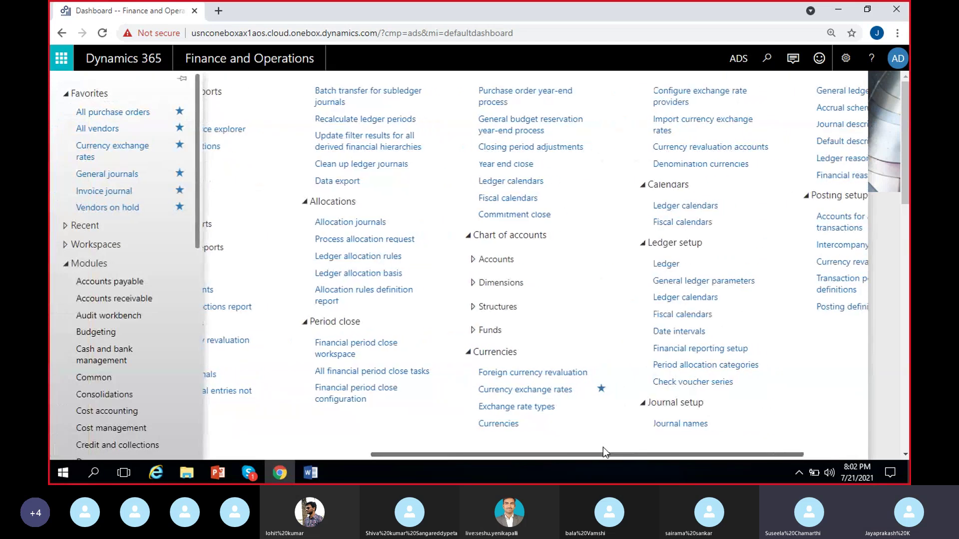
click(546, 394)
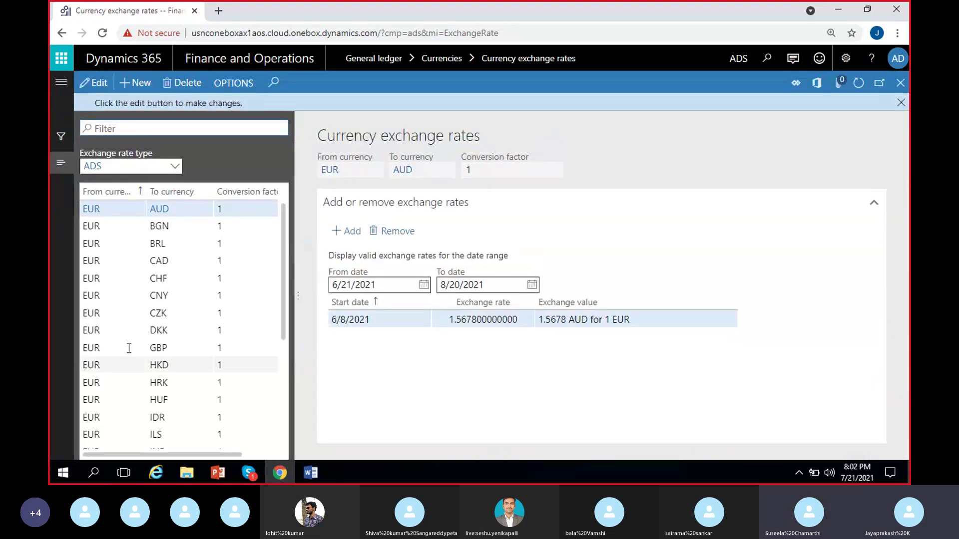
Show the currency pairs of exchange rate type MRF and dismiss the edit notice
click(176, 167)
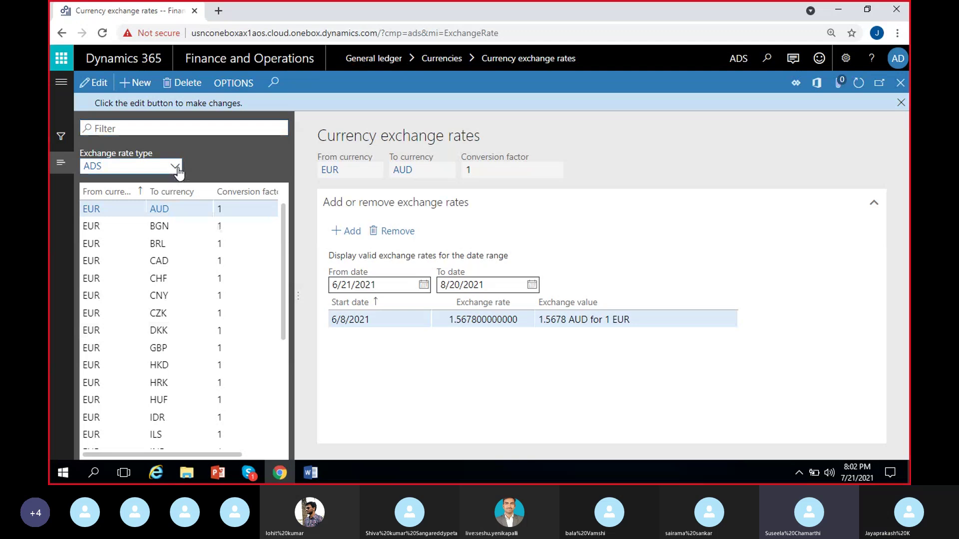
scroll(169, 248, down, 5)
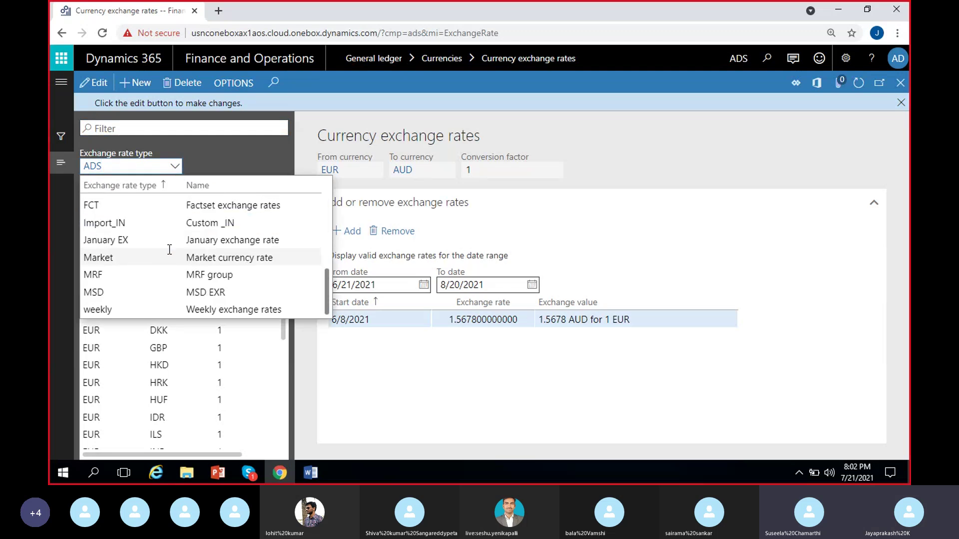
click(140, 275)
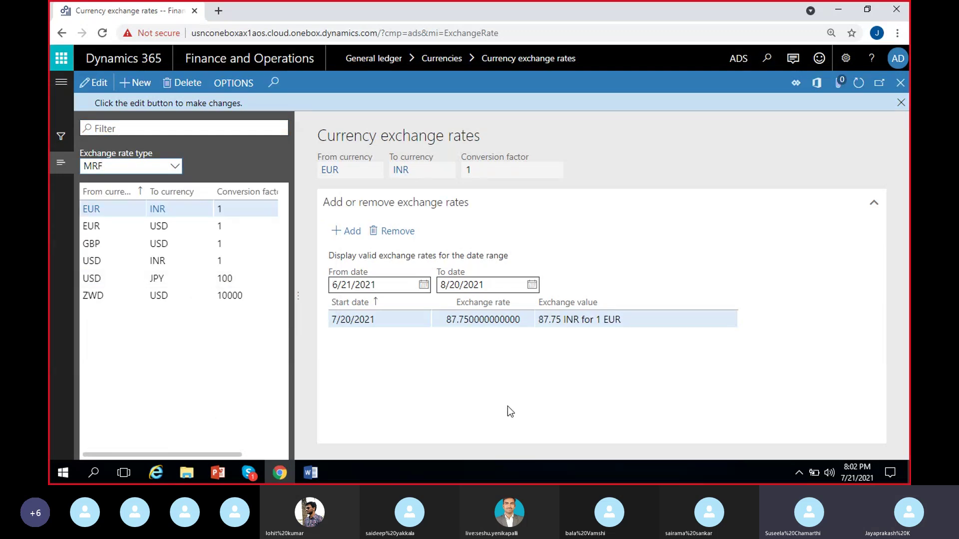
click(901, 103)
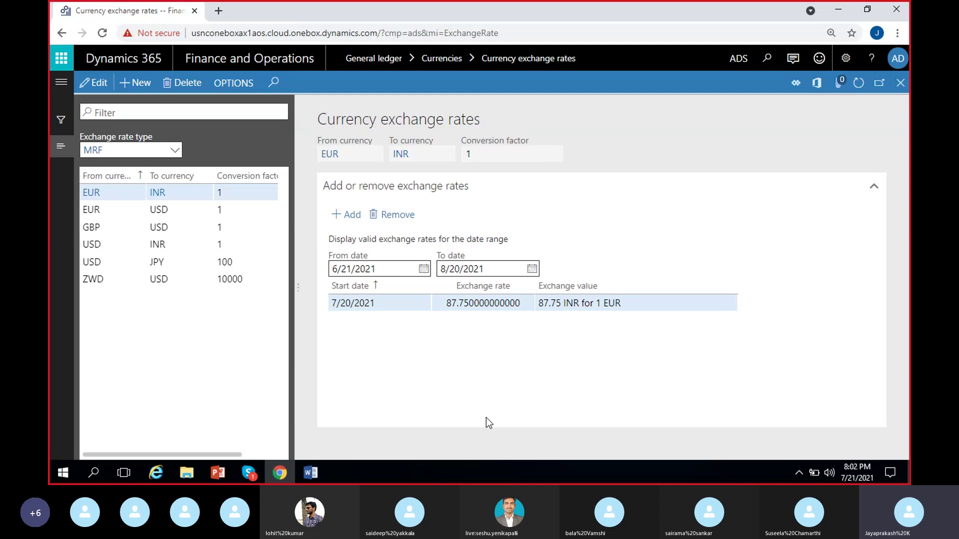
Enable editing, inspect the EUR to INR and USD to INR exchange rates, and close the page without changing them
click(384, 285)
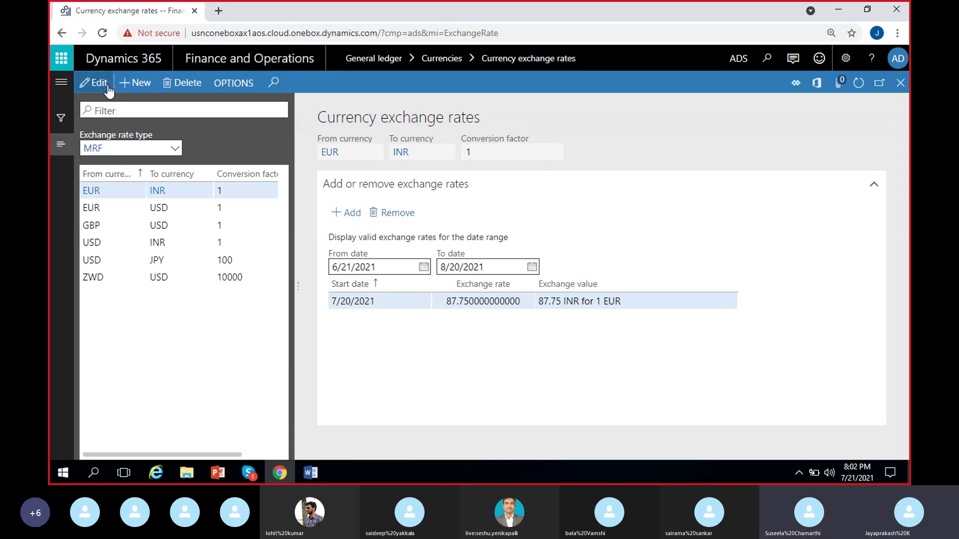
key(F2)
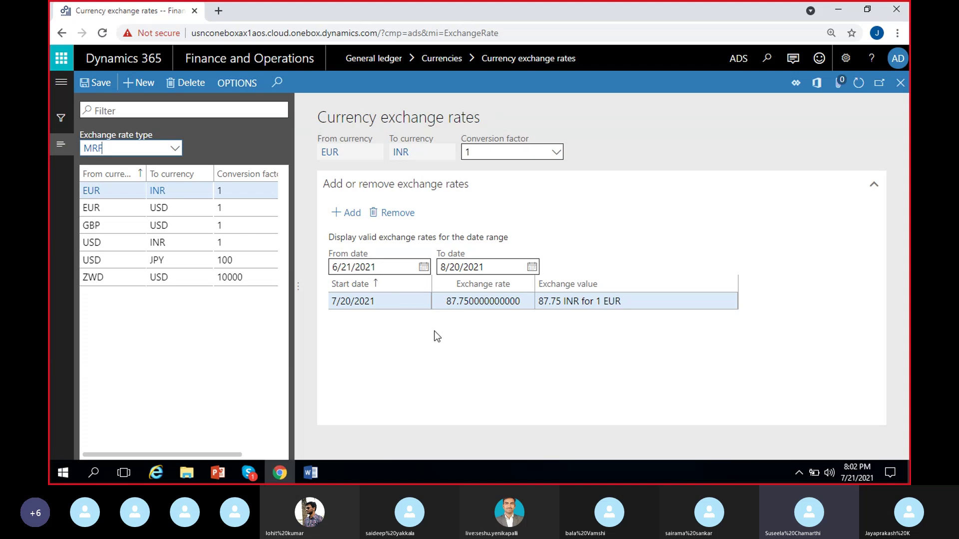
click(454, 301)
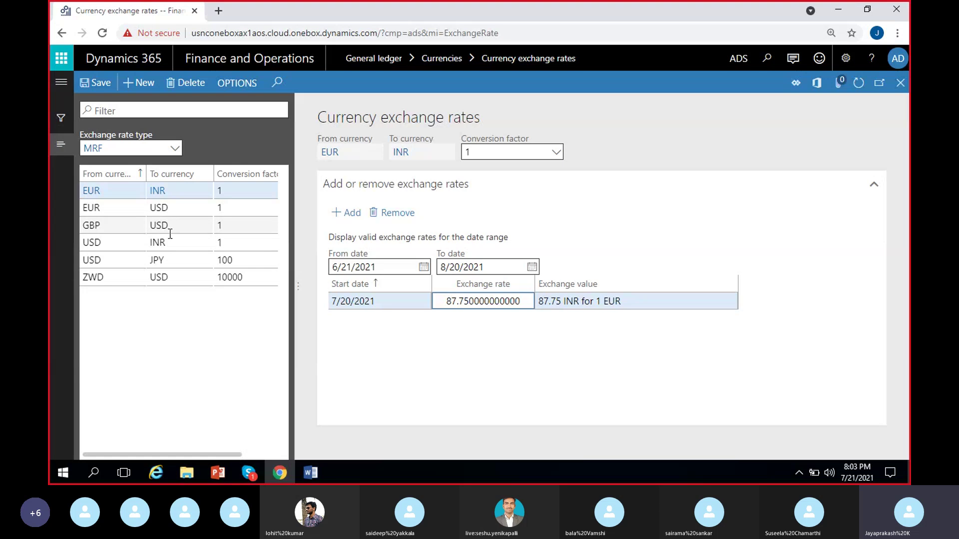
click(184, 242)
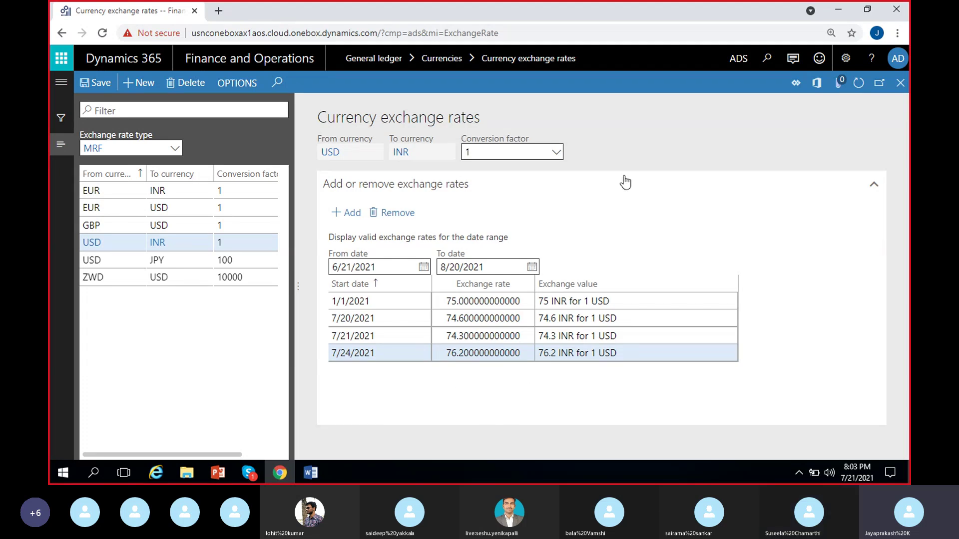
click(899, 83)
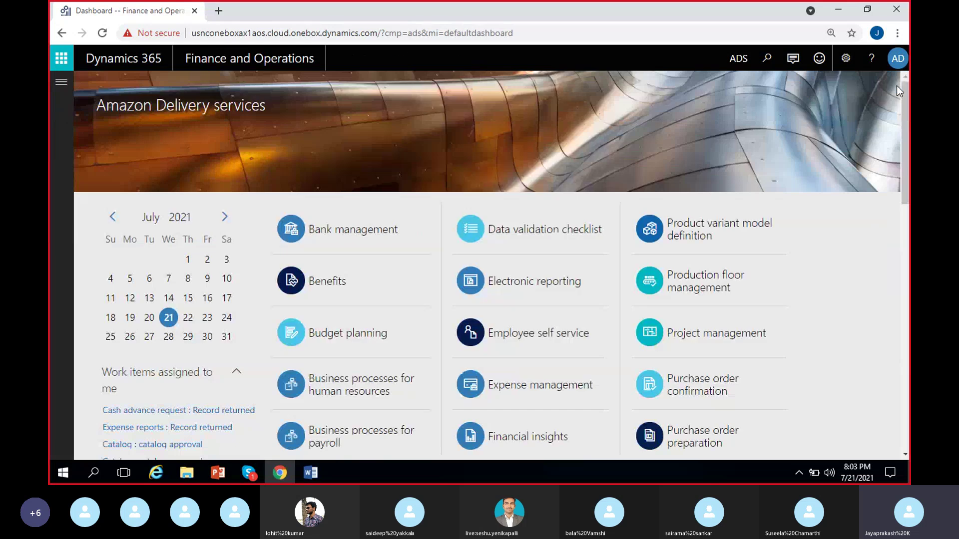
Switch the active company from ADS to MRF
click(736, 59)
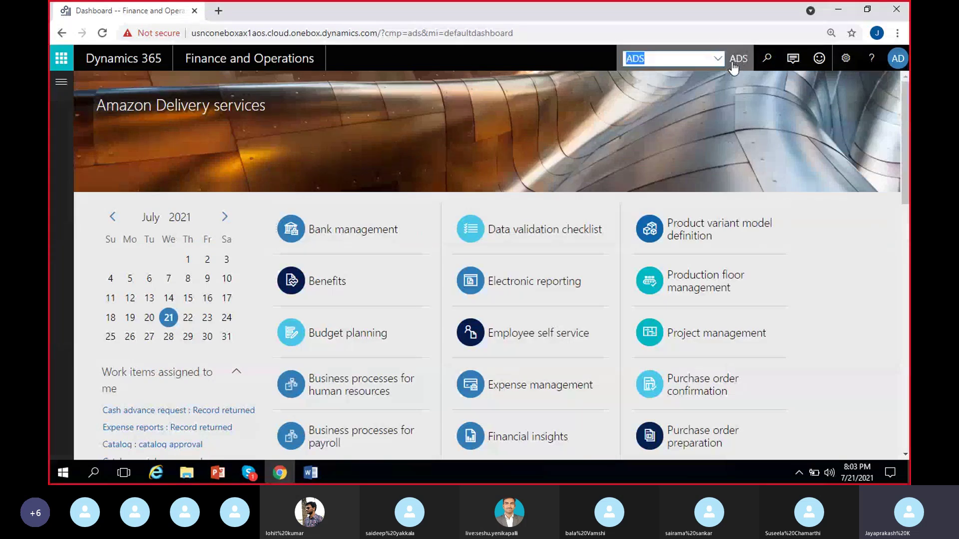
text(MRF)
click(685, 76)
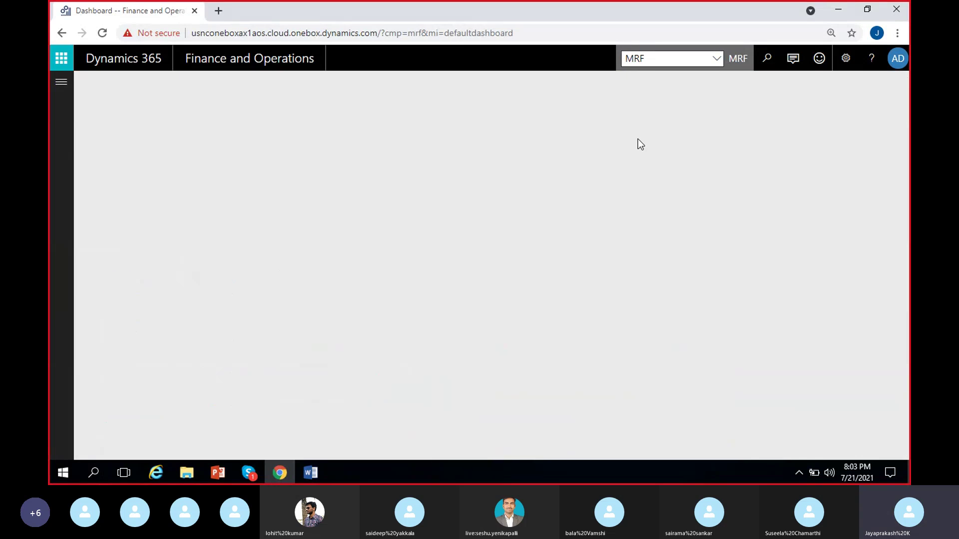
Switch to the Word notes, review the last topics on importing exchange rates and chart of accounts, and return to the dashboard
click(311, 472)
scroll(367, 334, down, 1)
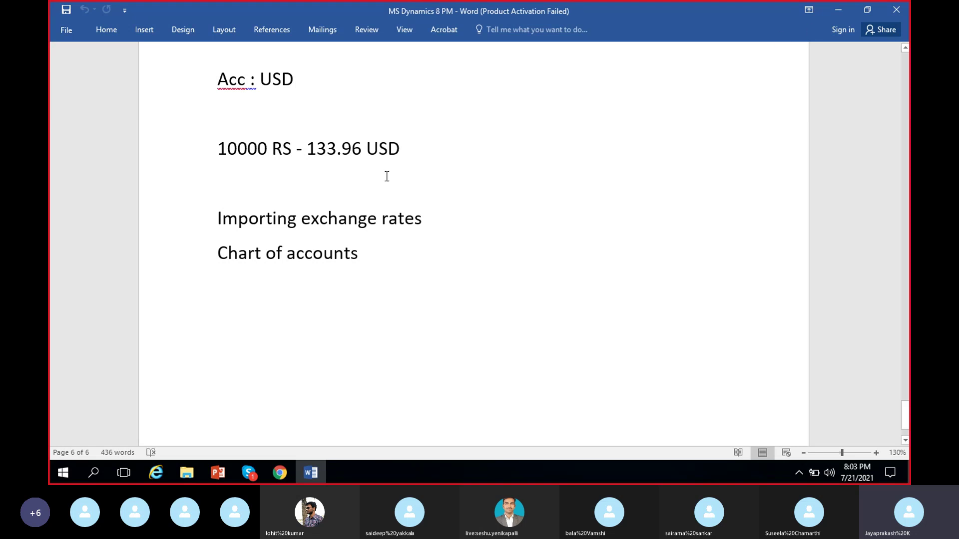
click(831, 16)
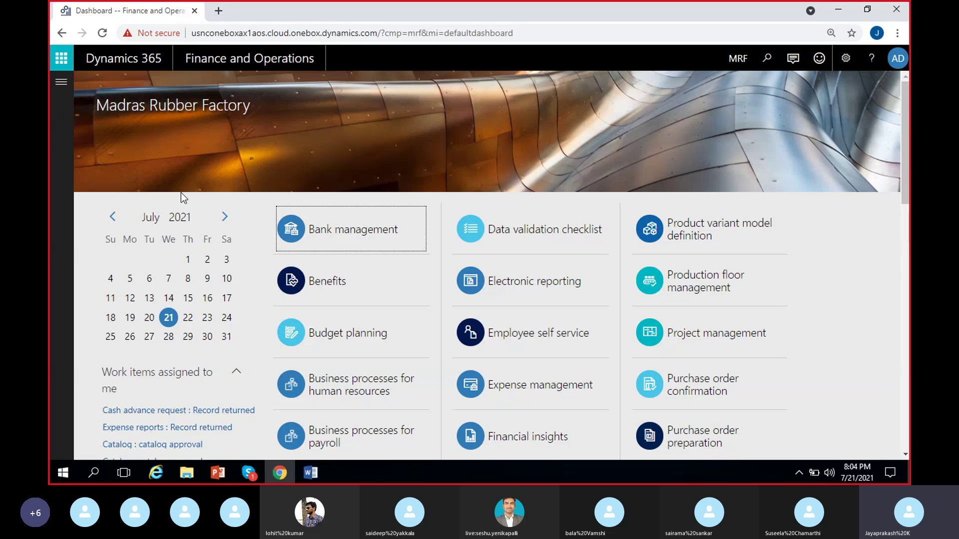
click(64, 185)
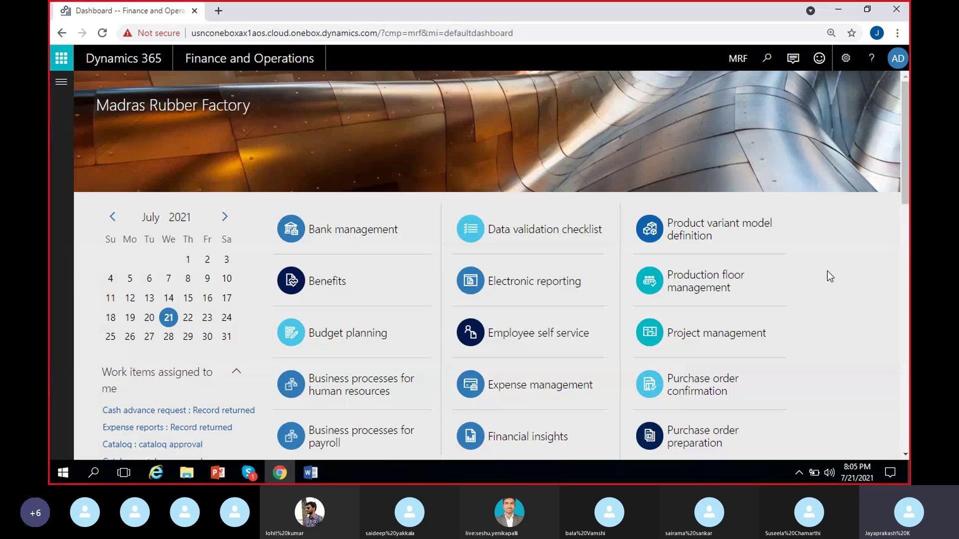
Switch to the Skype call, mute the participant shown in the centre, and return to Dynamics 365
click(260, 473)
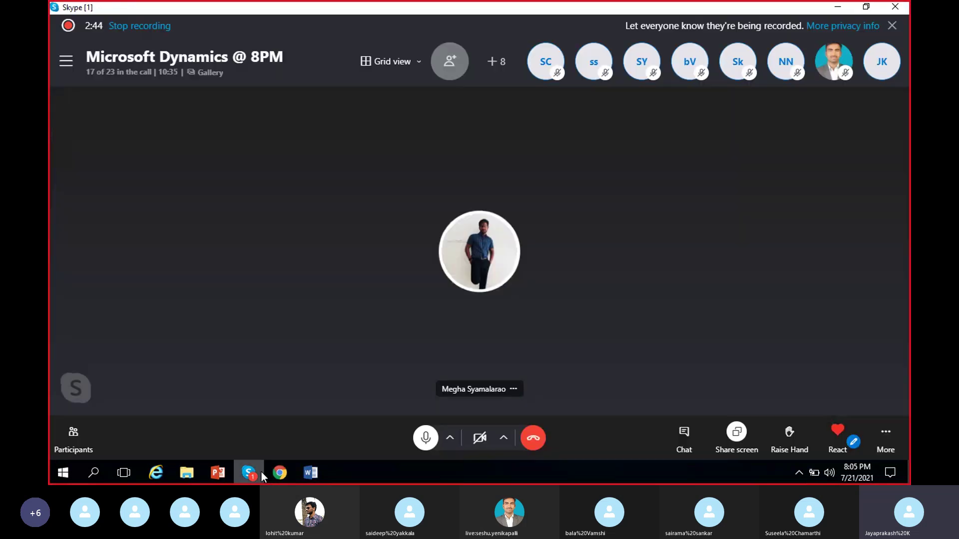
right_click(501, 277)
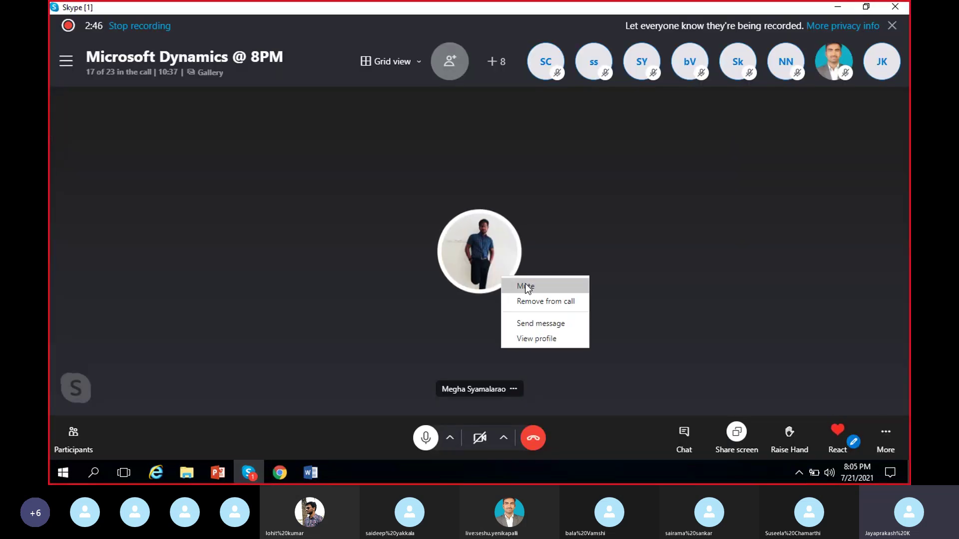
click(525, 287)
key(alt+Tab)
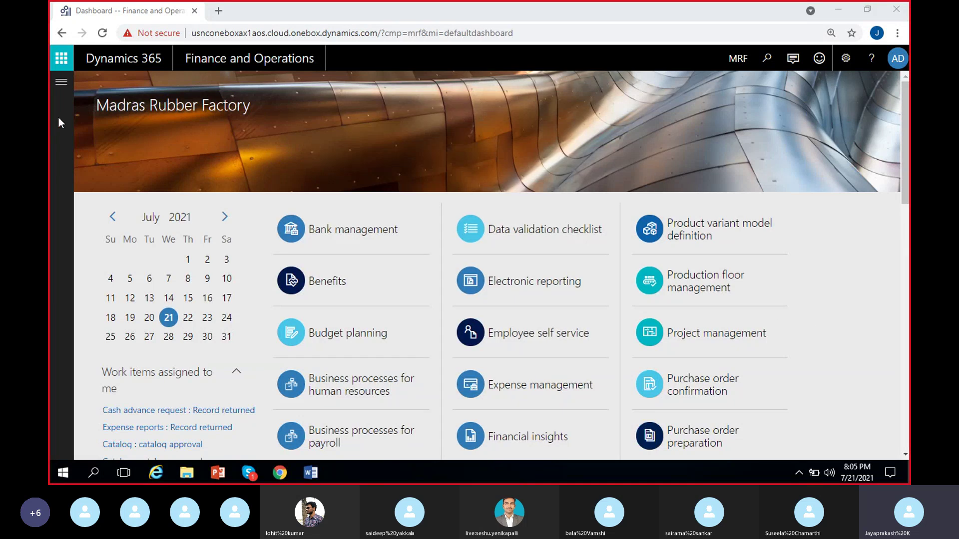
Open the General ledger's Currency exchange rates page for company MRF and dismiss the edit notice
click(61, 84)
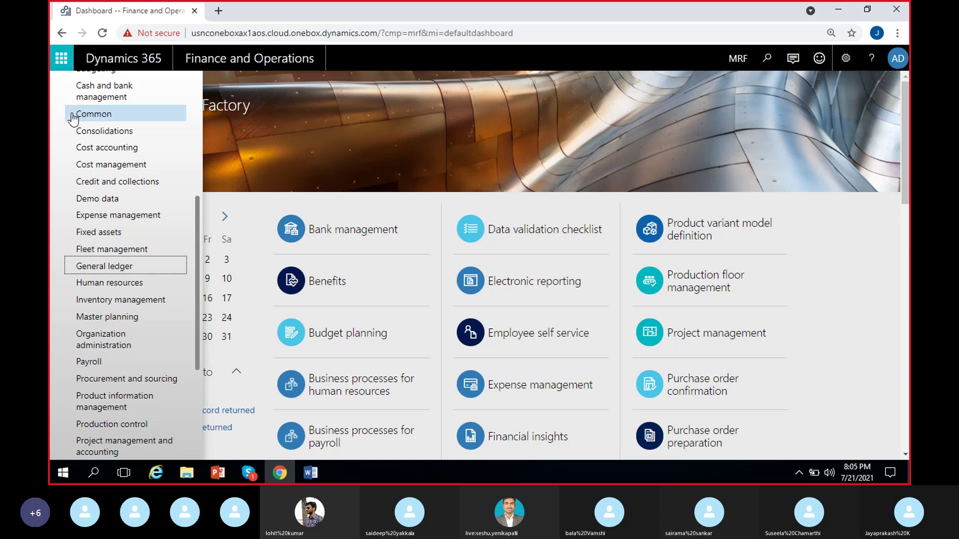
click(114, 268)
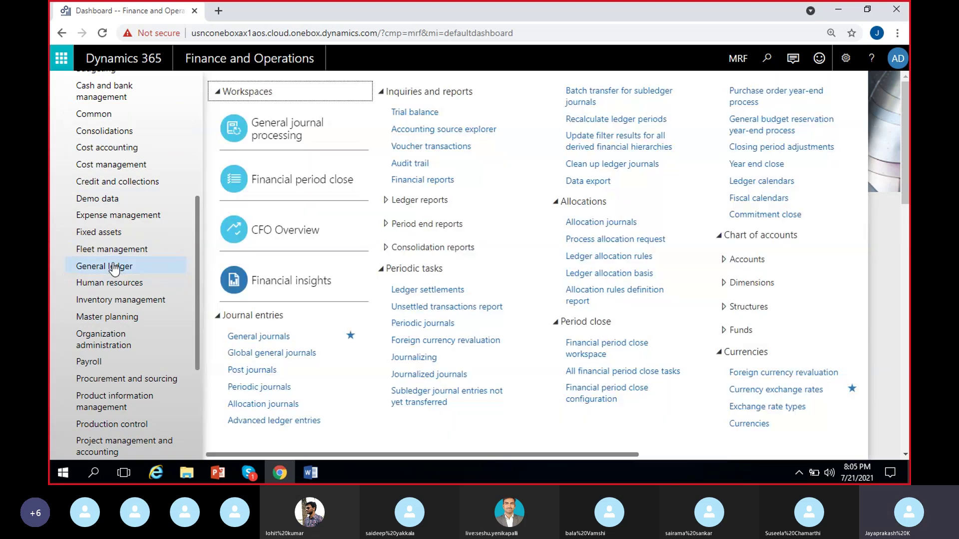
click(776, 389)
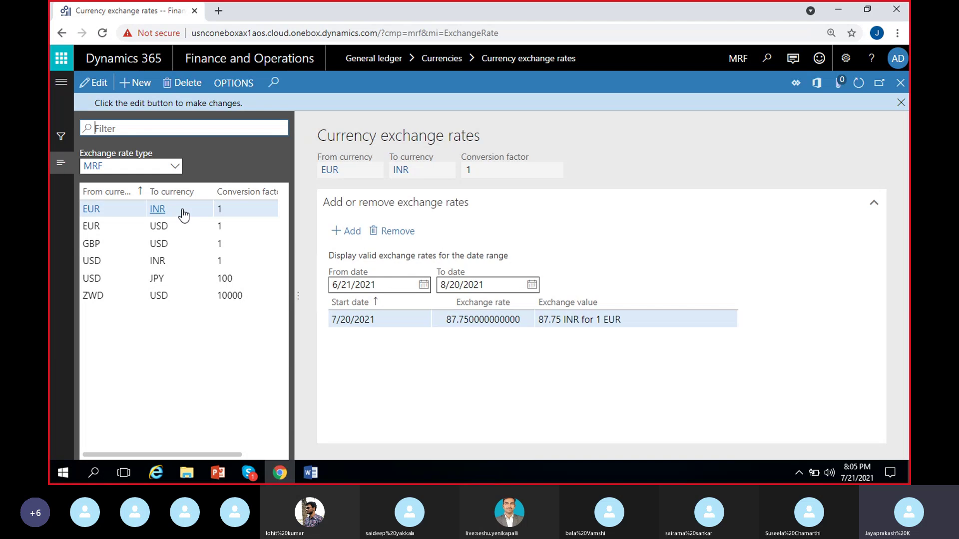
click(901, 102)
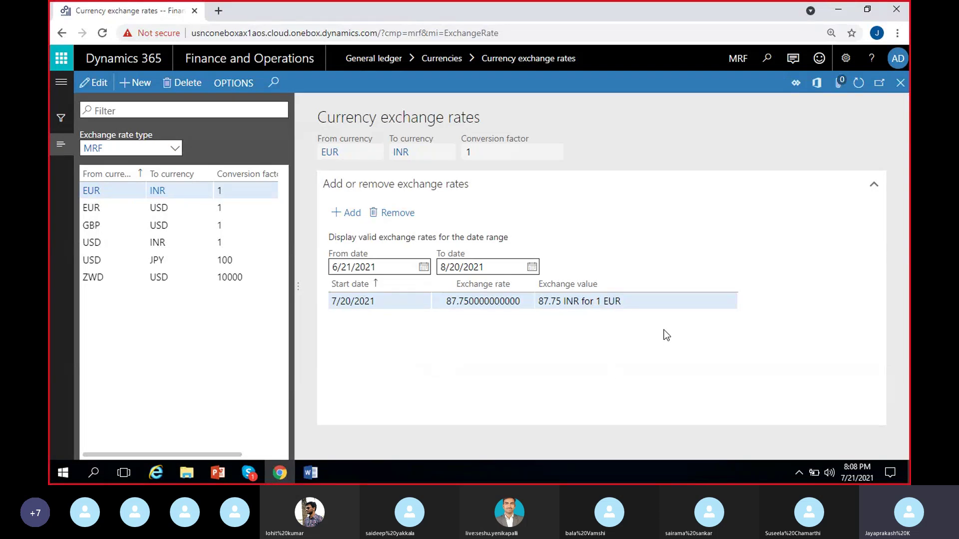
Open the Configure exchange rate providers page from the General ledger module's currency setup
click(63, 86)
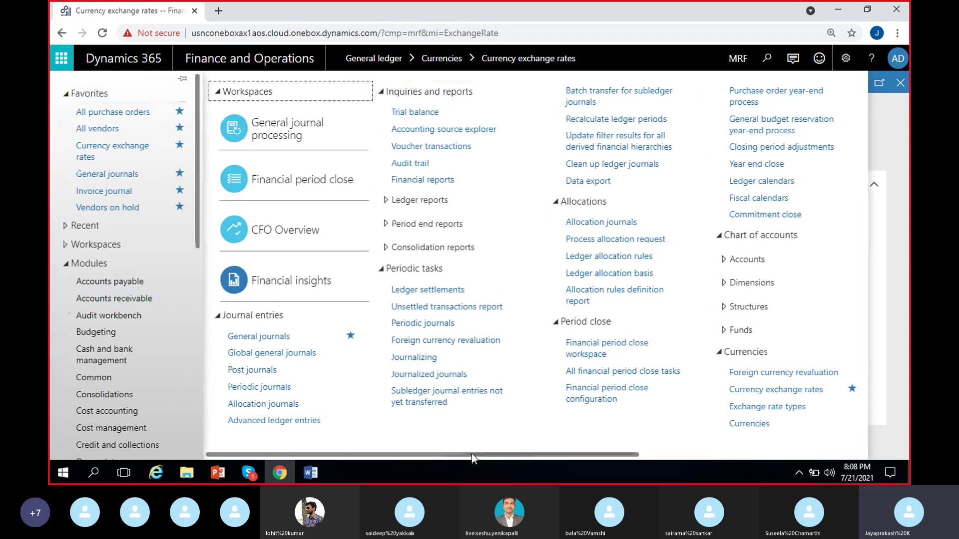
scroll(124, 390, down, 3)
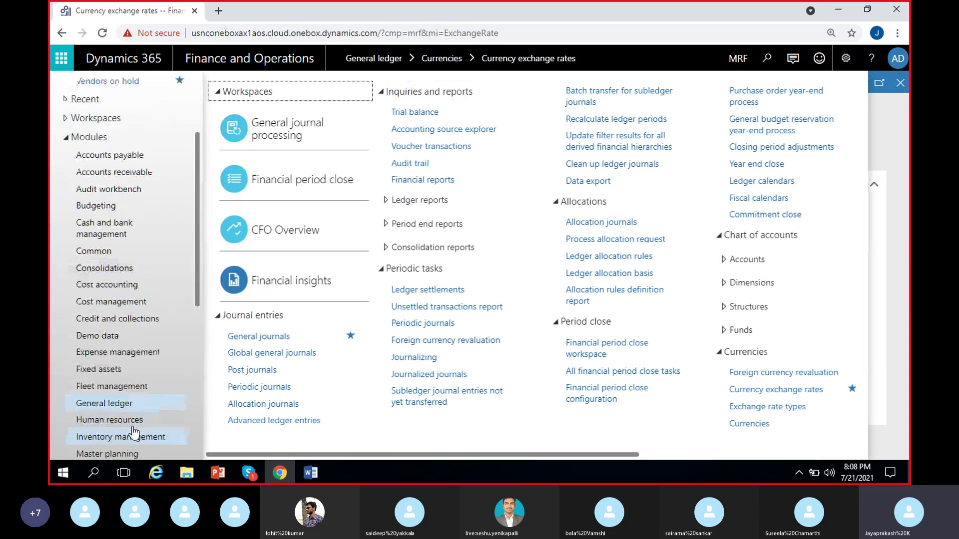
click(127, 407)
click(127, 409)
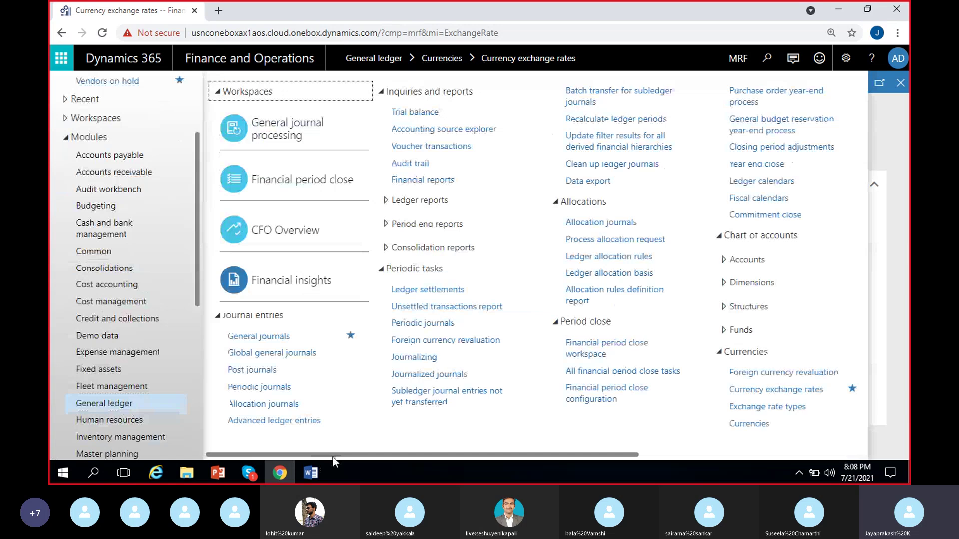
drag(333, 455, 523, 454)
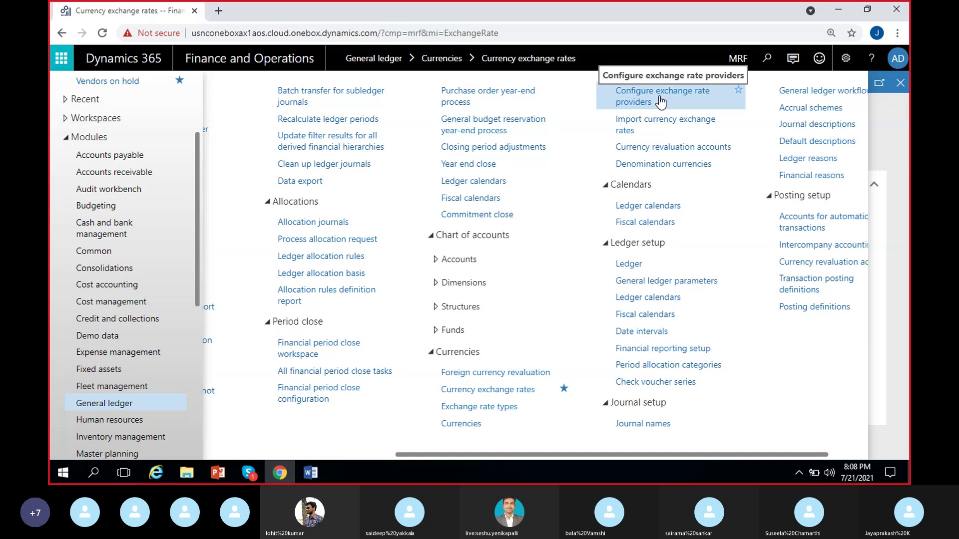
click(697, 99)
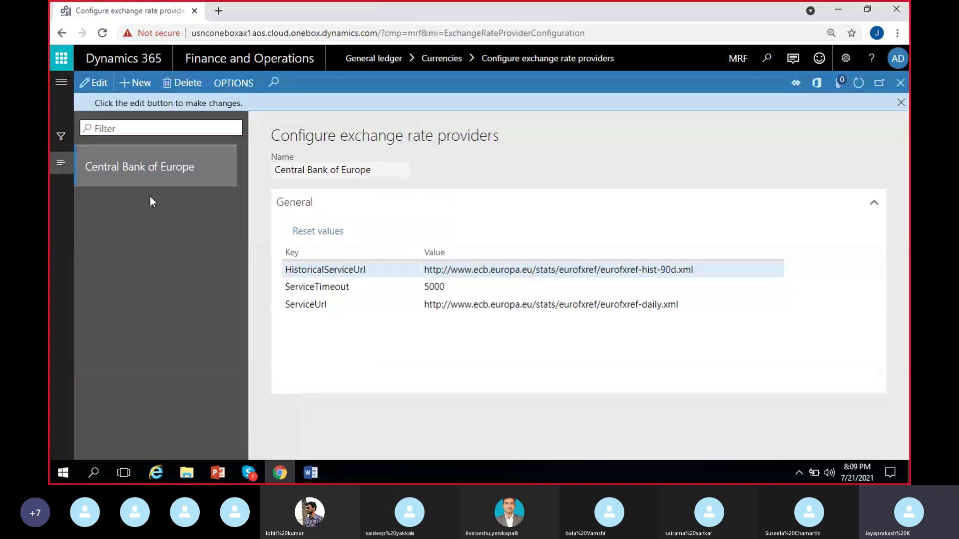
Delete the Central Bank of Europe exchange rate provider and dismiss the edit notice
click(187, 89)
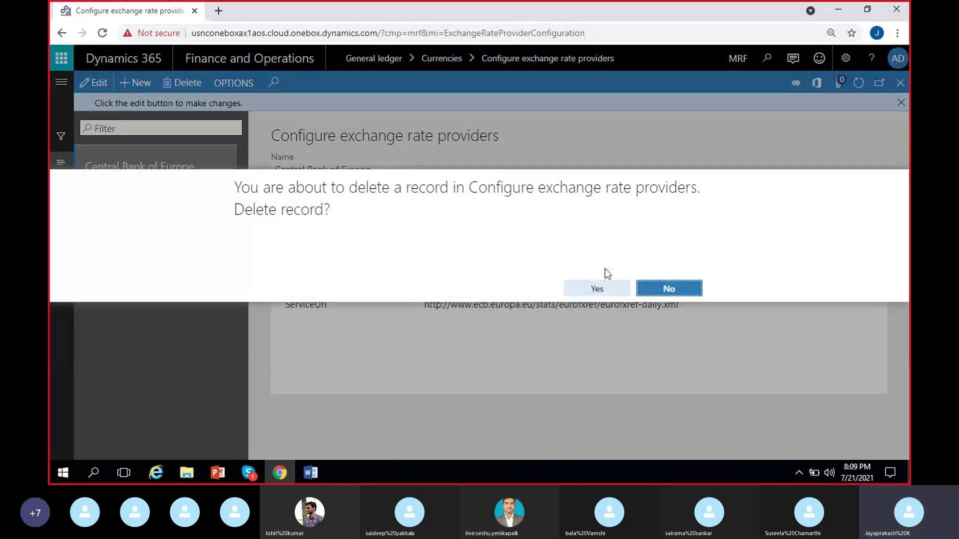
click(597, 289)
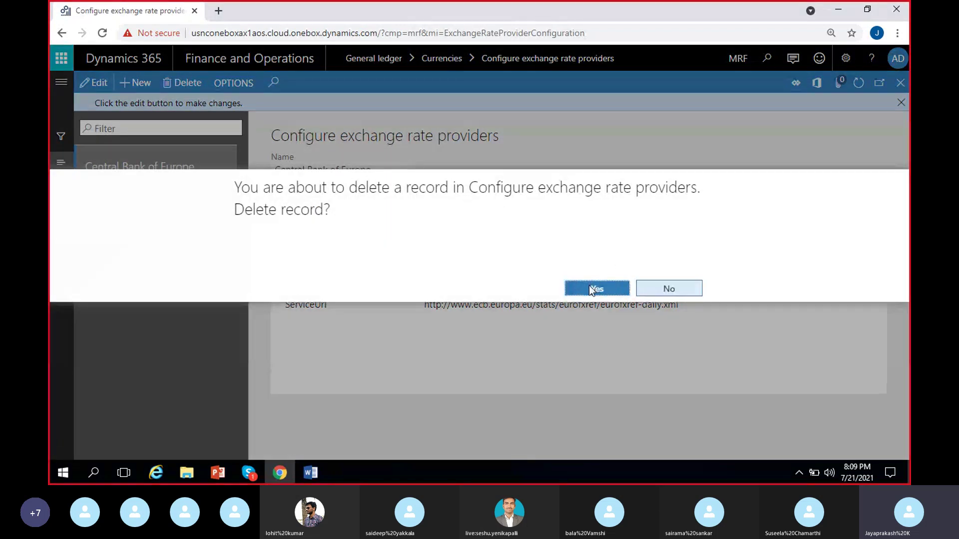
click(901, 102)
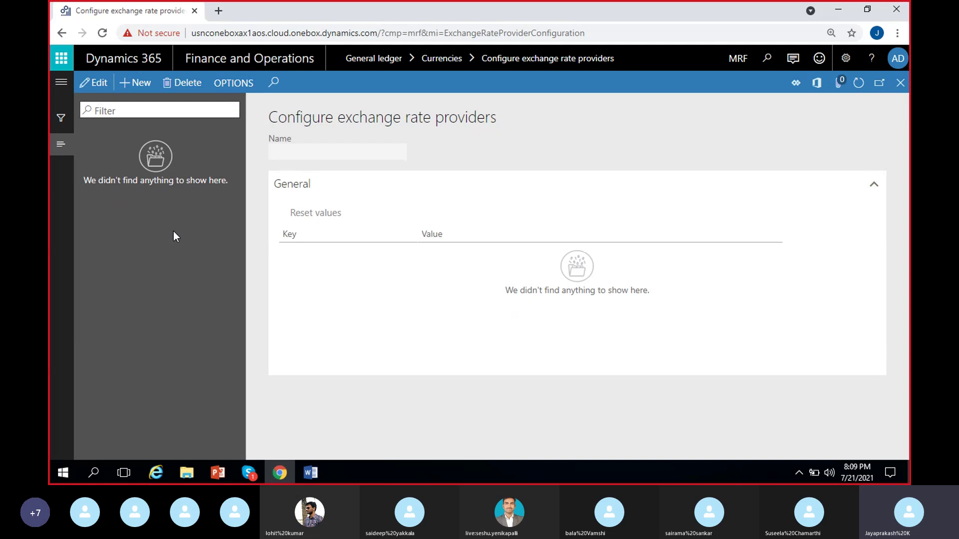
Add Central Bank of Europe as a new exchange rate provider
click(143, 83)
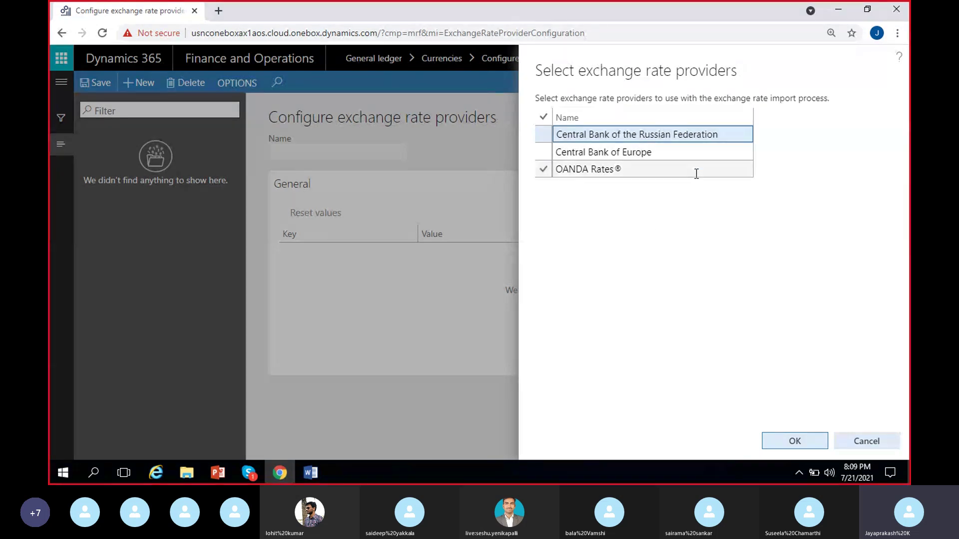
click(543, 154)
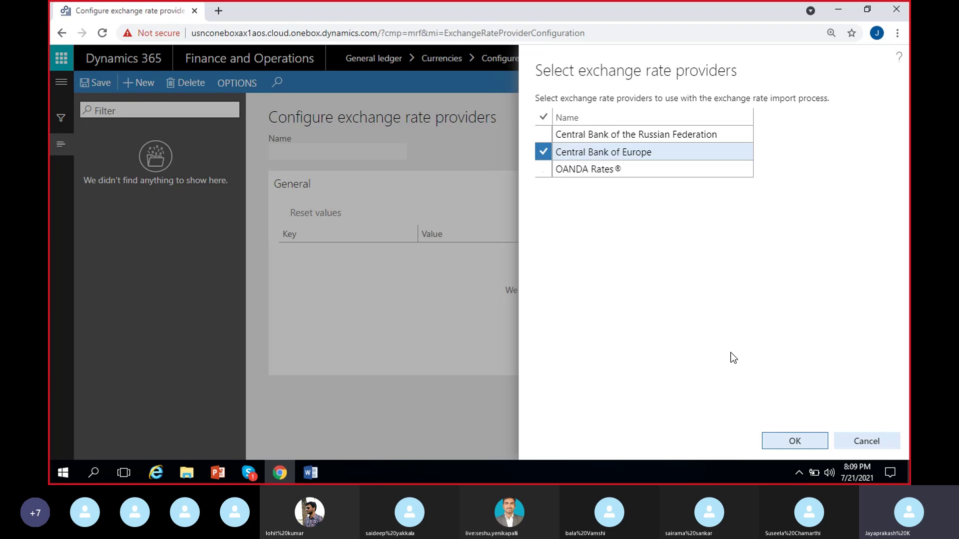
click(787, 439)
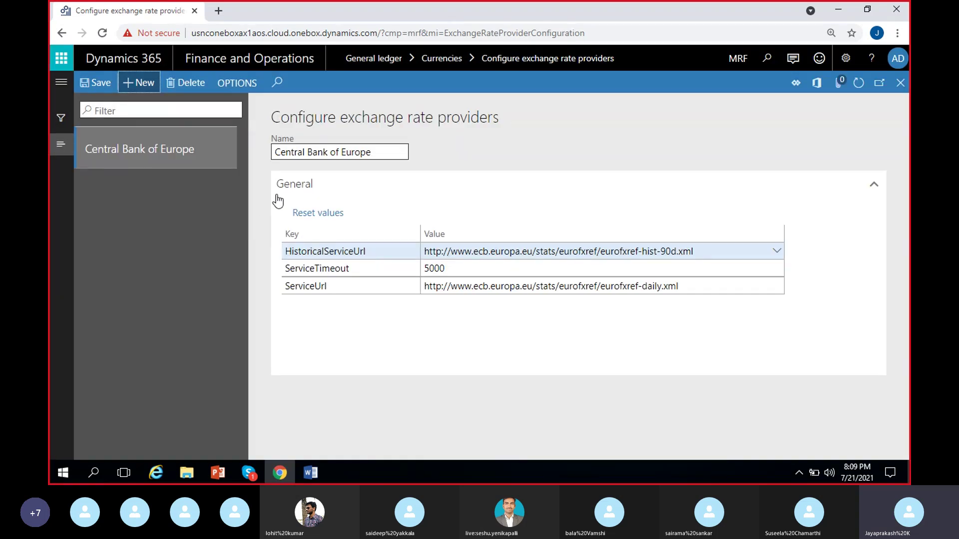
click(384, 149)
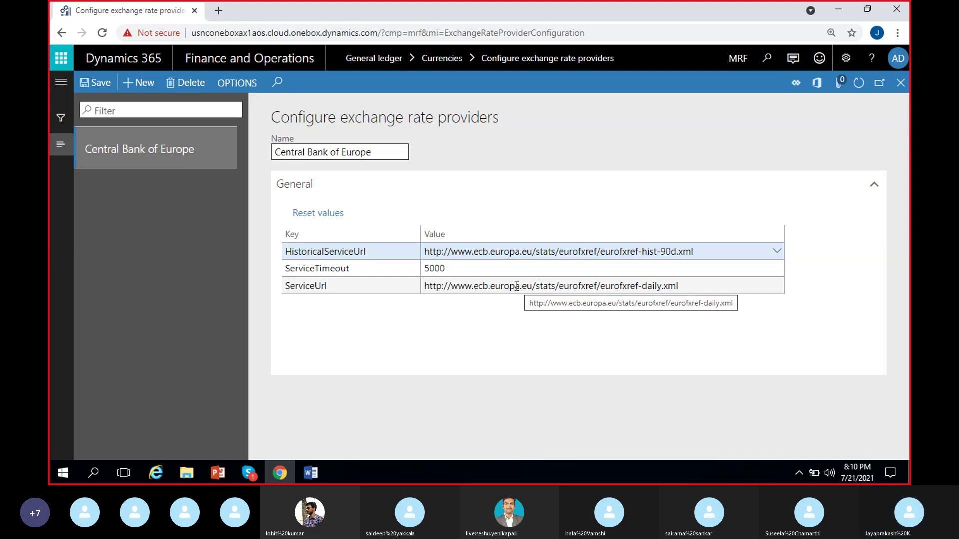
Copy the provider's ServiceUrl value and open that daily rates XML address in a new browser tab
click(443, 288)
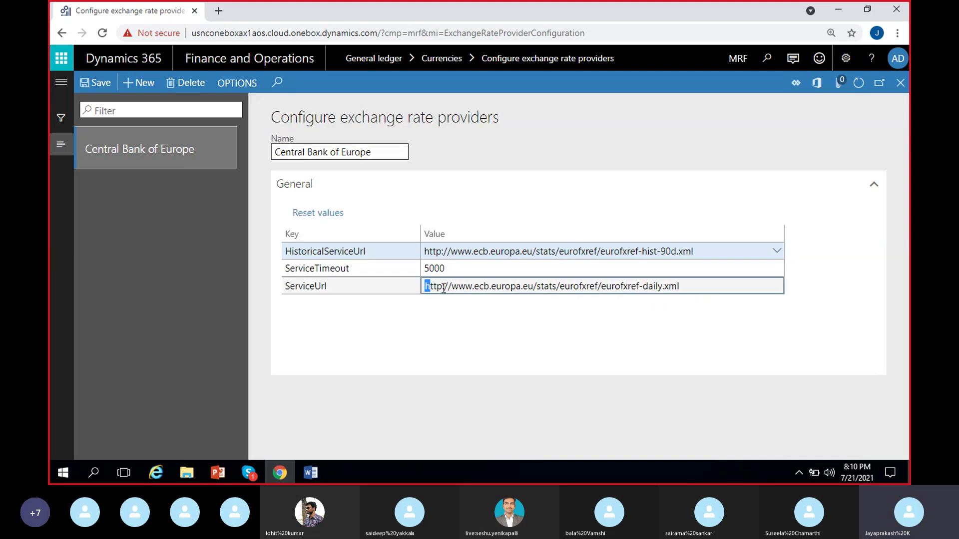
drag(444, 288, 668, 330)
key(ctrl+c)
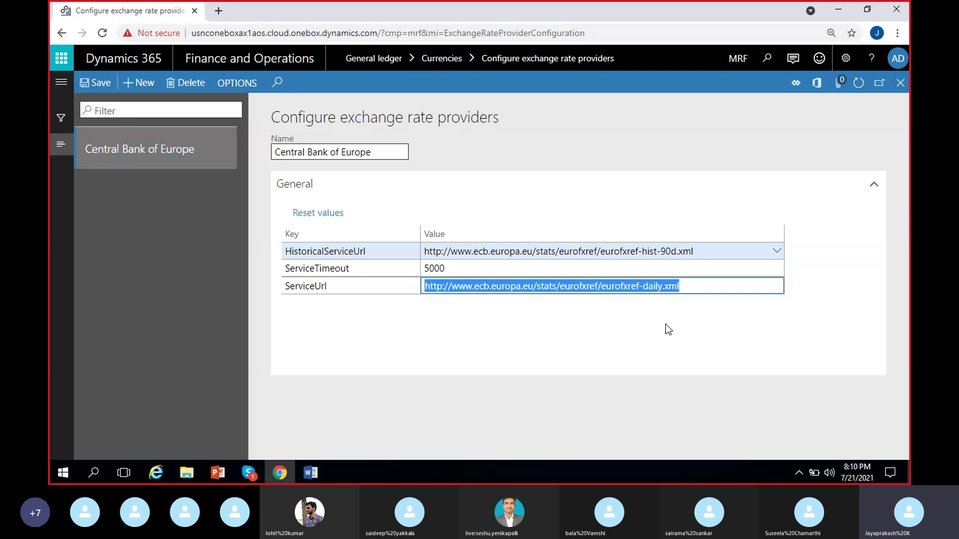
click(669, 330)
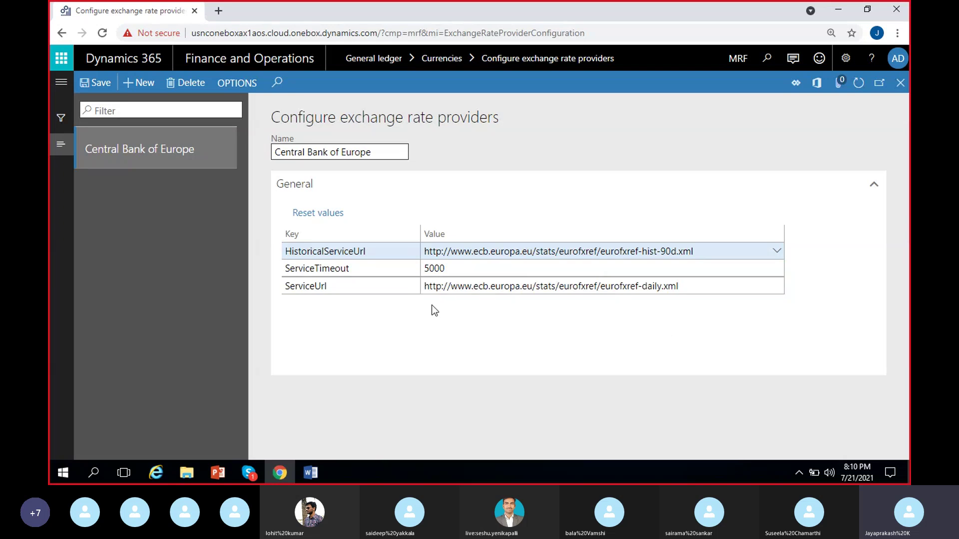
click(227, 15)
key(ctrl+v)
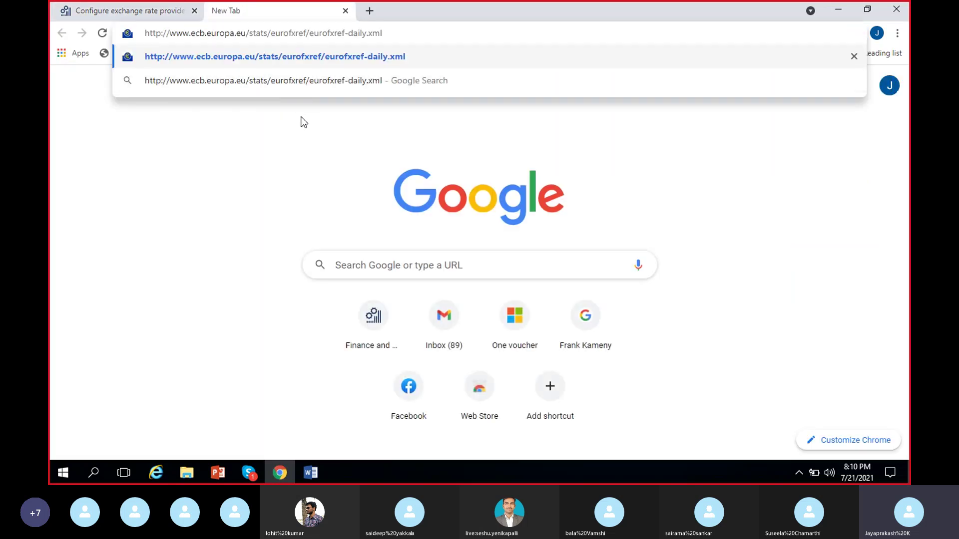
key(Return)
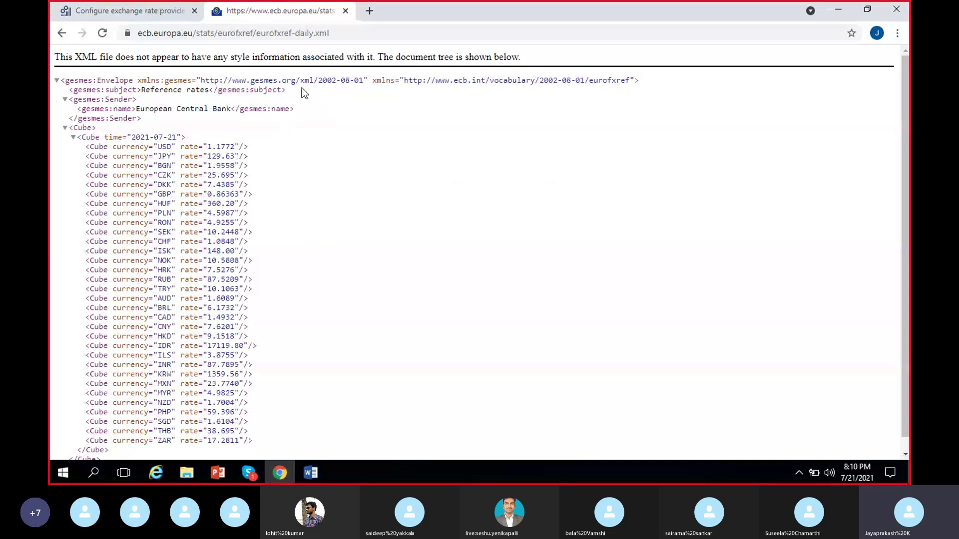
drag(66, 59, 142, 57)
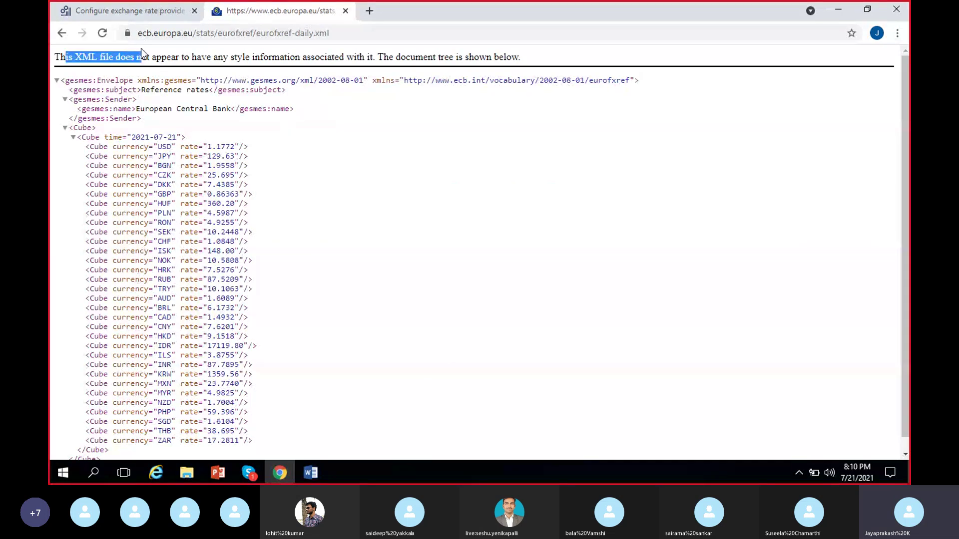
click(375, 214)
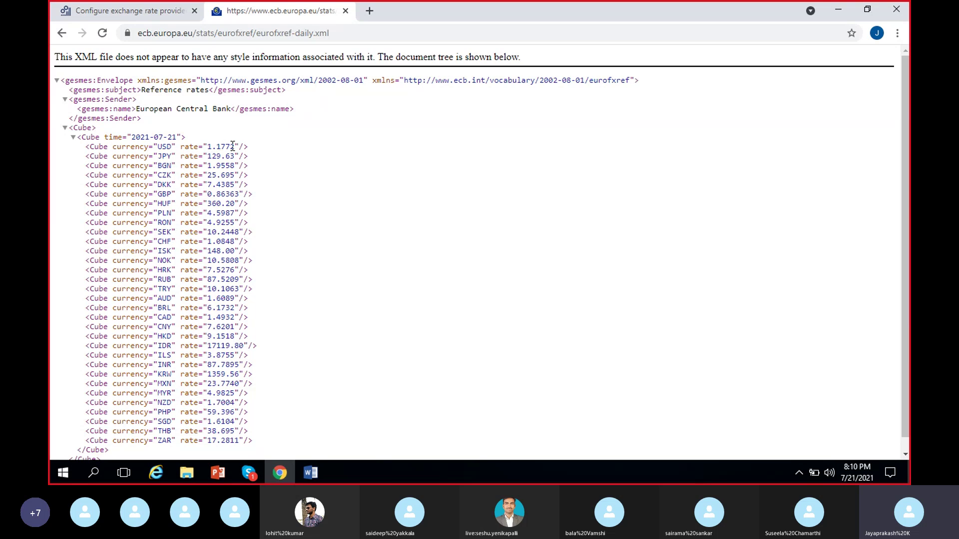
Search Google for "eur to usd" in another new browser tab
click(370, 11)
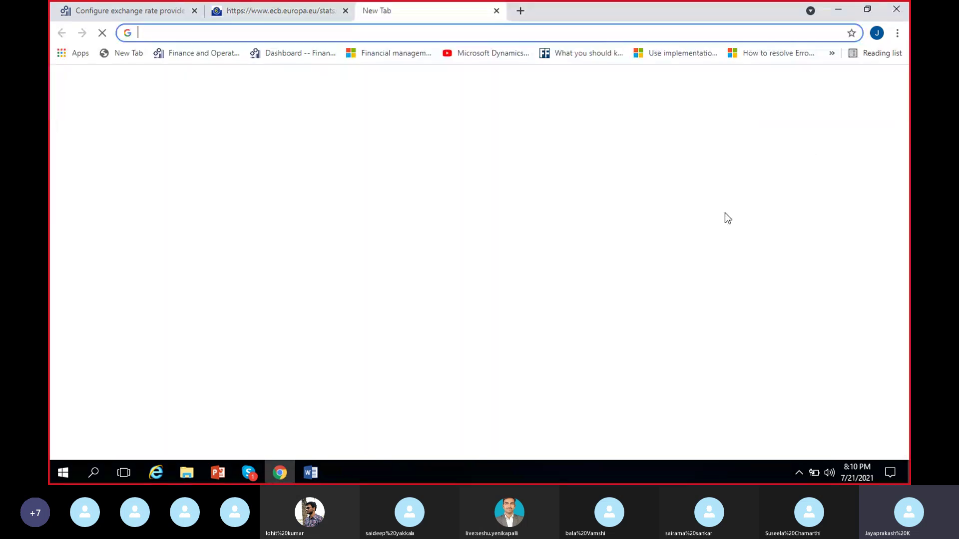
text(eur t)
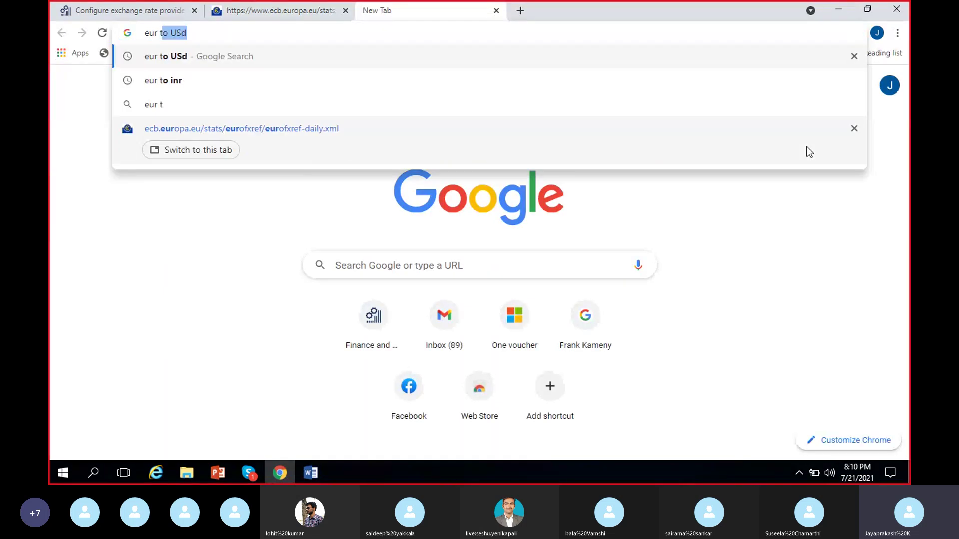
text(o usd)
key(Return)
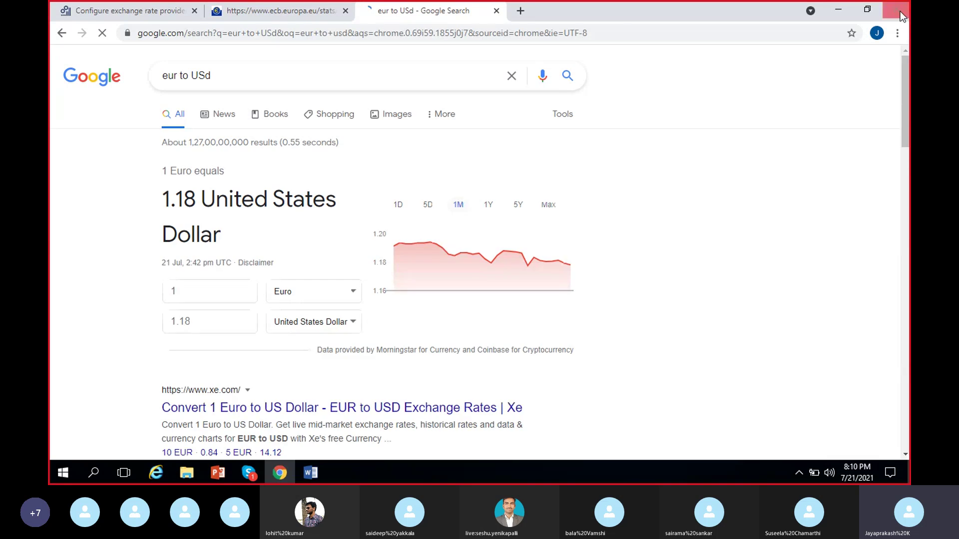
Examine the European Central Bank daily rates XML alongside the exchange rate provider page, ending on the provider page
click(272, 10)
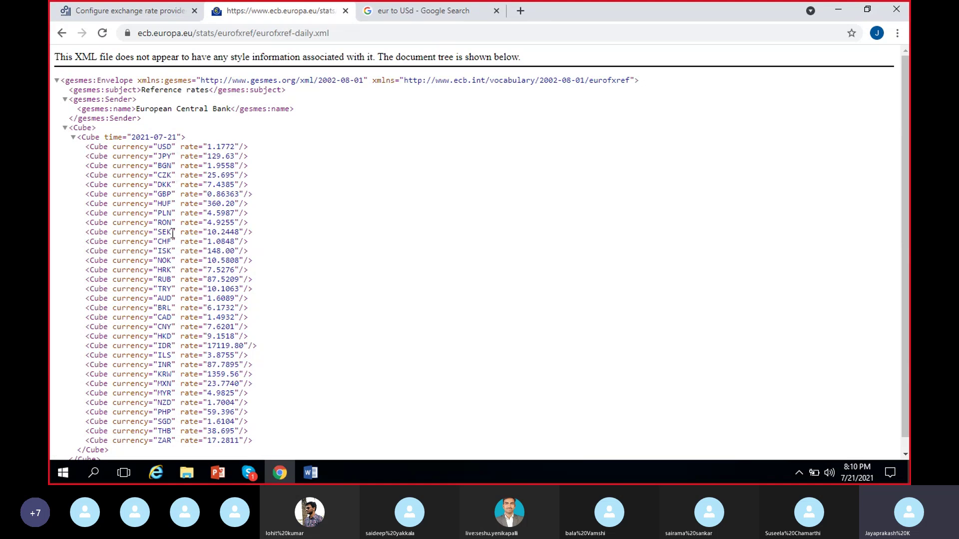
scroll(167, 260, down, 1)
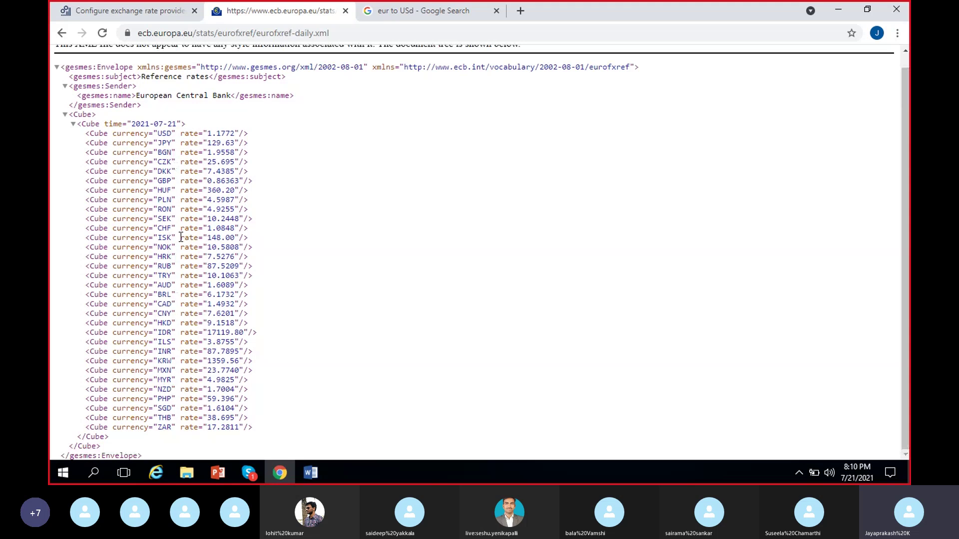
scroll(181, 238, up, 1)
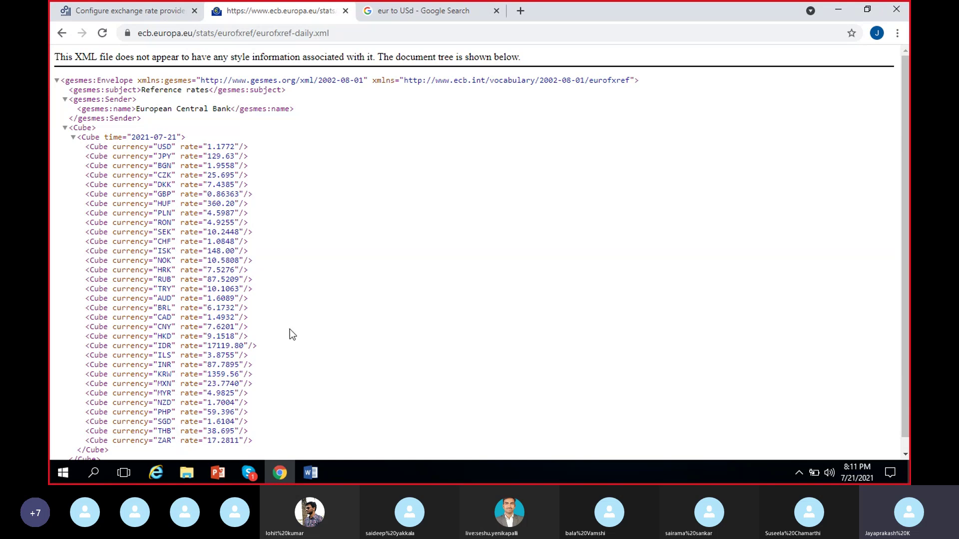
click(128, 15)
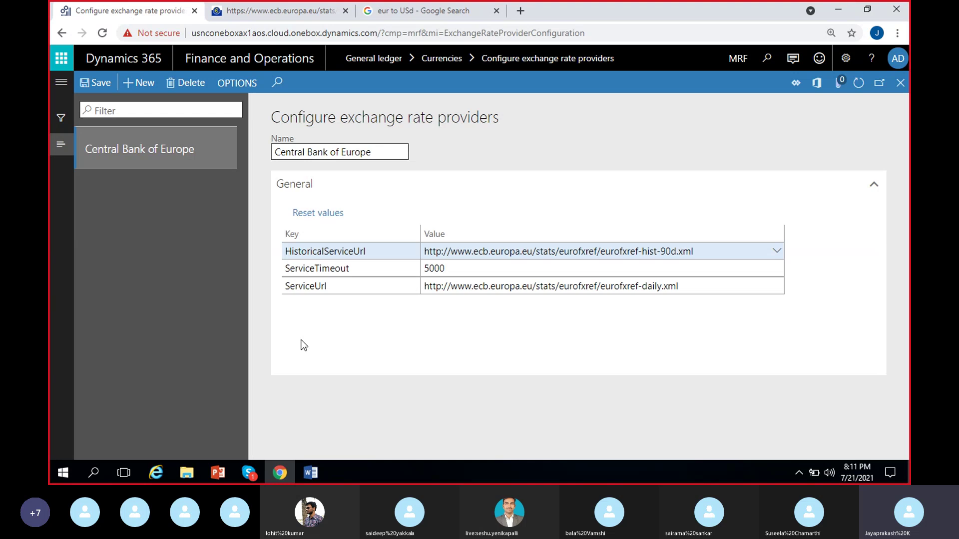
click(259, 20)
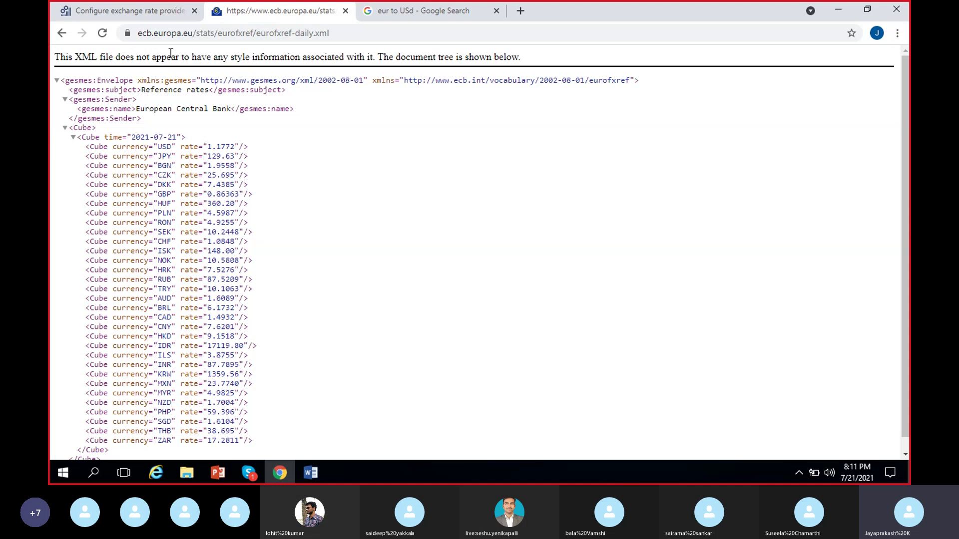
click(156, 18)
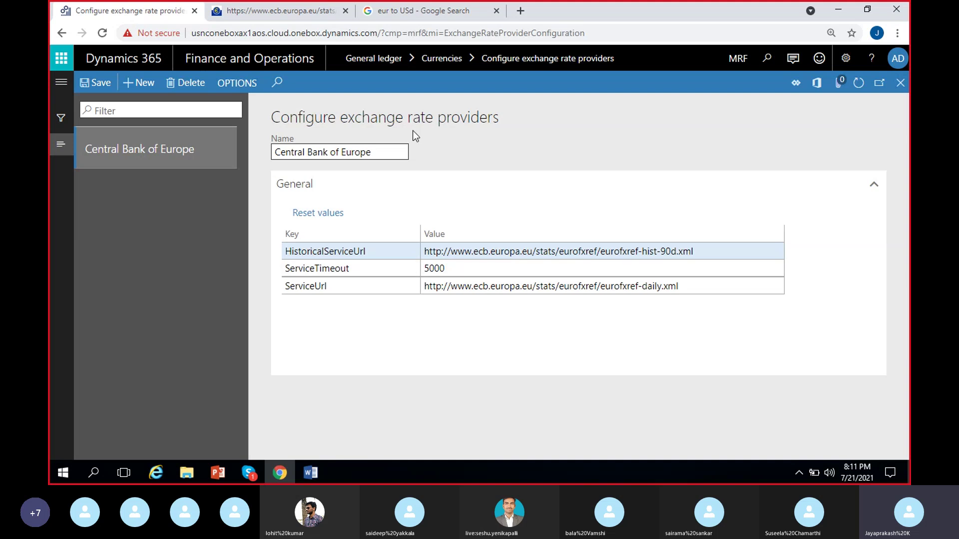
click(330, 10)
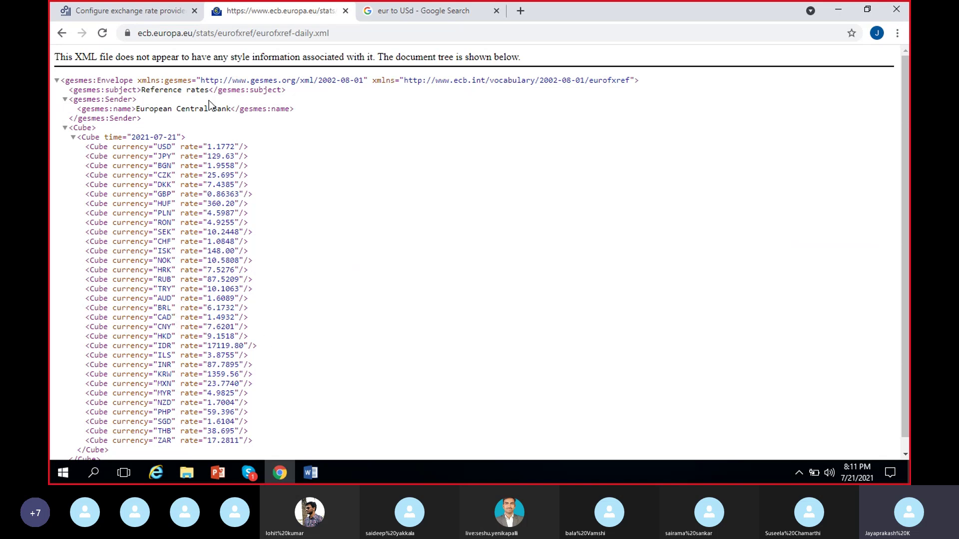
click(162, 13)
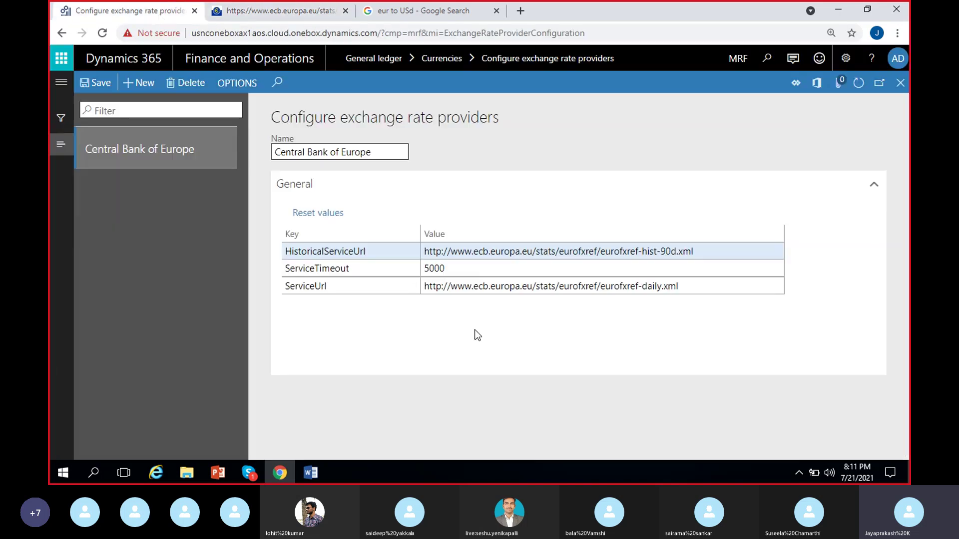
Examine the HistoricalServiceUrl and ServiceUrl values of the Central Bank of Europe provider
click(699, 252)
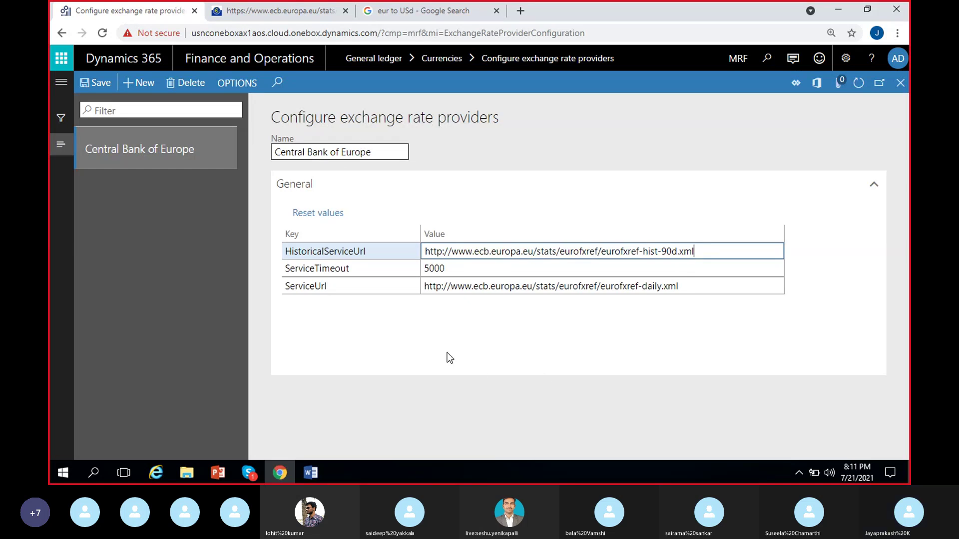
click(712, 284)
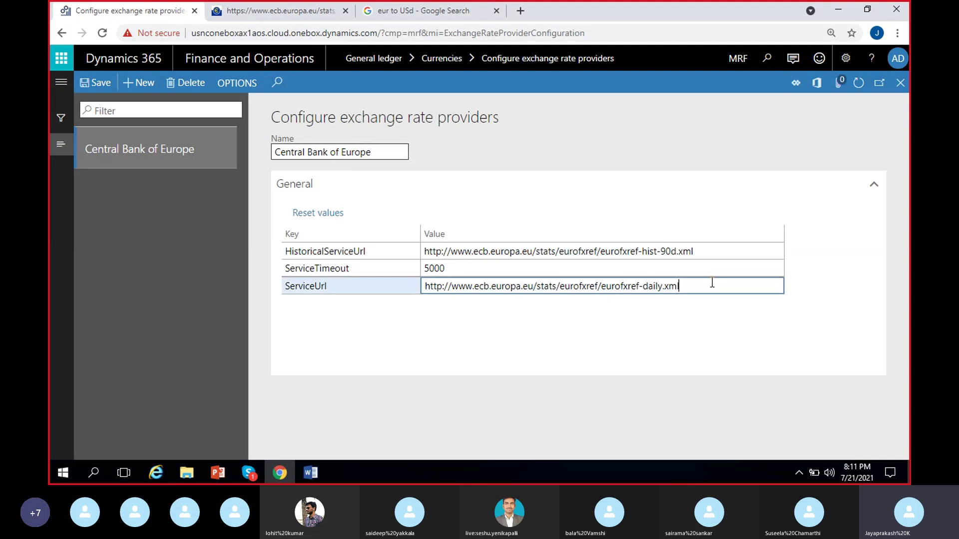
click(529, 314)
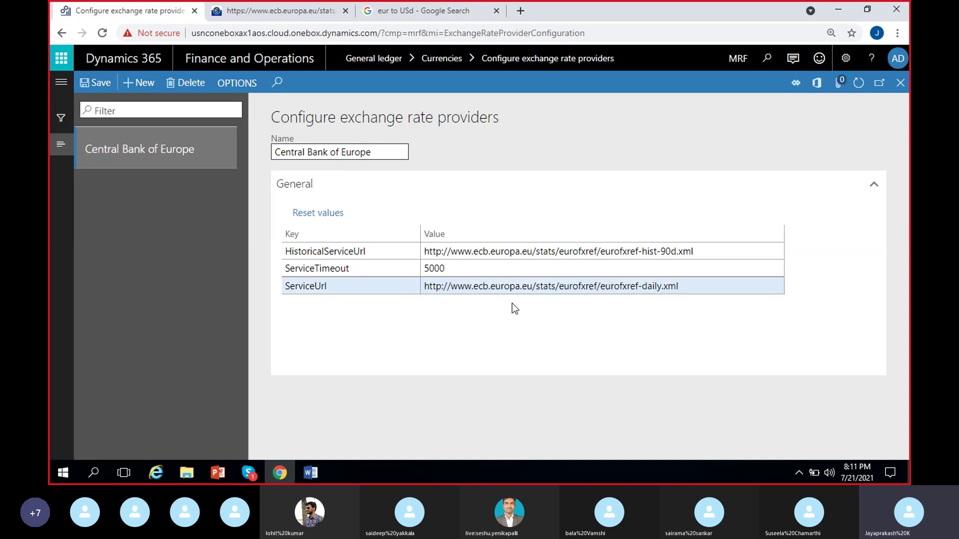
click(762, 280)
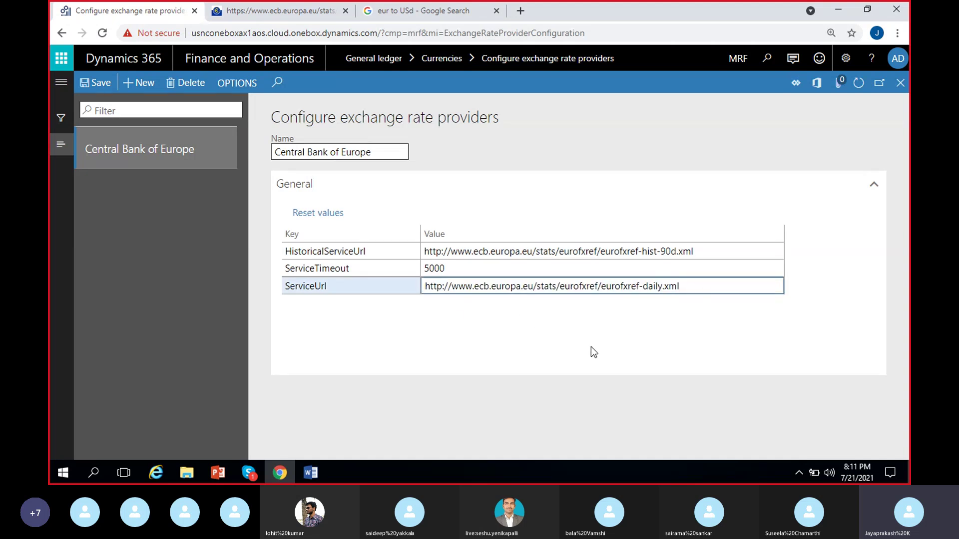
click(562, 344)
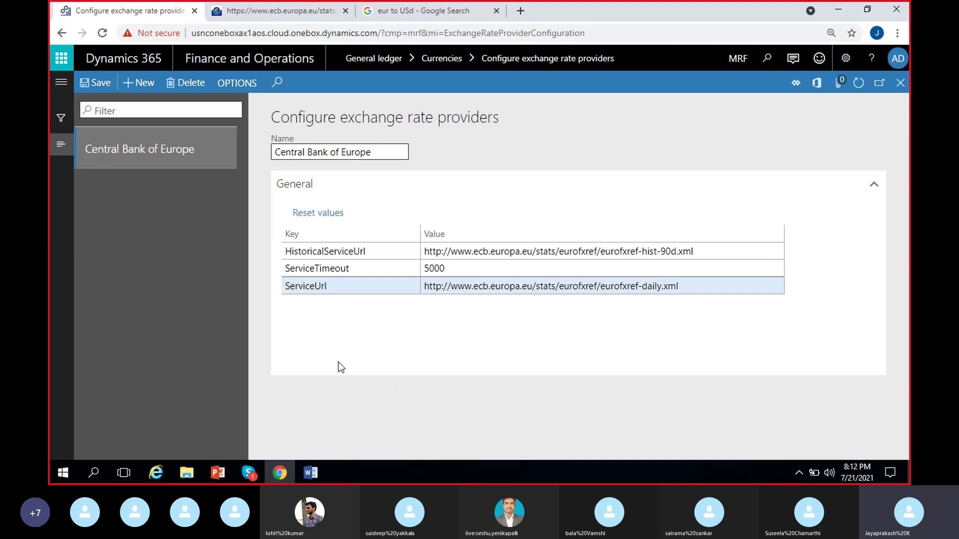
Save the Central Bank of Europe provider configuration and review its ServiceUrl value
click(100, 83)
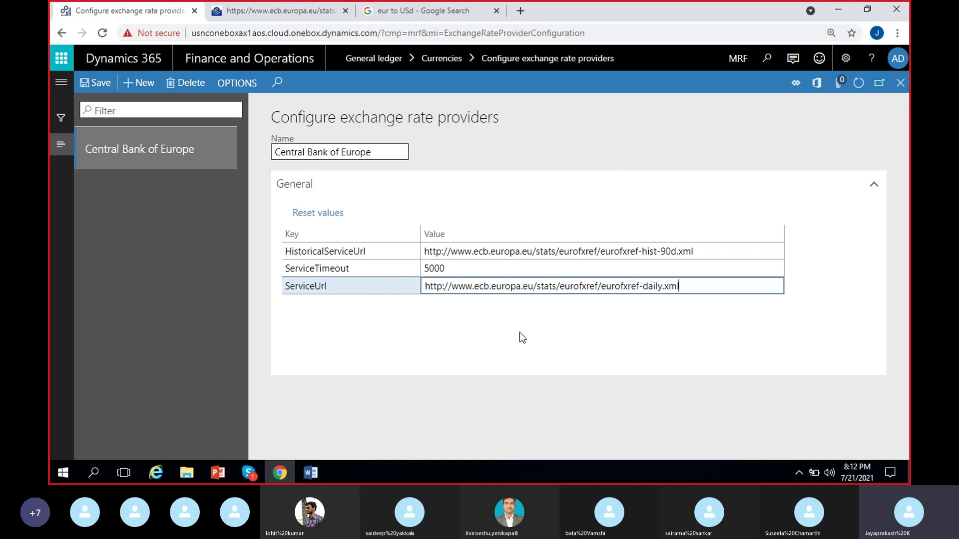
click(507, 349)
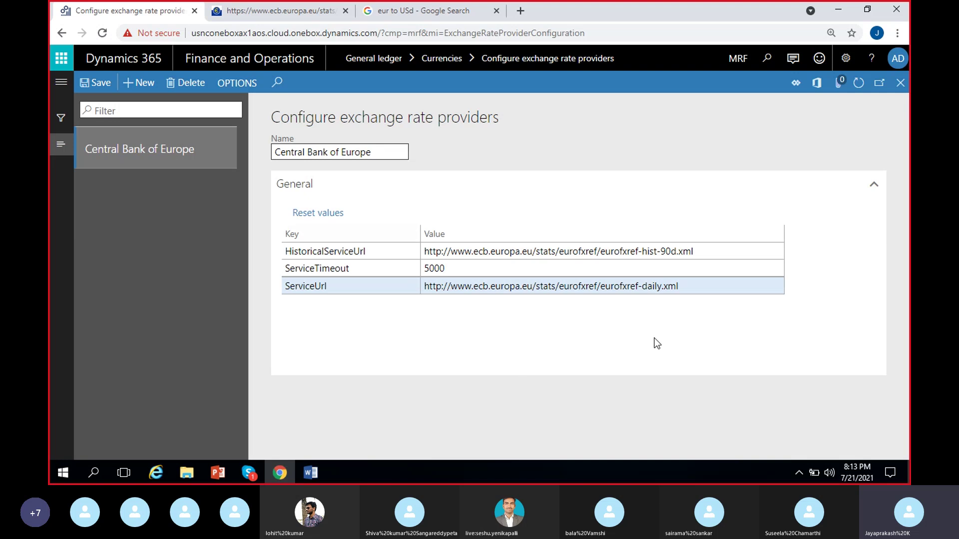
click(696, 292)
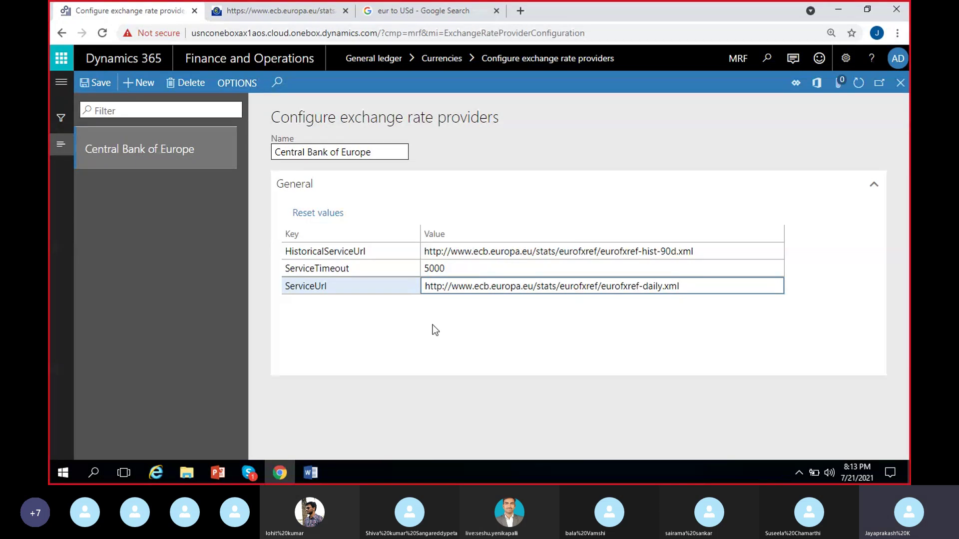
click(460, 316)
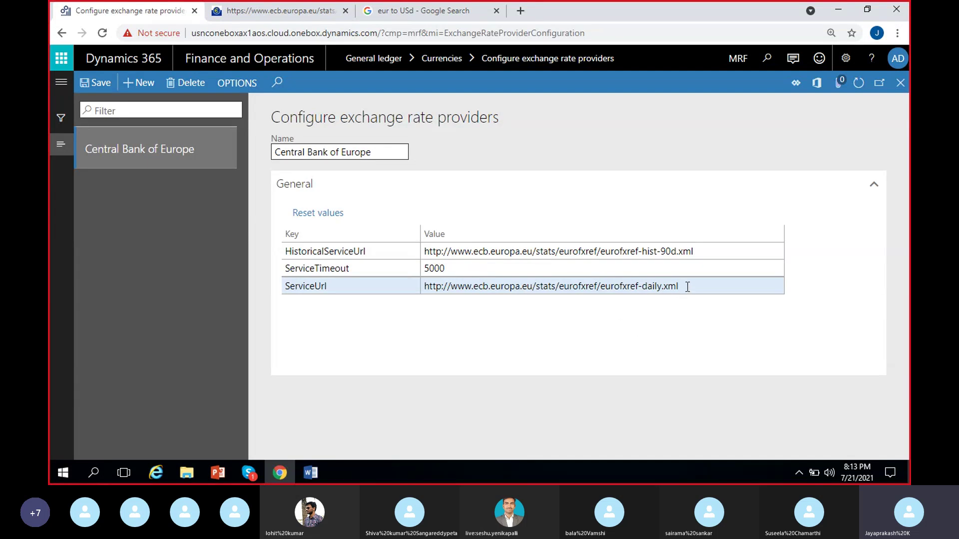
Examine the European Central Bank daily rates XML and compare its source with the provider's ServiceUrl value
click(299, 14)
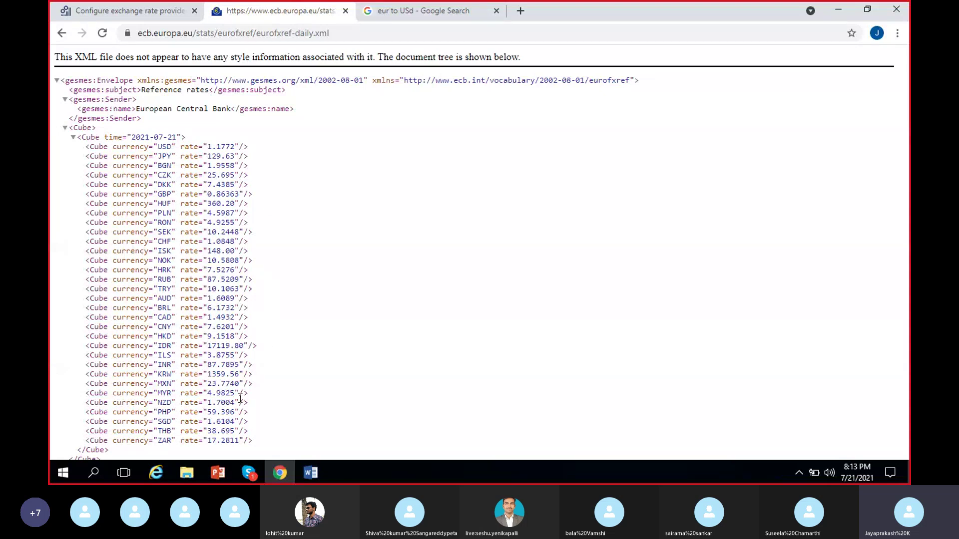
scroll(255, 403, down, 1)
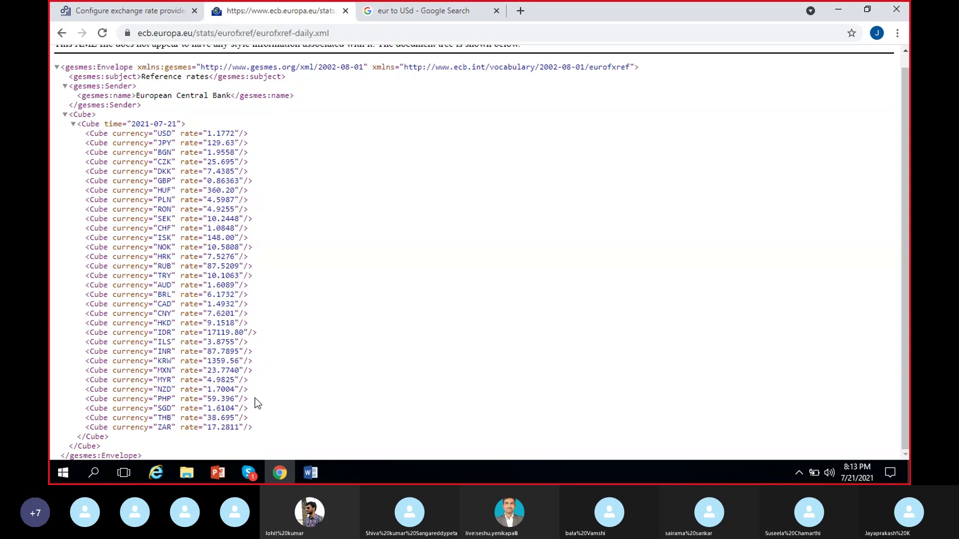
scroll(255, 402, up, 1)
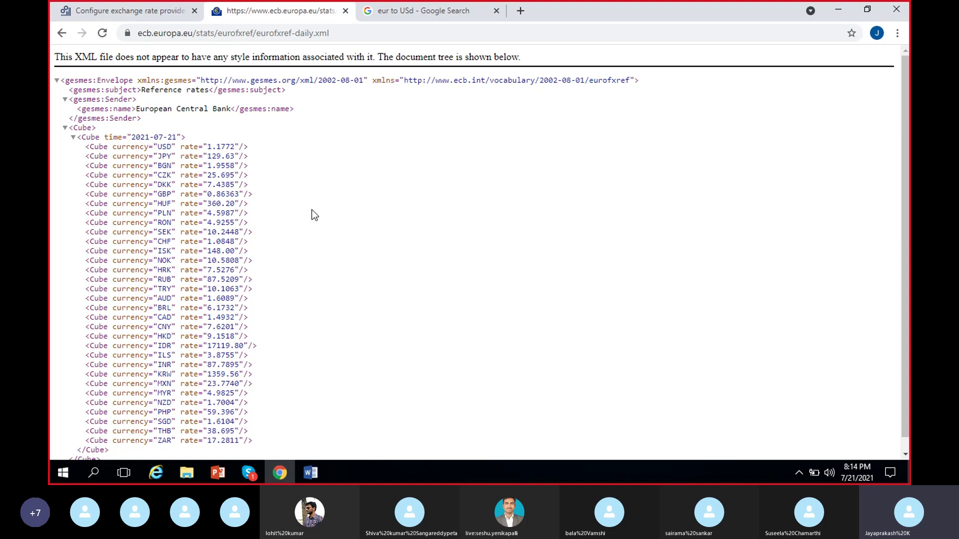
scroll(277, 255, down, 2)
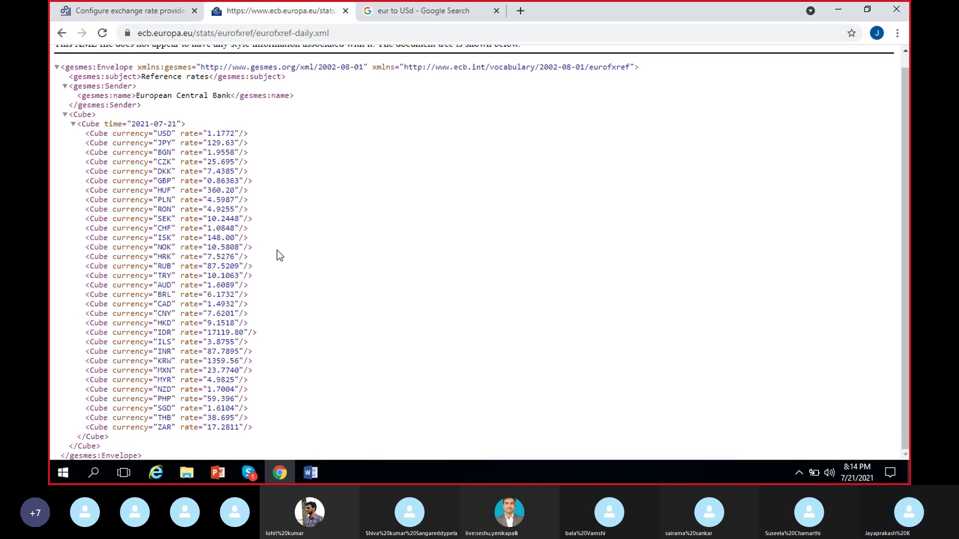
scroll(276, 253, up, 2)
click(131, 10)
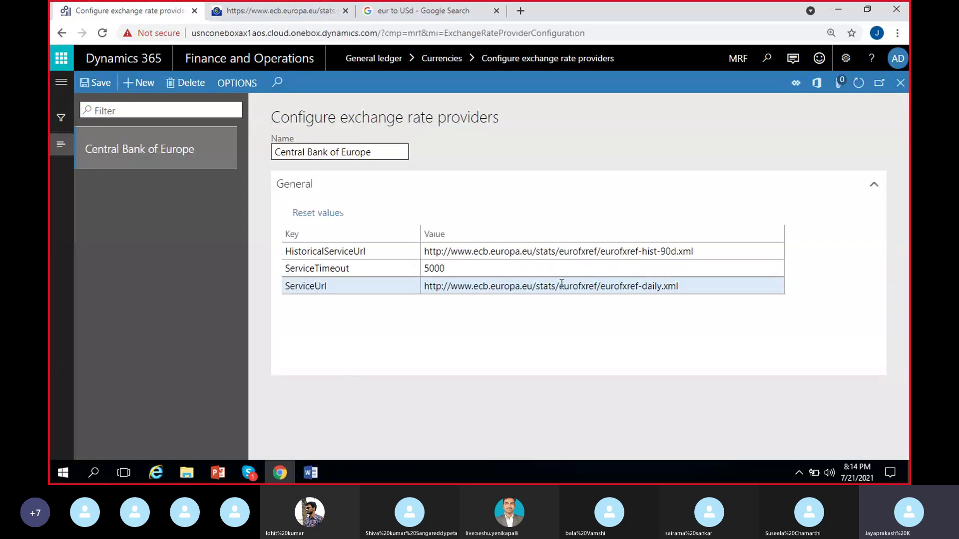
click(696, 298)
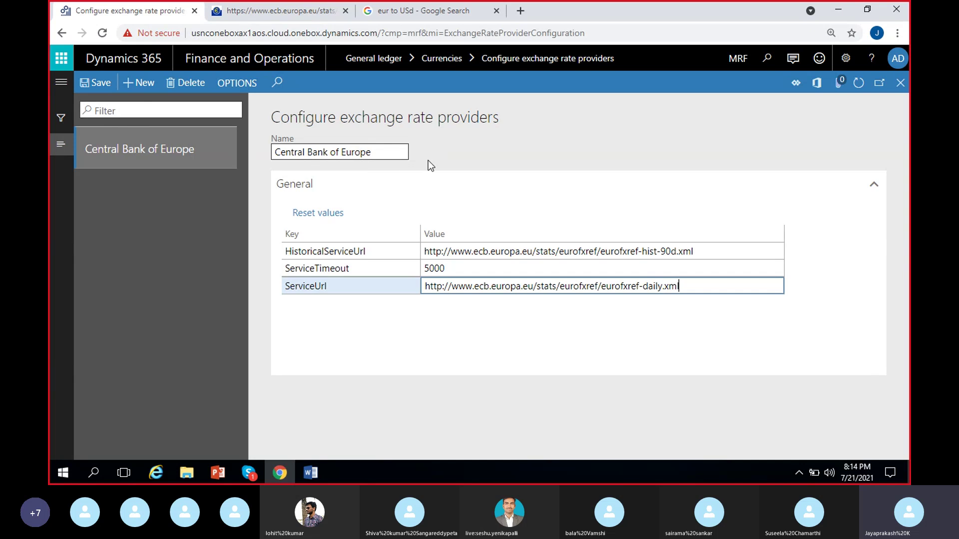
click(694, 306)
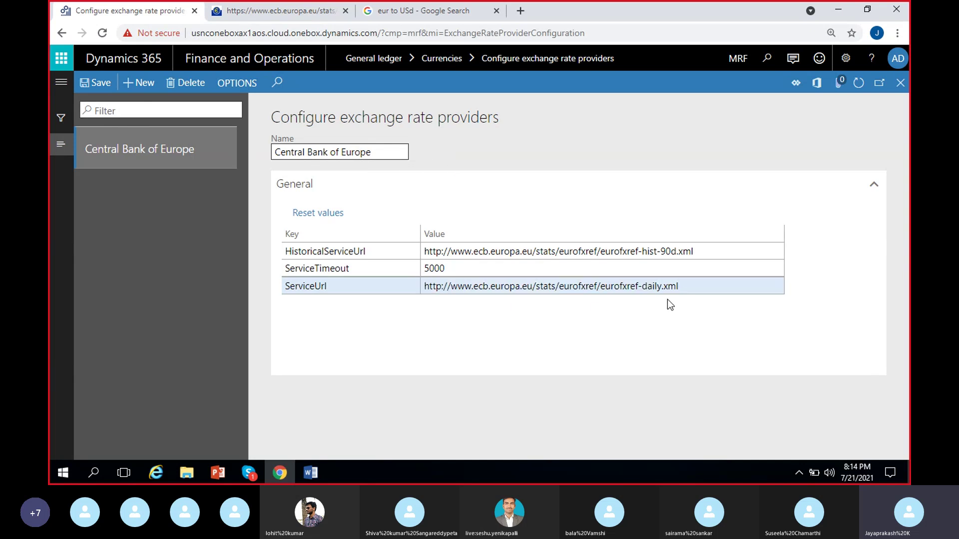
Examine the publication date and the list of currency rates in the European Central Bank daily XML
click(298, 14)
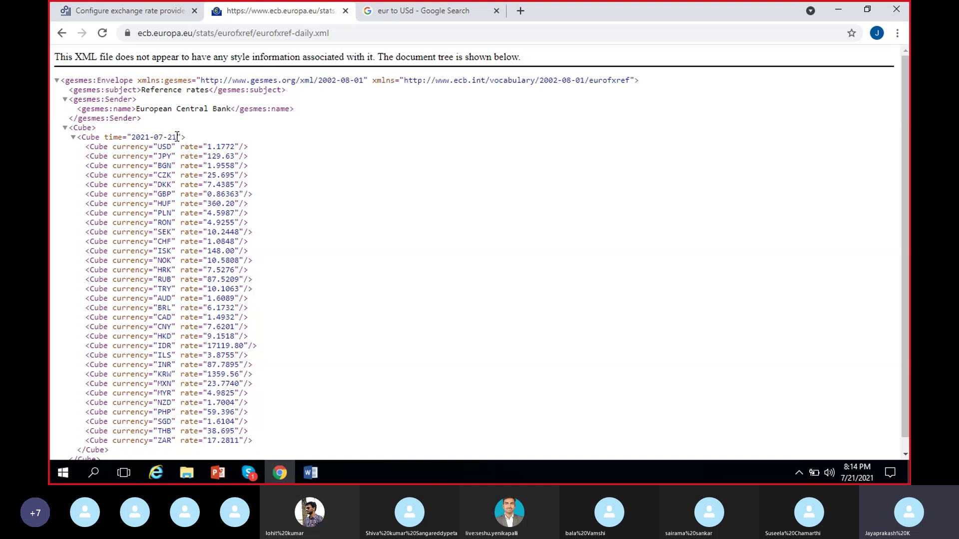
drag(176, 137, 127, 137)
click(279, 164)
scroll(277, 179, down, 1)
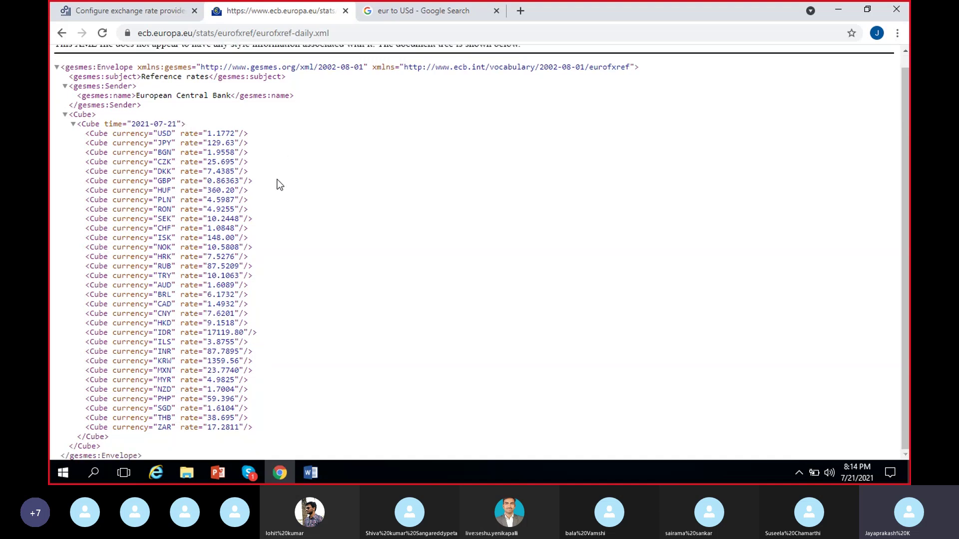
scroll(283, 325, up, 1)
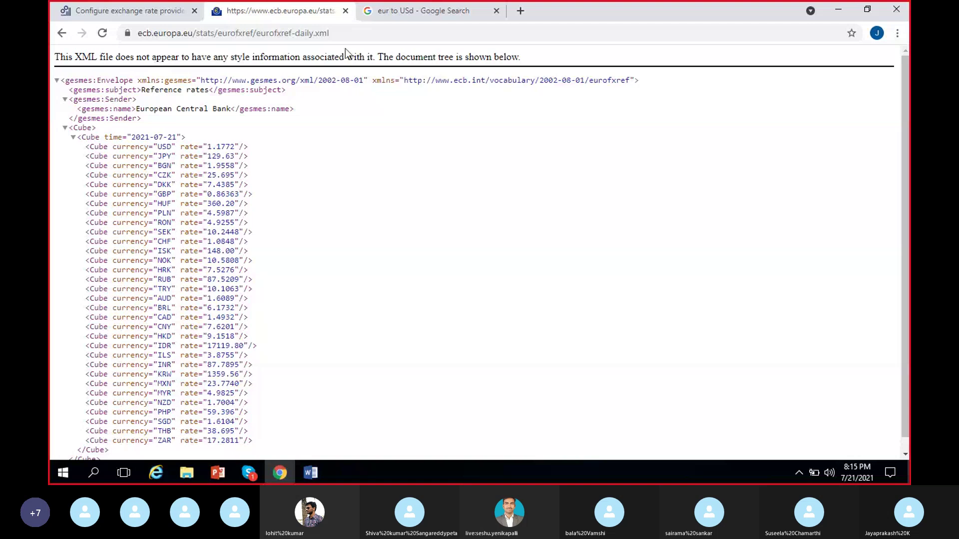
Close the daily rates XML page and return to the ServiceUrl value of the Central Bank of Europe provider
click(345, 10)
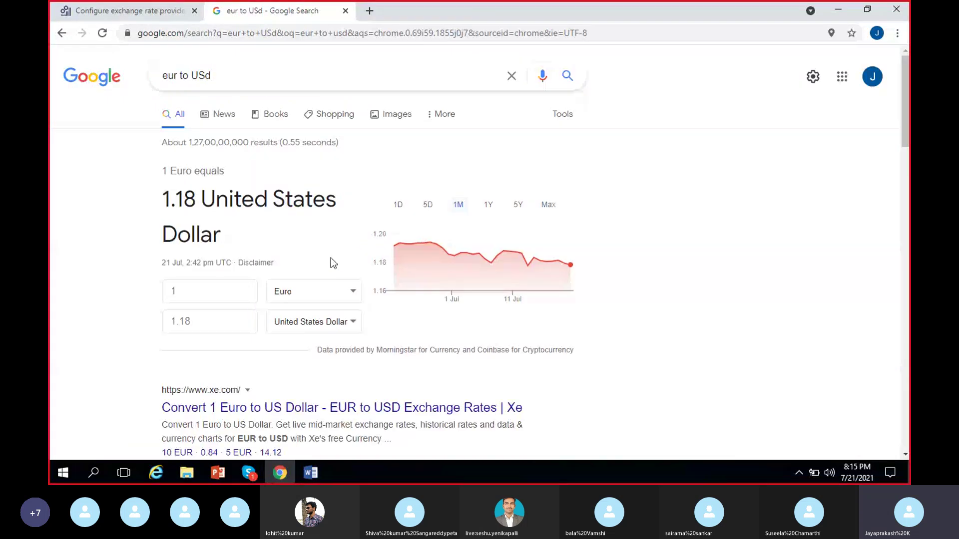
click(166, 7)
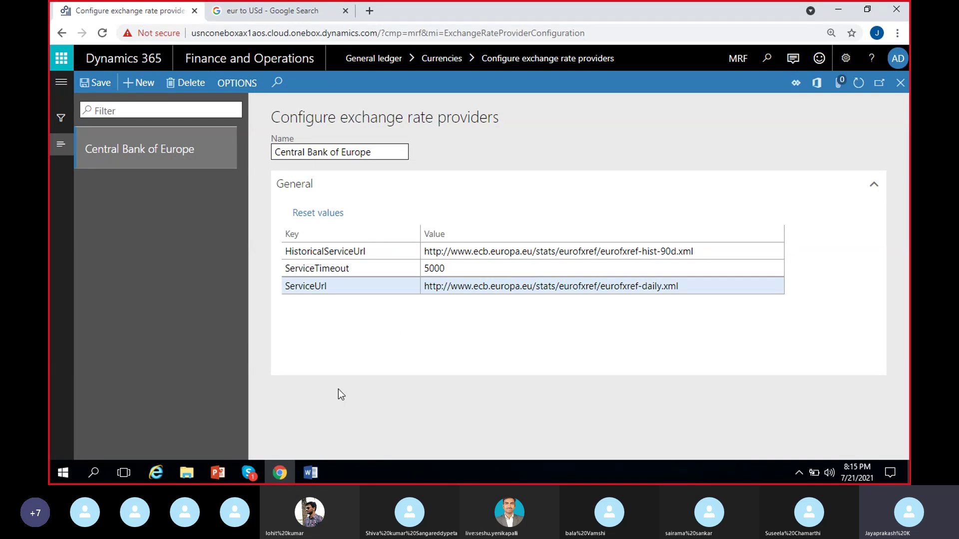
click(685, 288)
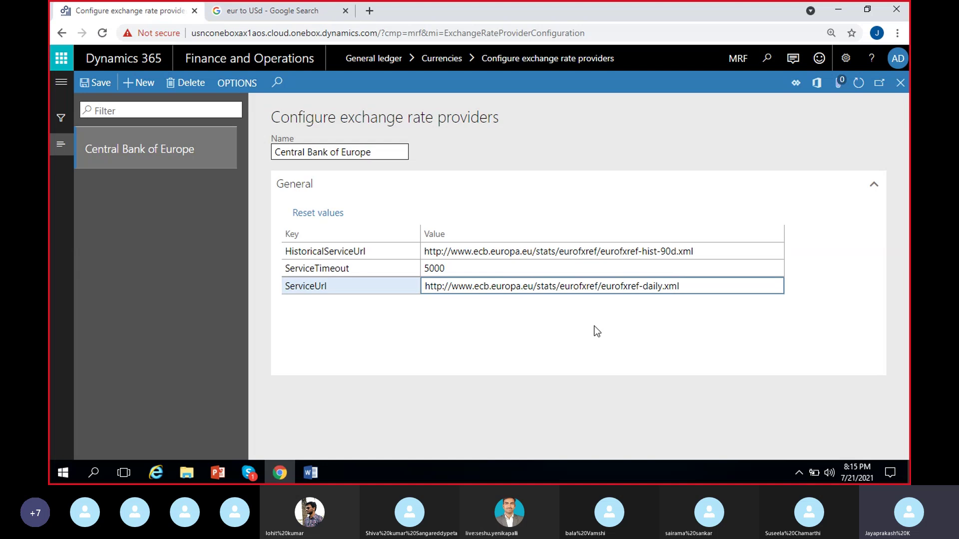
click(270, 11)
click(175, 10)
click(473, 350)
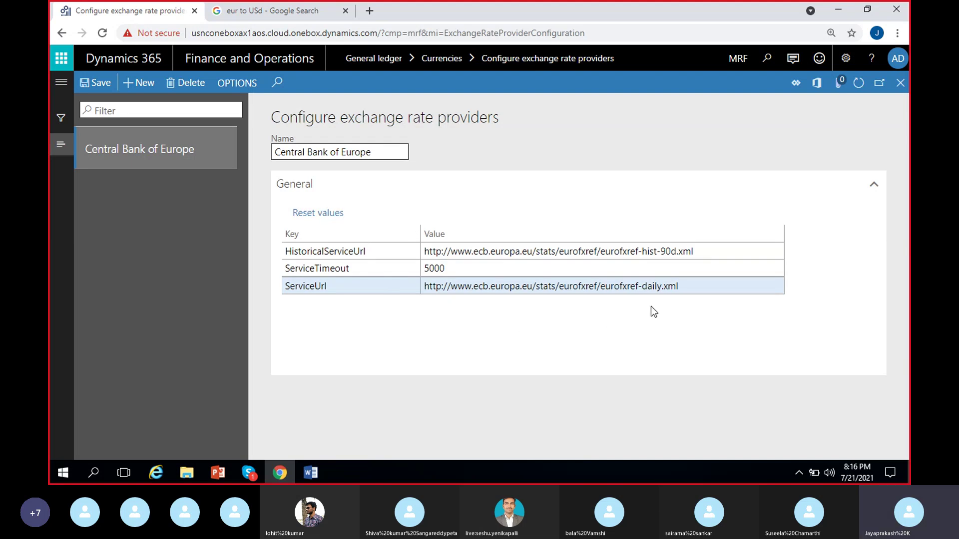
click(697, 293)
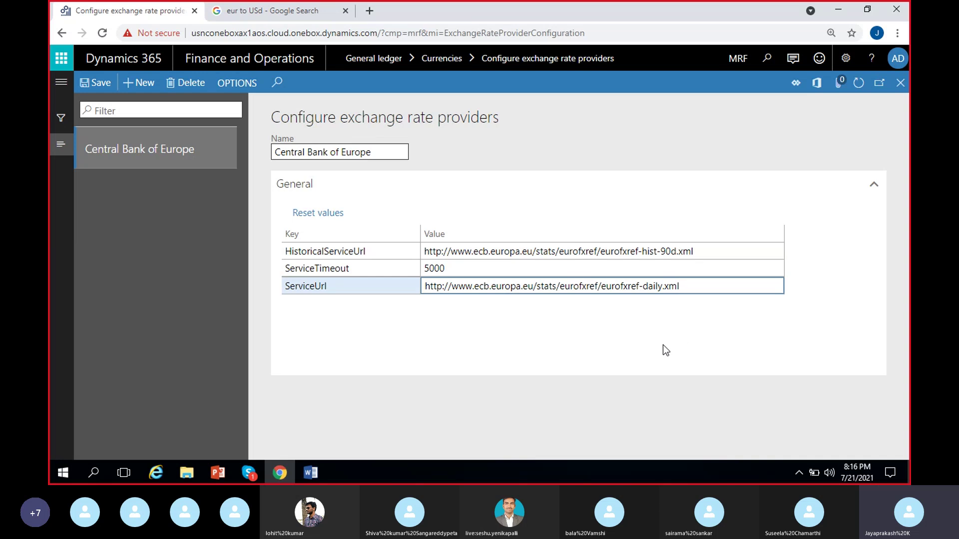
click(664, 346)
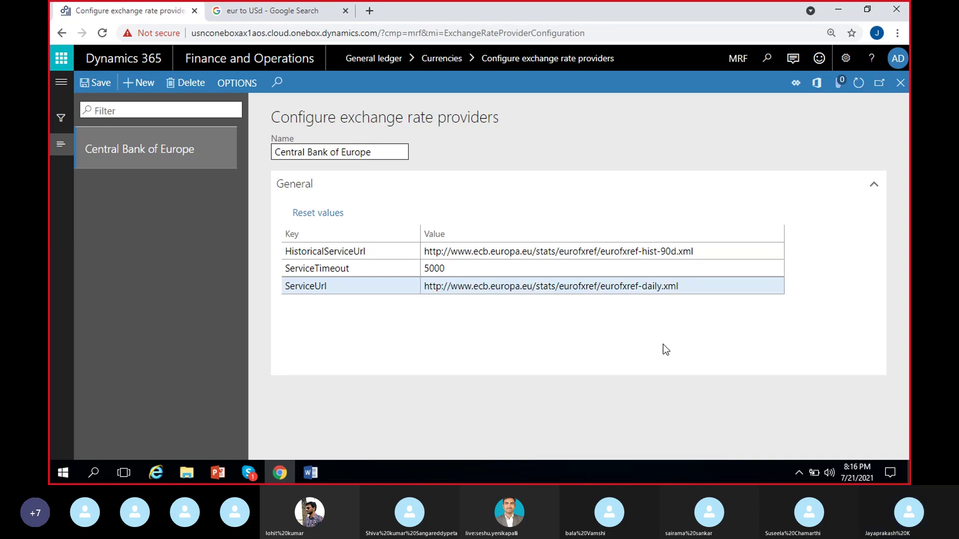
Check the Skype meeting window, minimize it and return to the exchange rate provider page in Chrome
click(250, 474)
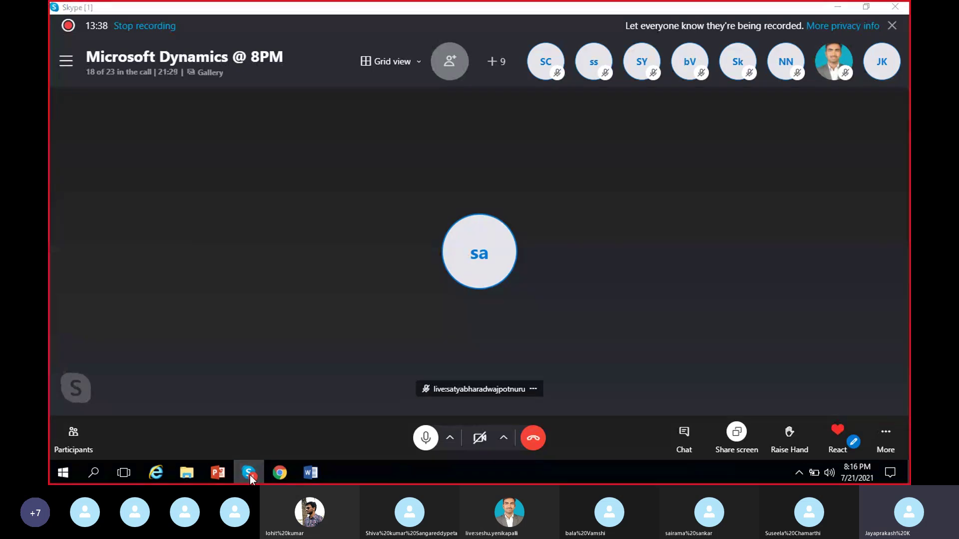
click(250, 473)
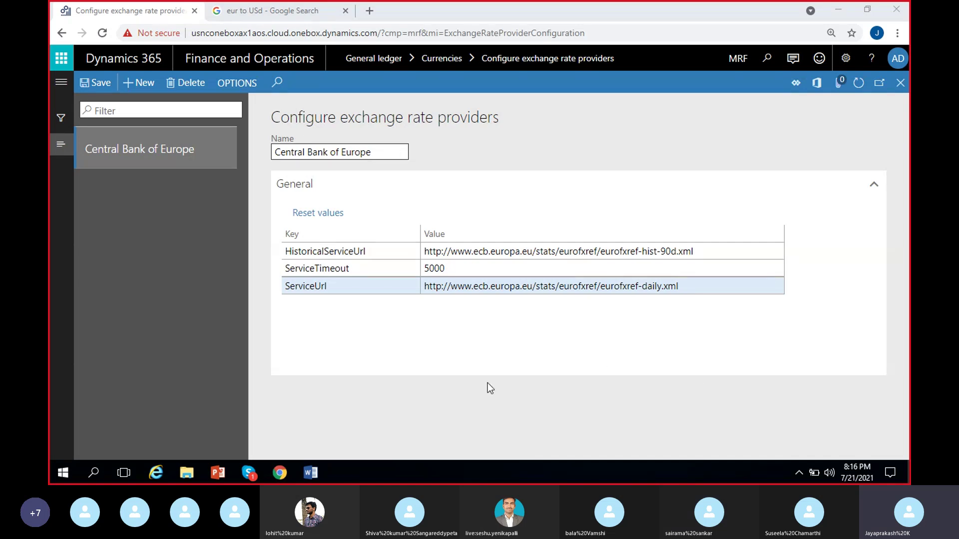
click(248, 473)
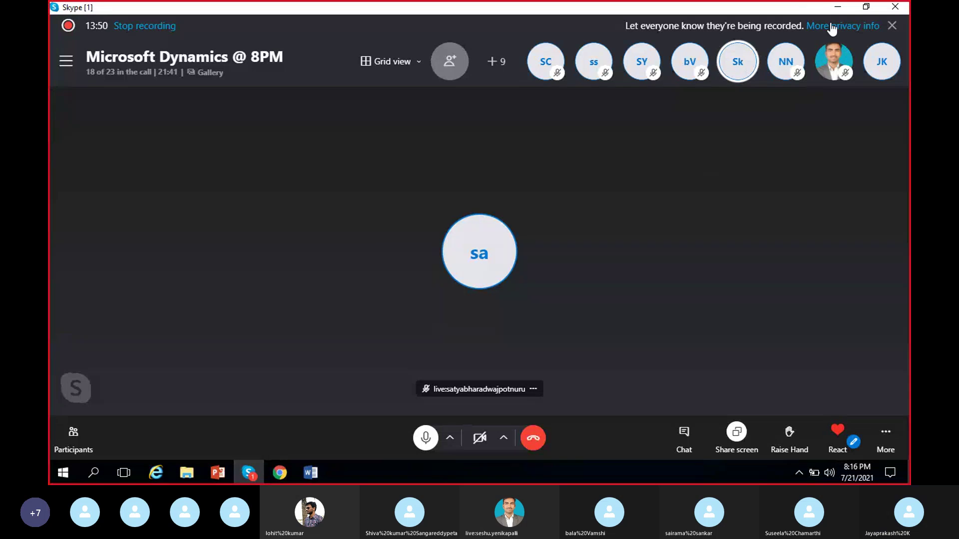
click(836, 8)
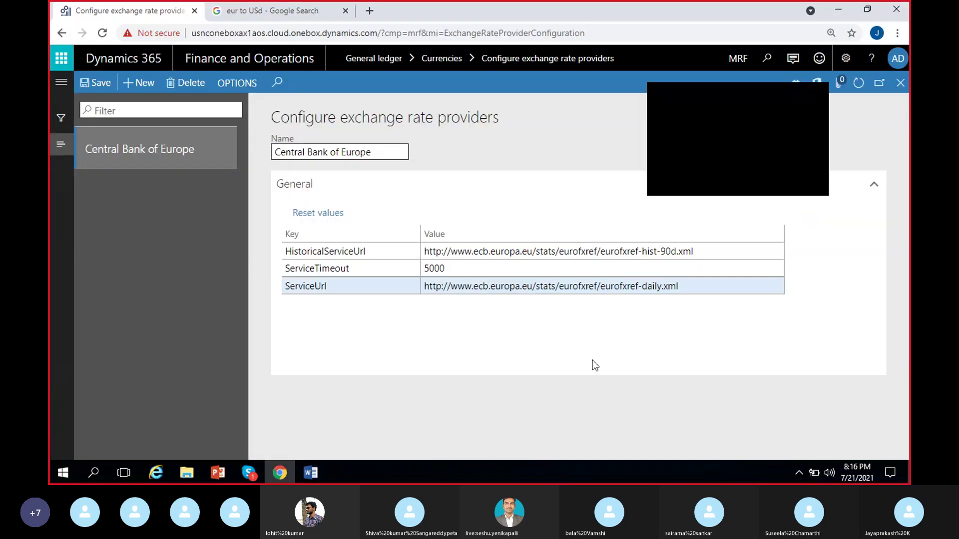
click(539, 343)
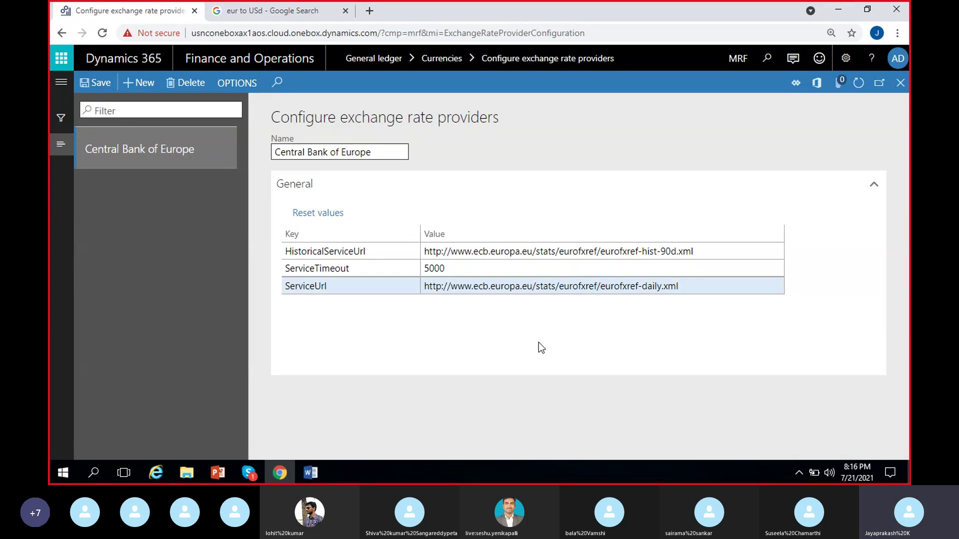
Review the provider's Name and ServiceUrl values on the exchange rate provider page
click(256, 12)
click(147, 11)
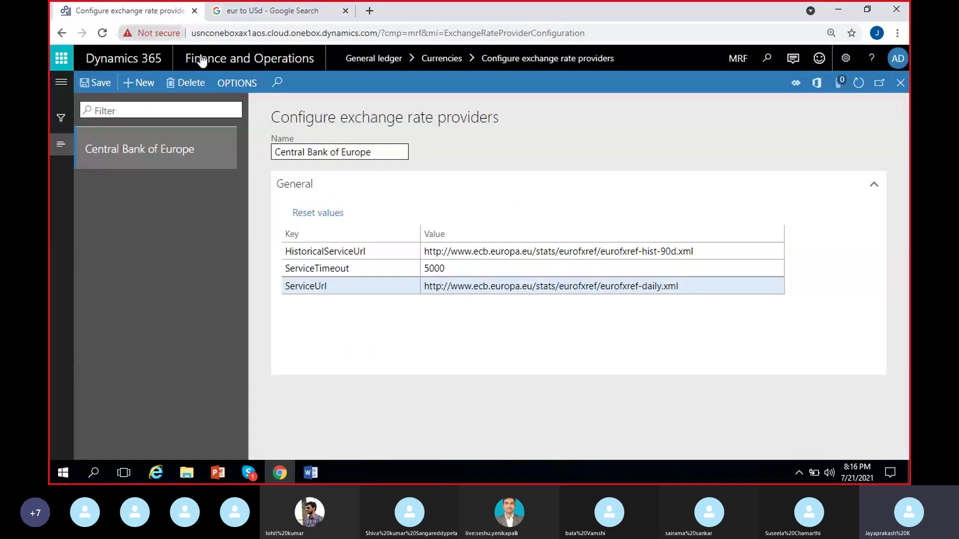
click(694, 285)
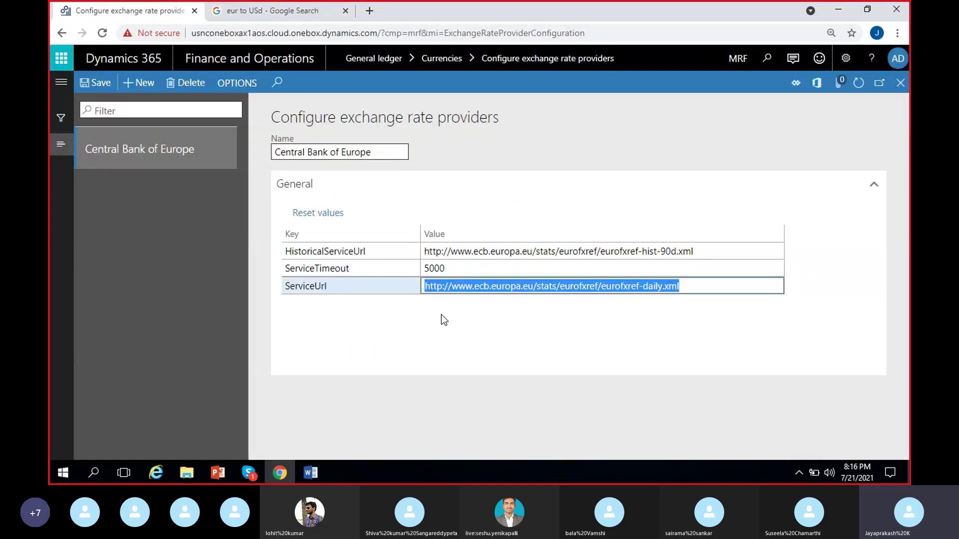
click(440, 340)
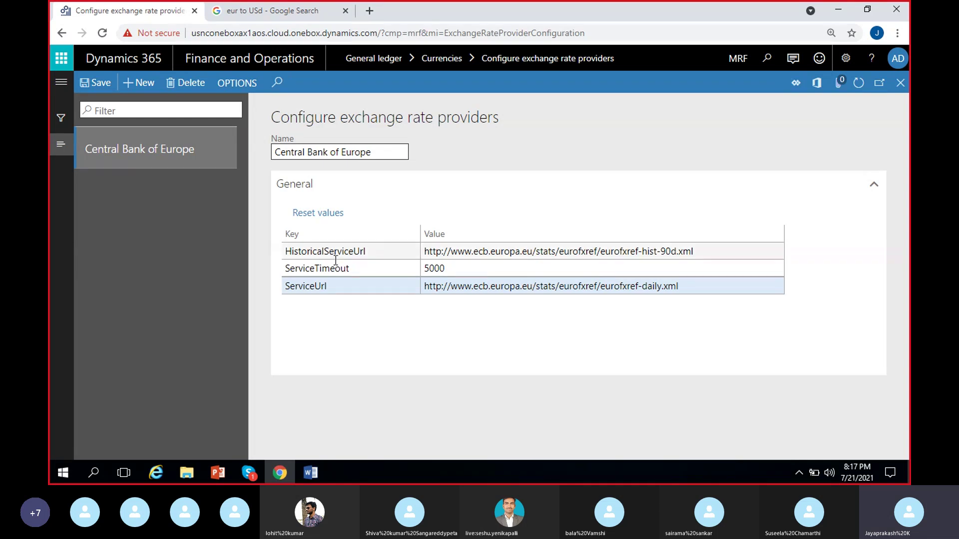
double_click(374, 152)
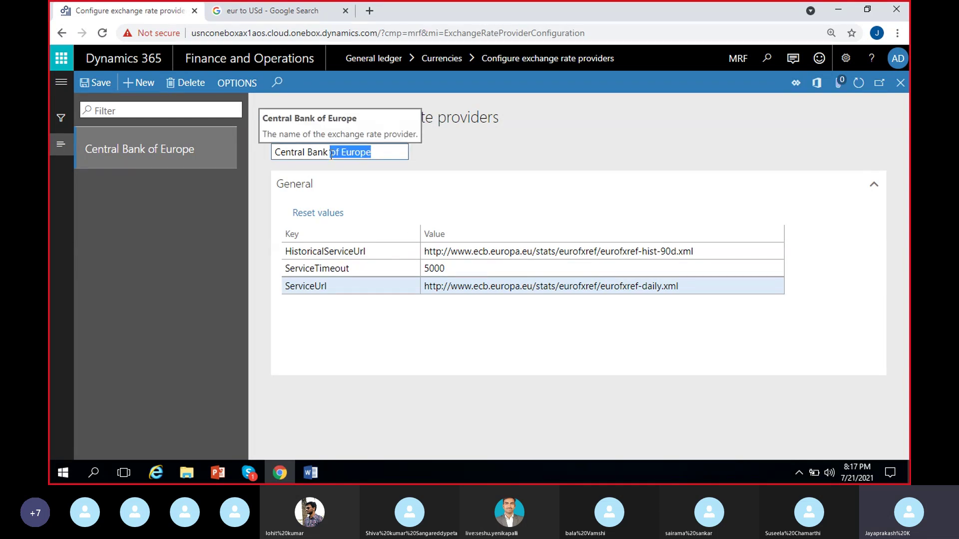
click(489, 154)
click(733, 286)
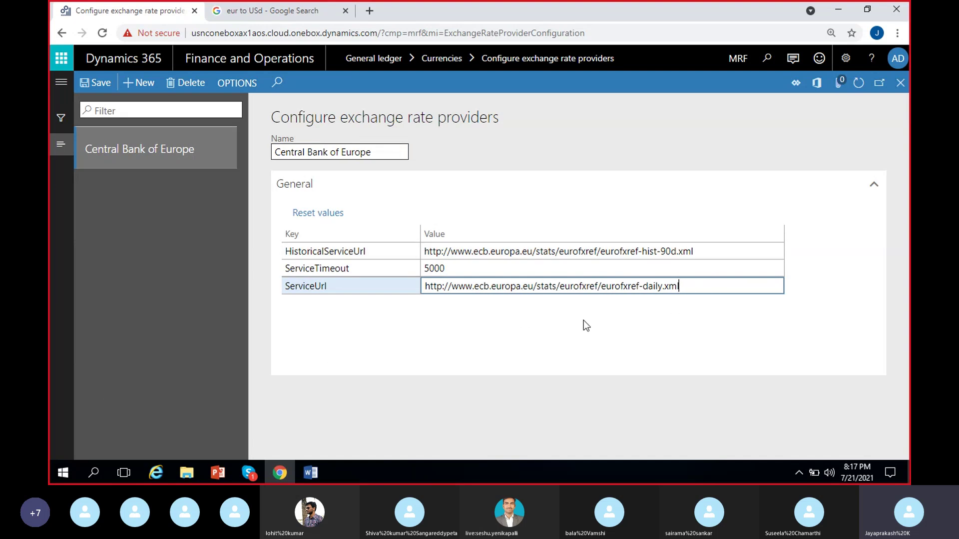
click(646, 313)
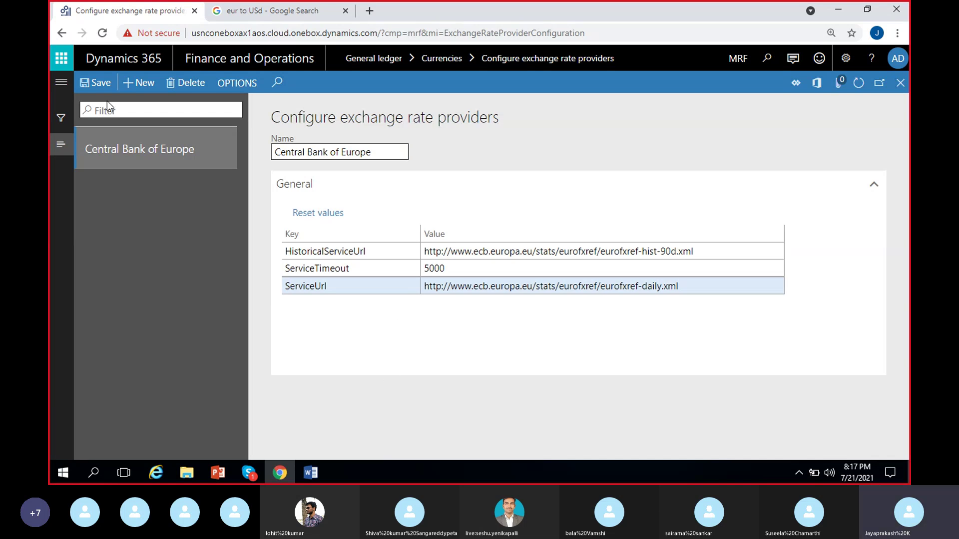
Save the provider configuration and open Import currency exchange rates from the General ledger currency functions
click(103, 89)
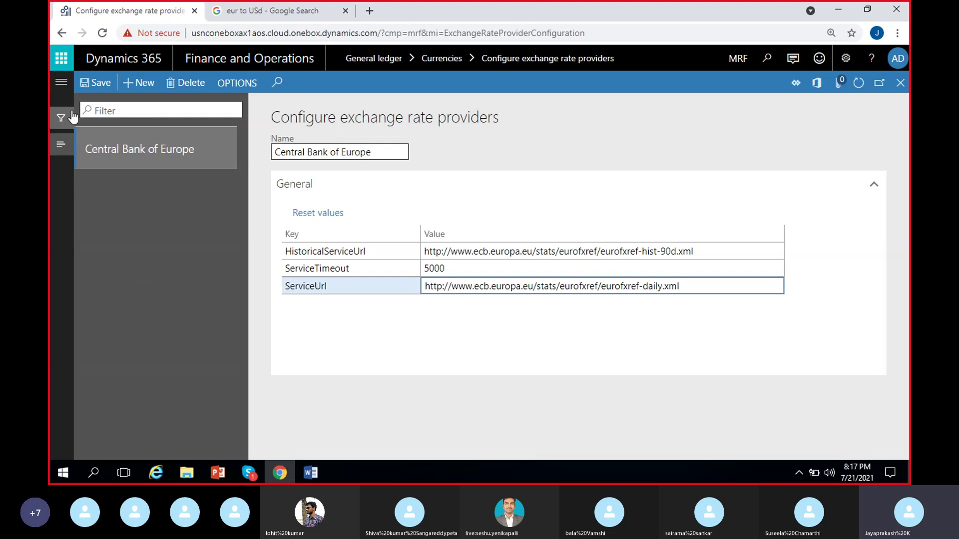
click(62, 83)
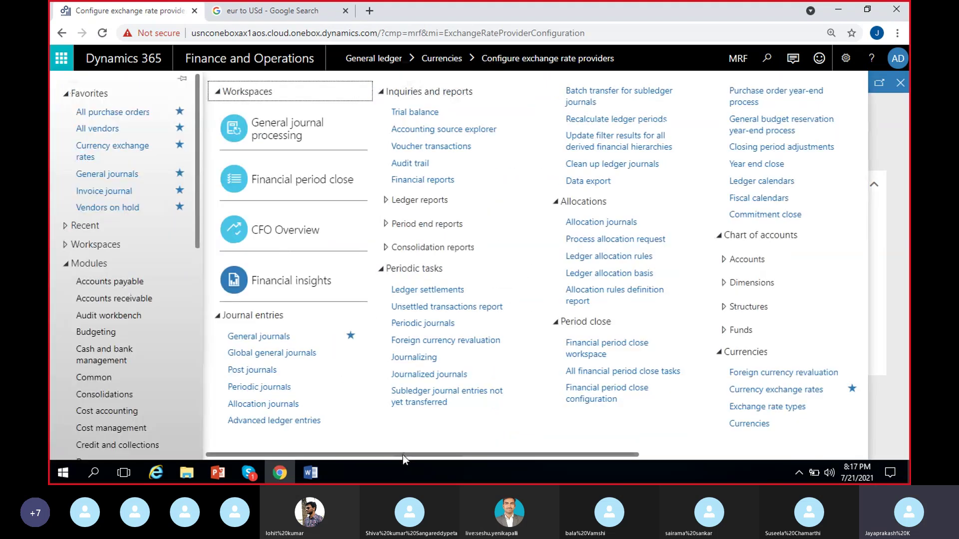
drag(402, 454, 548, 456)
scroll(127, 394, down, 4)
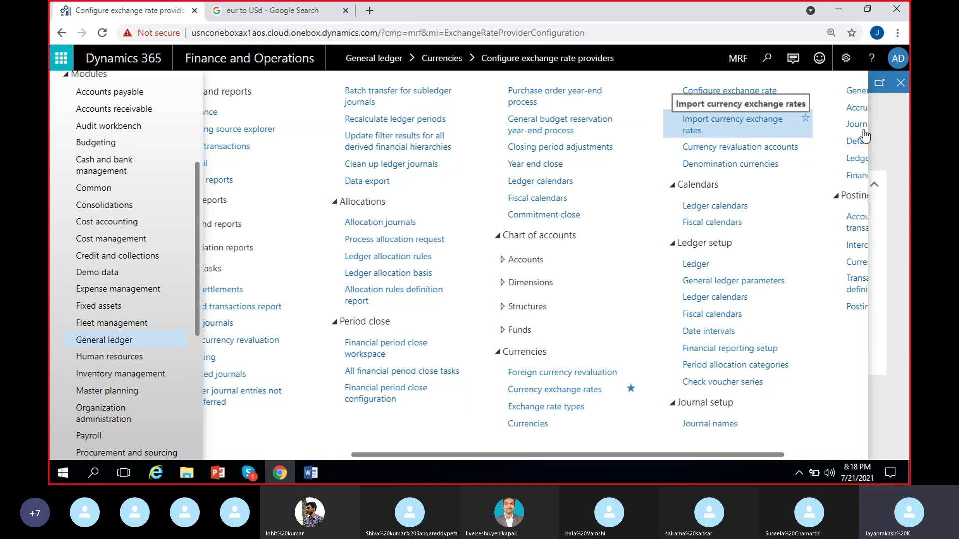
click(693, 131)
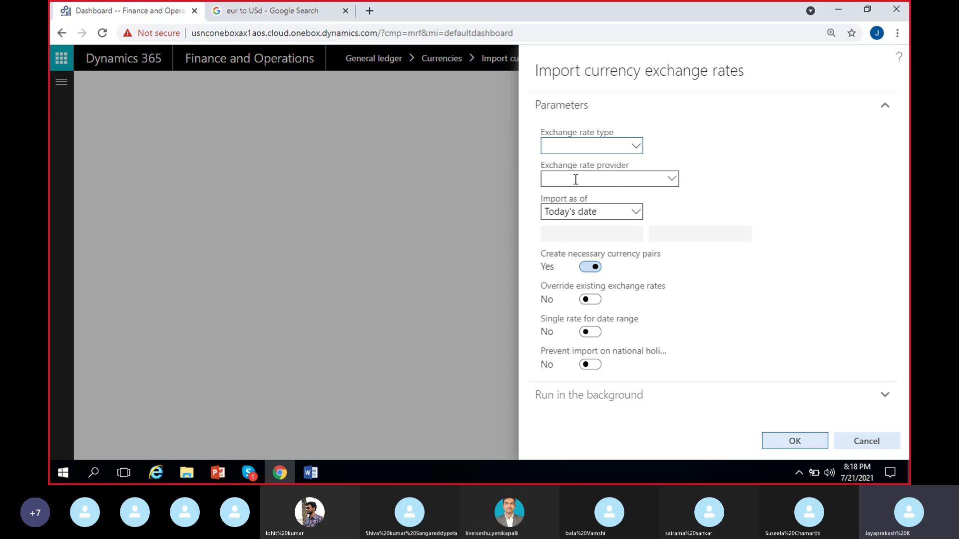
Set the import's exchange rate type to MRF and its exchange rate provider to Central Bank of Europe
click(636, 147)
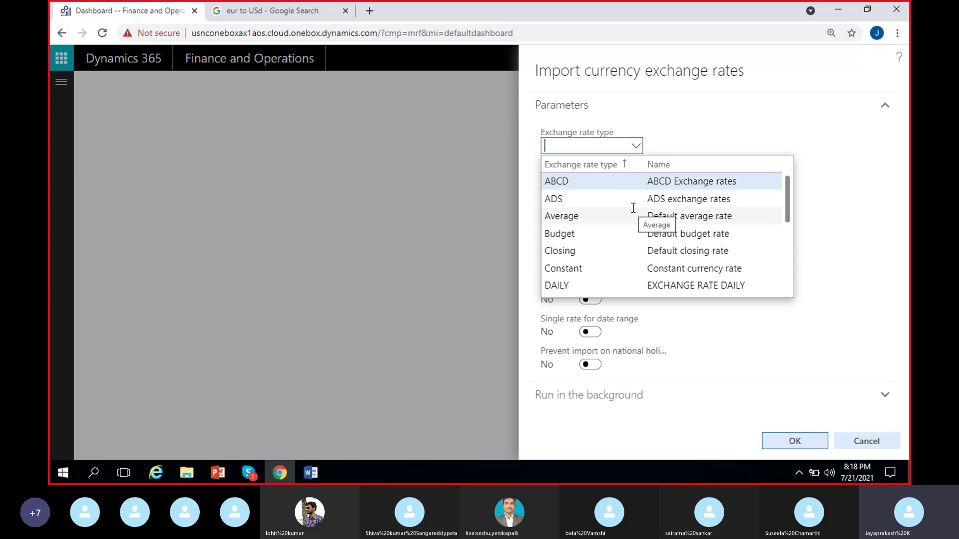
scroll(632, 208, down, 2)
scroll(632, 208, down, 2)
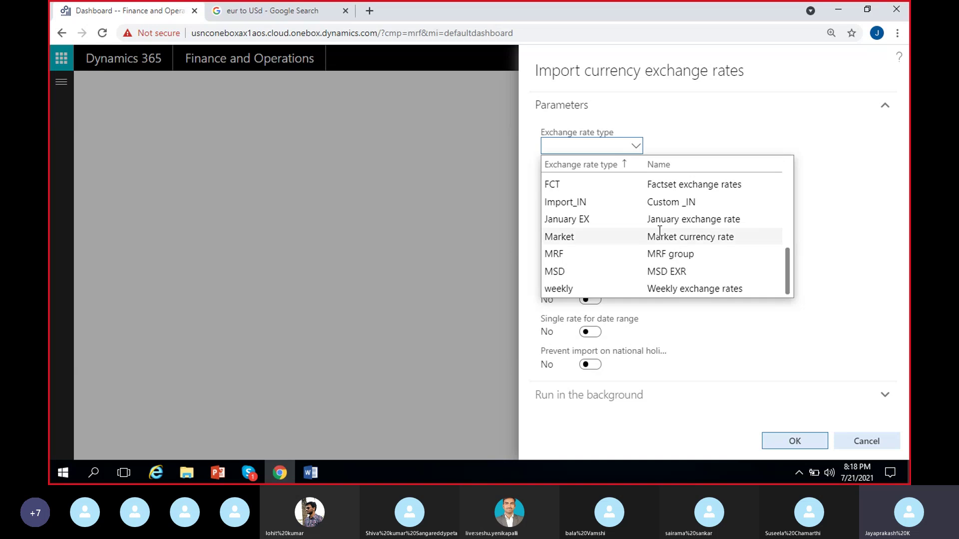
click(643, 254)
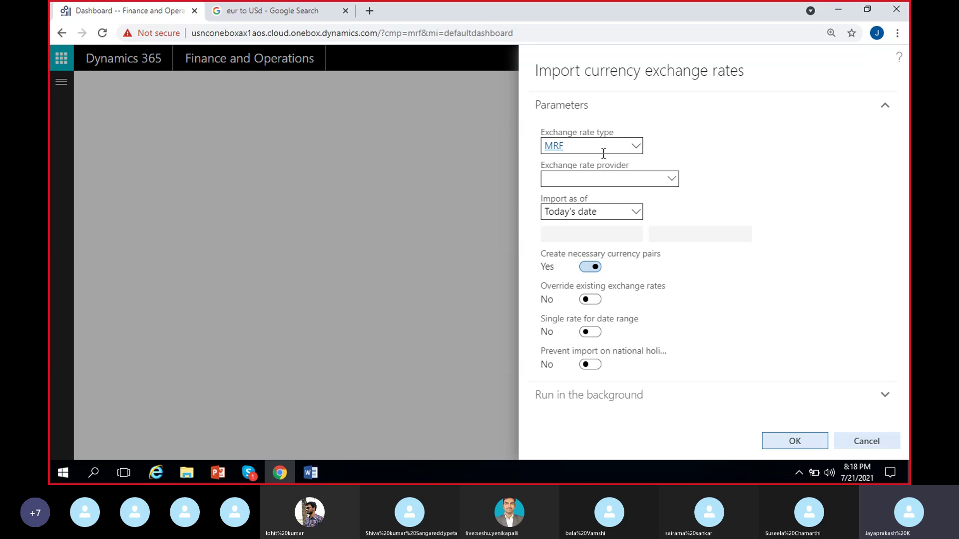
click(613, 176)
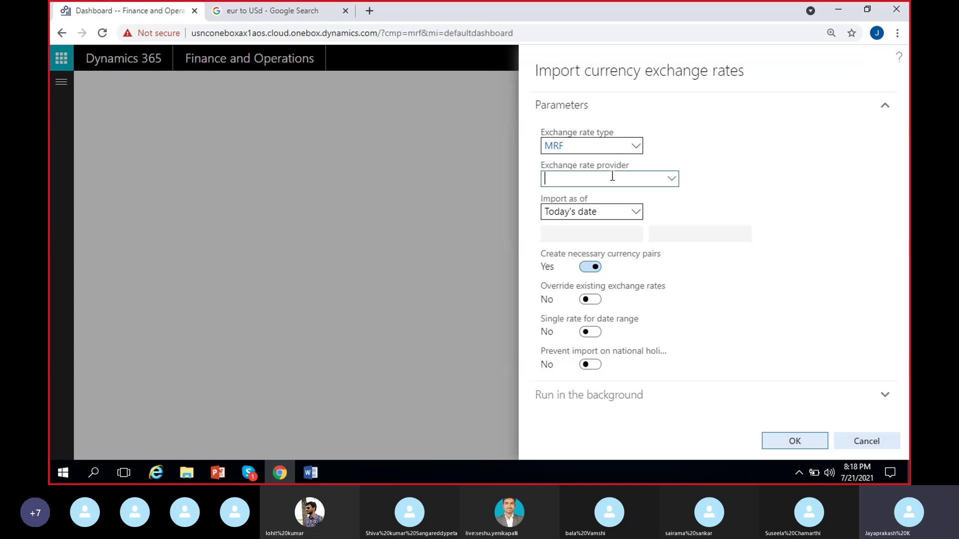
click(670, 179)
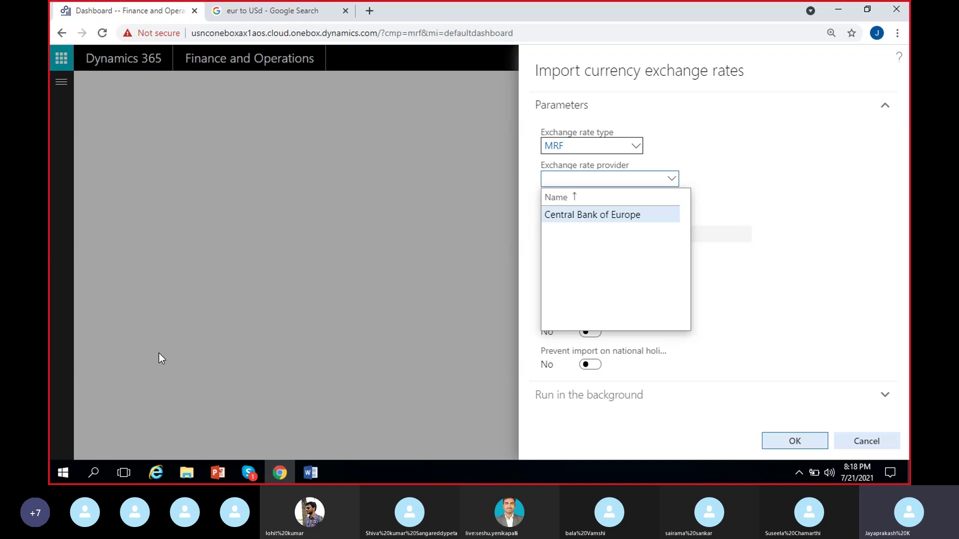
click(606, 214)
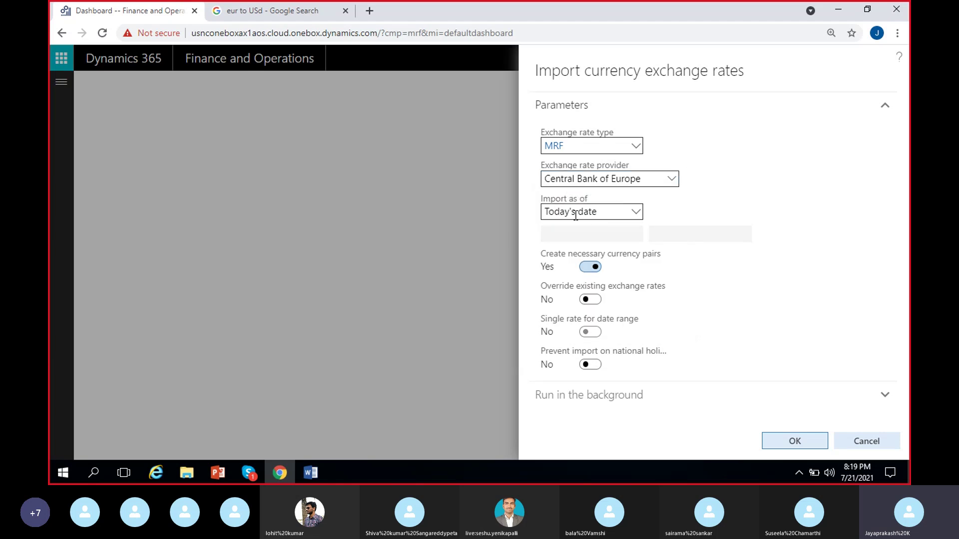
Check the Import as of choices and select Today's date
click(636, 212)
click(634, 228)
click(639, 212)
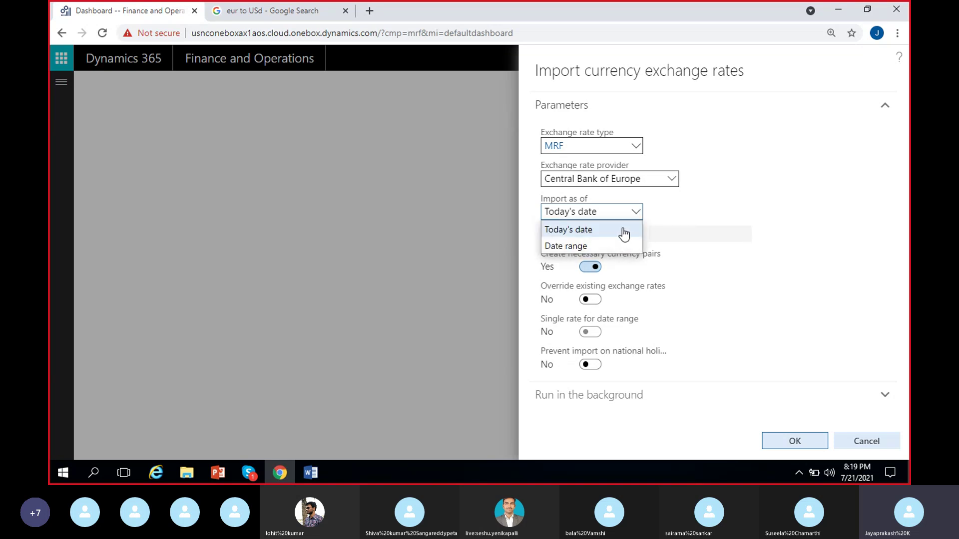
click(623, 230)
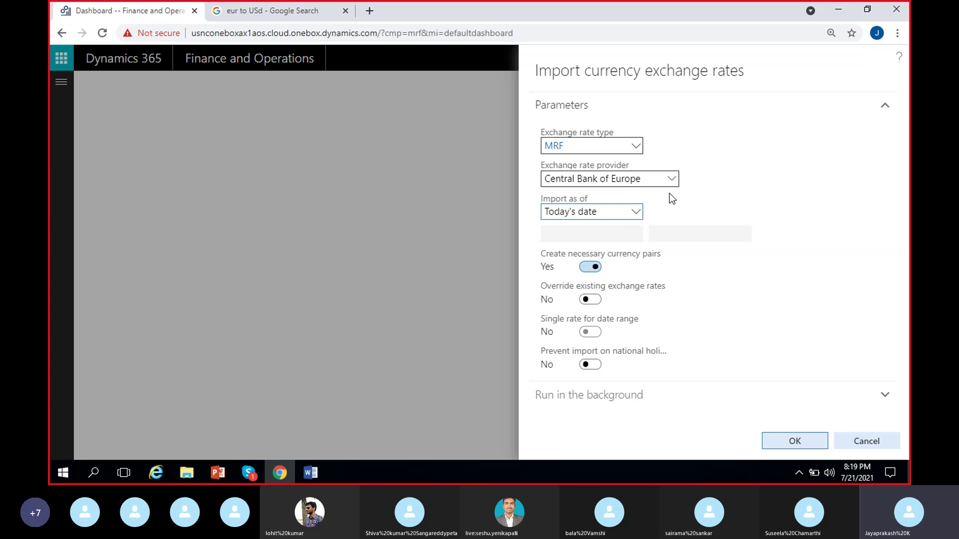
Set Import as of to Date range with 7/15/2021 as the start date
click(636, 213)
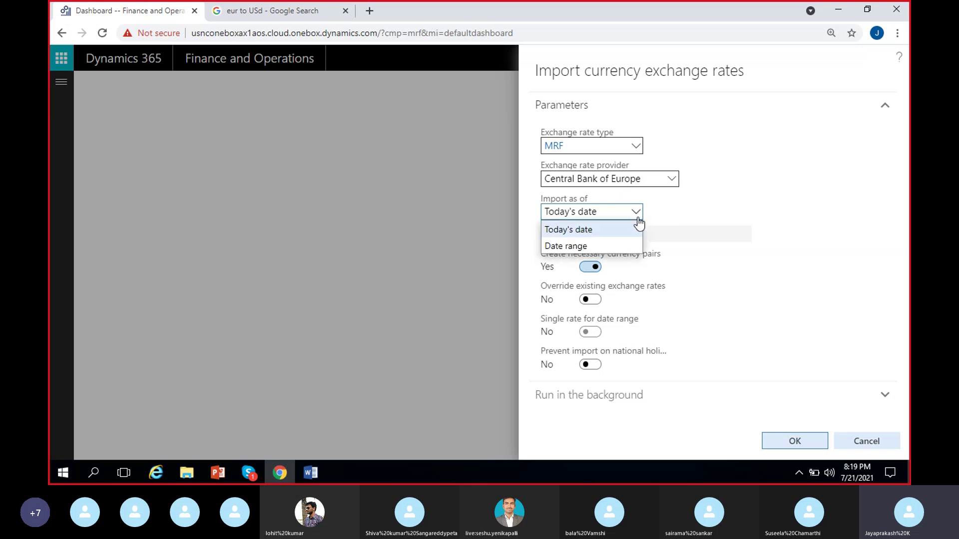
click(590, 249)
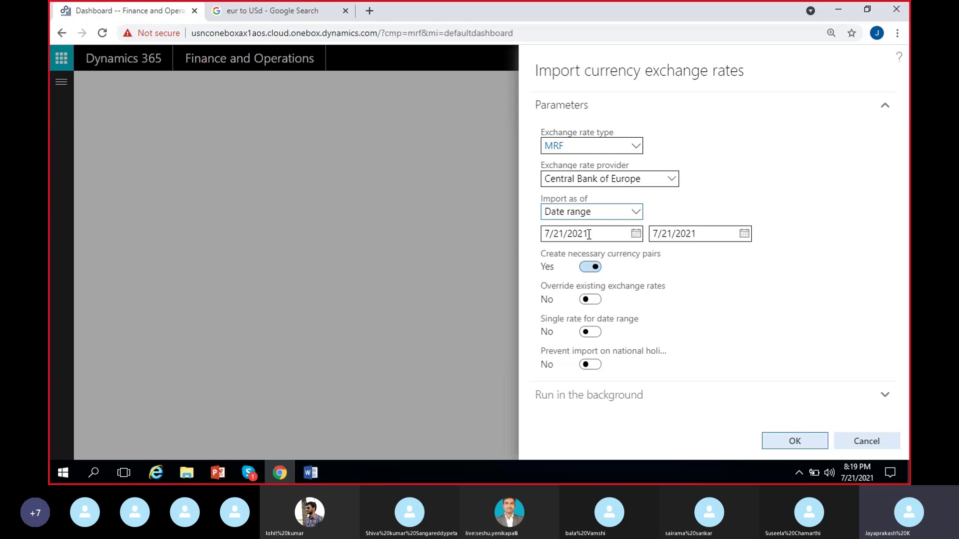
click(635, 235)
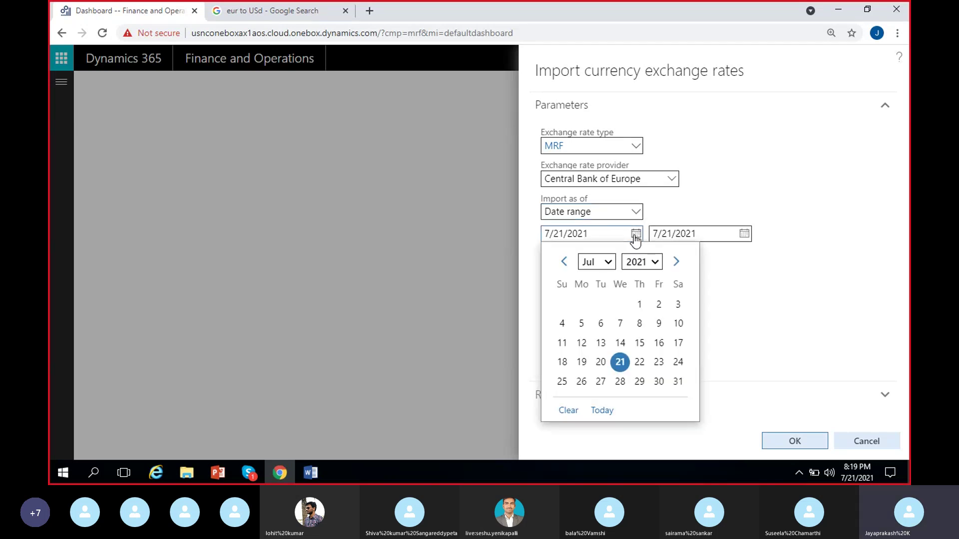
click(639, 343)
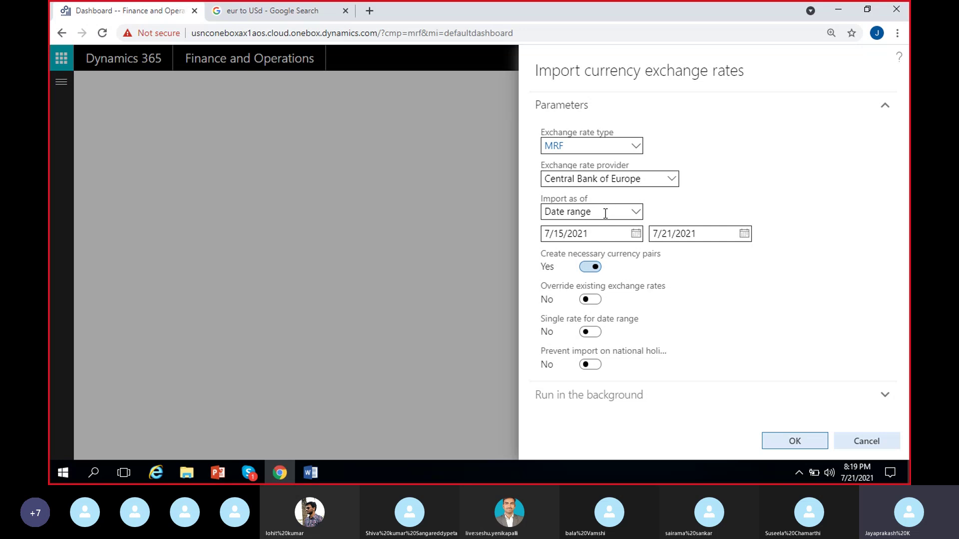
Change Import as of from Date range back to Today's date
click(635, 212)
click(717, 196)
click(635, 211)
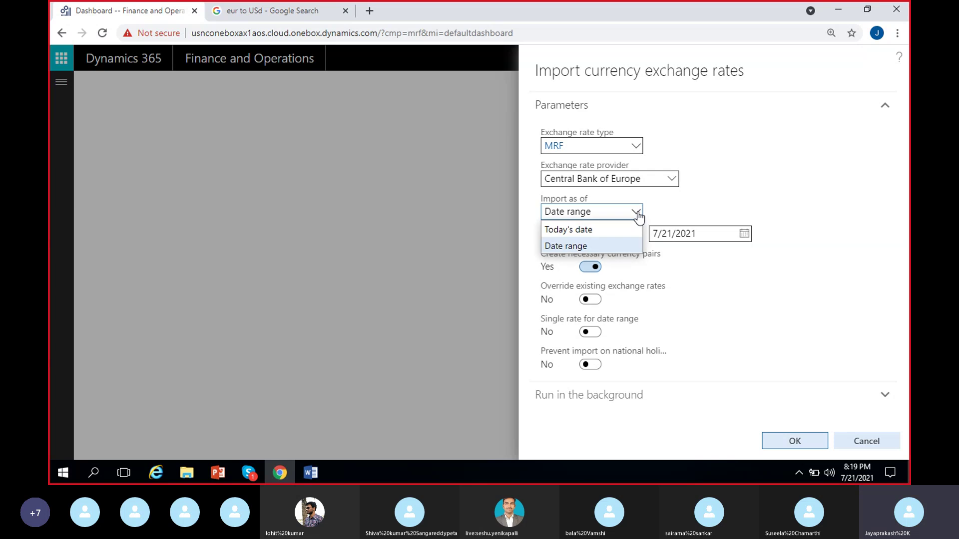
click(588, 231)
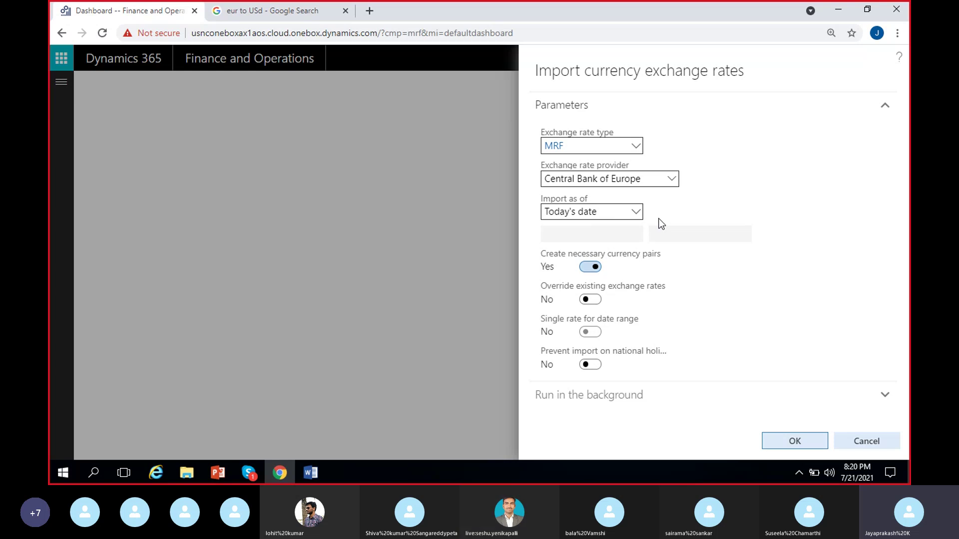
Switch Import as of to Date range again, review its choices and reselect Today's date
click(635, 219)
click(601, 243)
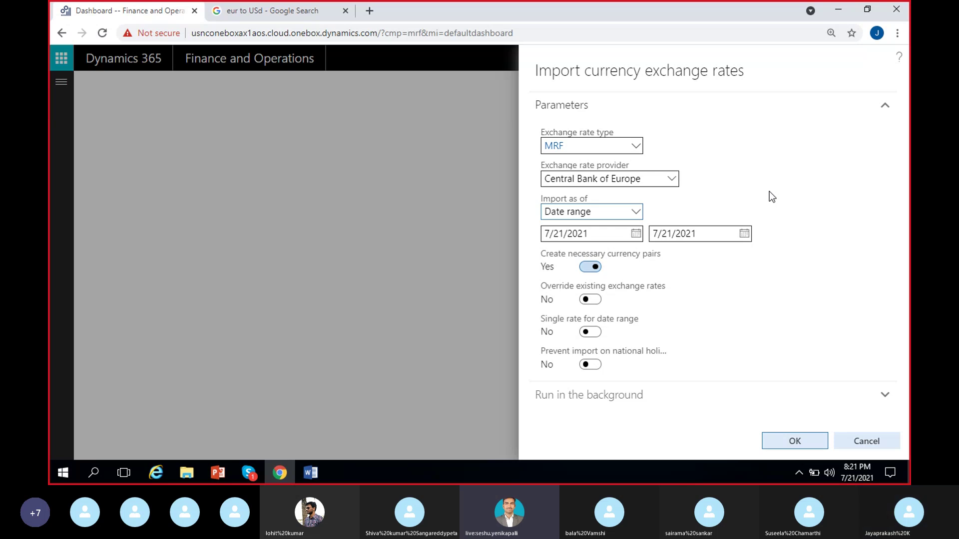
click(636, 218)
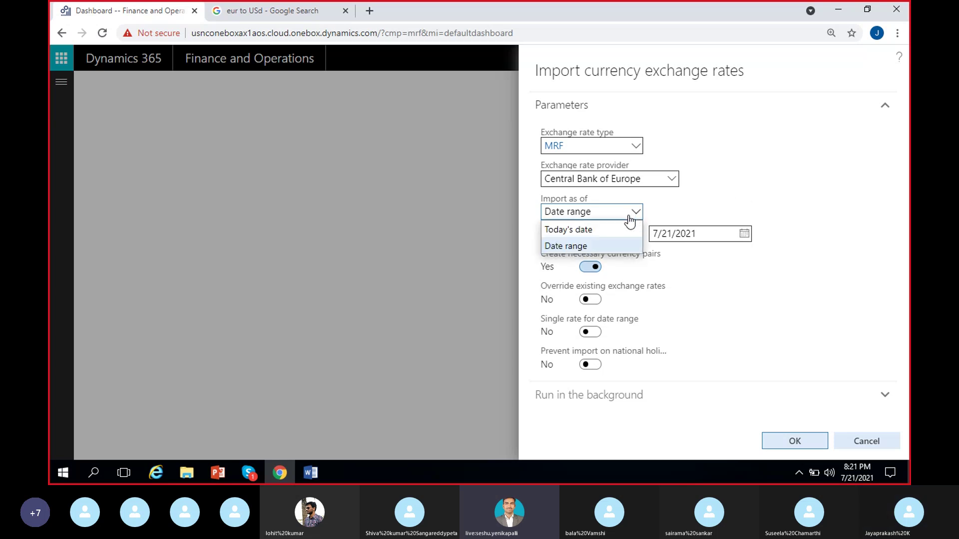
click(723, 205)
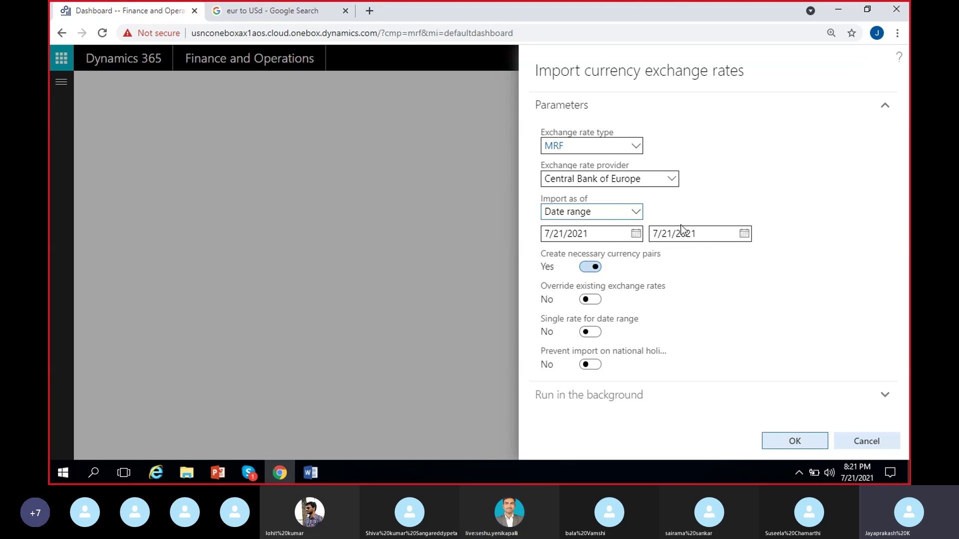
click(640, 213)
click(595, 229)
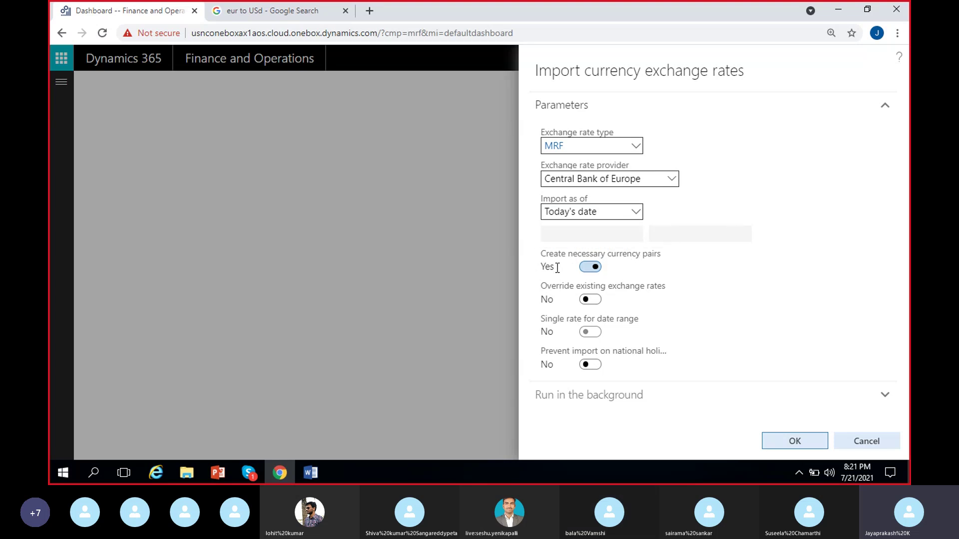
Turn Create necessary currency pairs off and back on
click(583, 271)
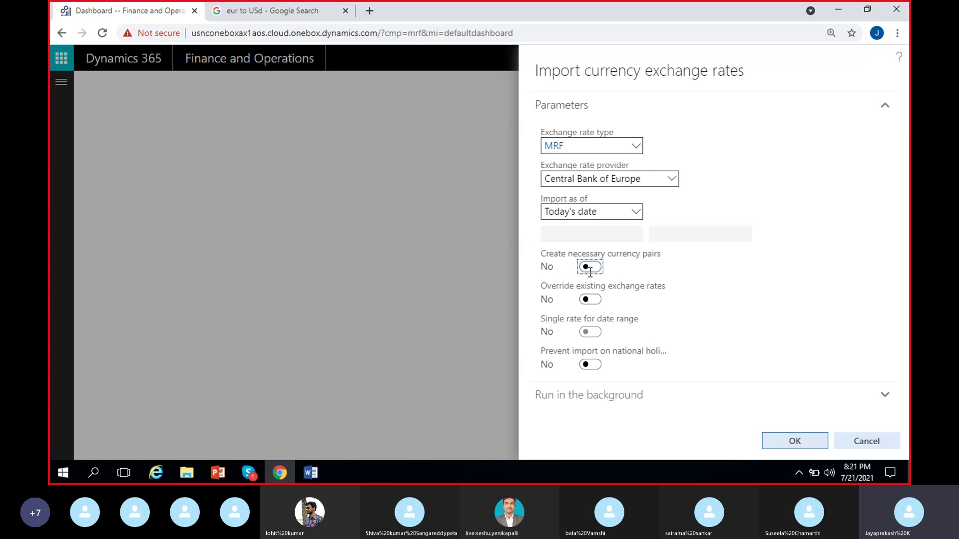
click(588, 270)
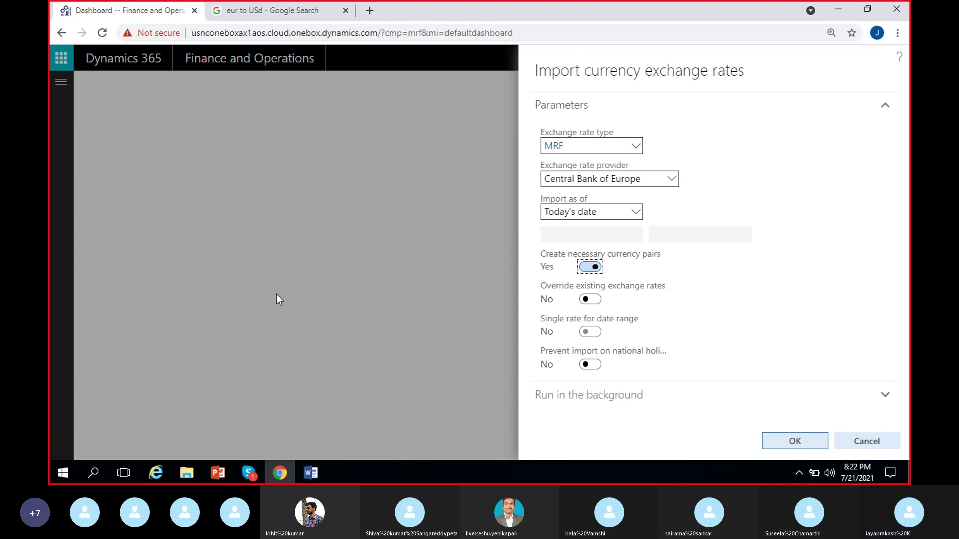
Open the MRF exchange rate type, review its currency pairs and exchange rates, and return to the import parameters
click(554, 146)
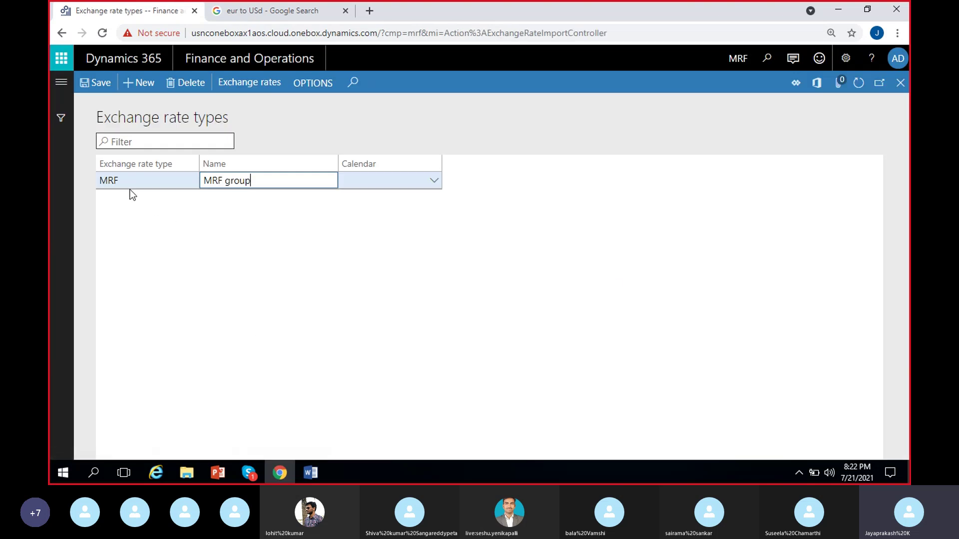
click(240, 86)
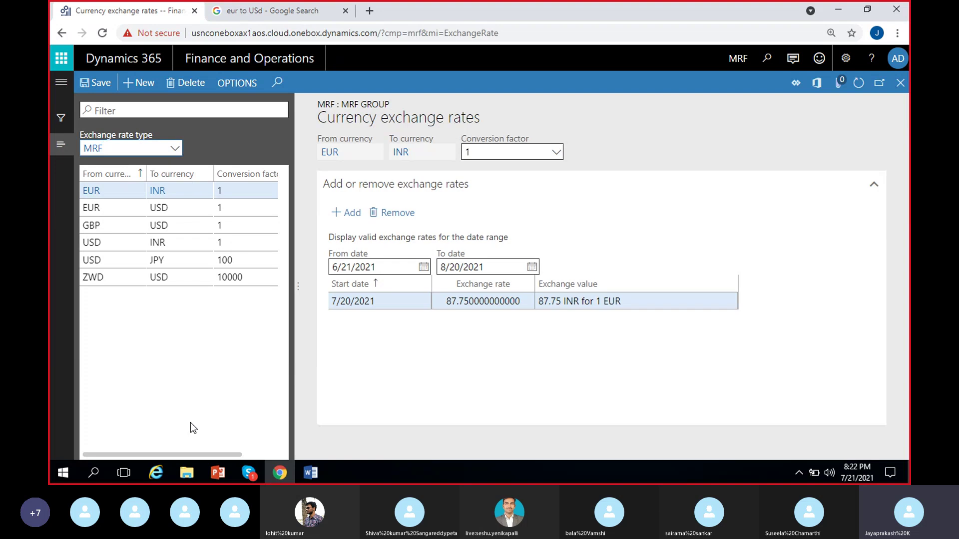
click(900, 83)
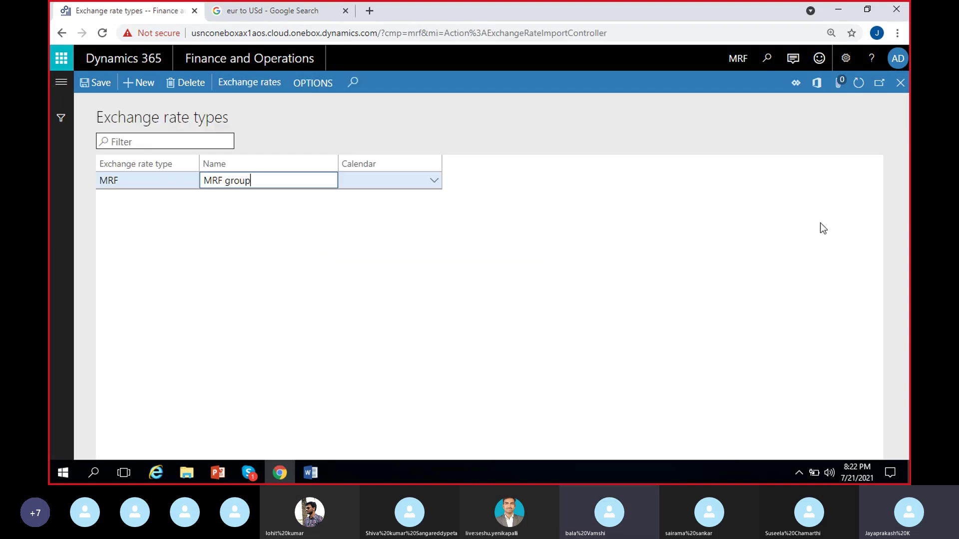
click(897, 93)
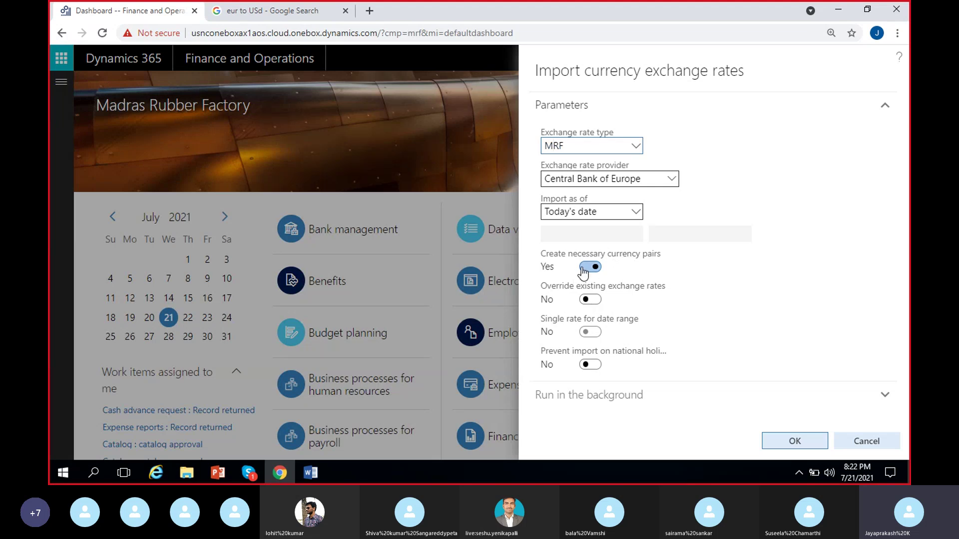
Toggle Create necessary currency pairs off and on, and Override existing exchange rates on and off
click(588, 268)
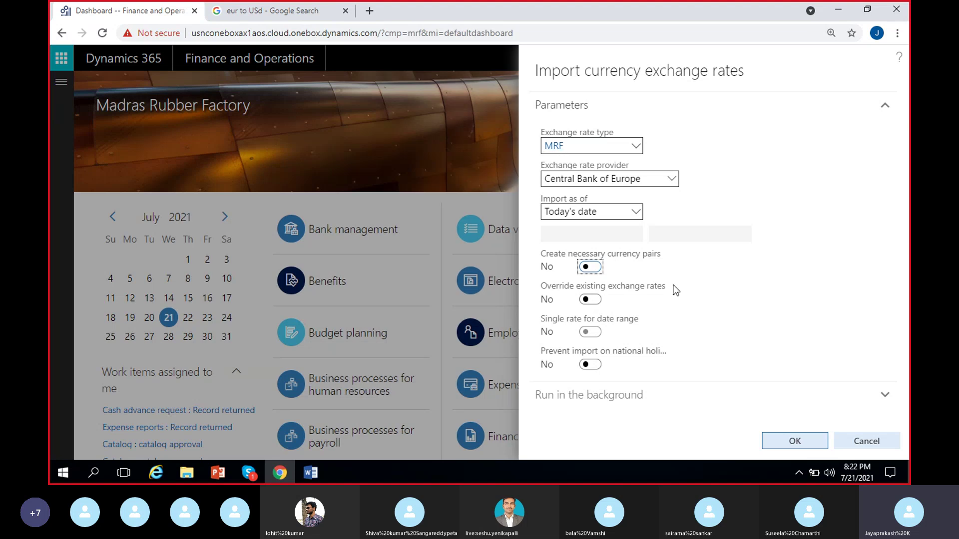
click(589, 269)
click(595, 300)
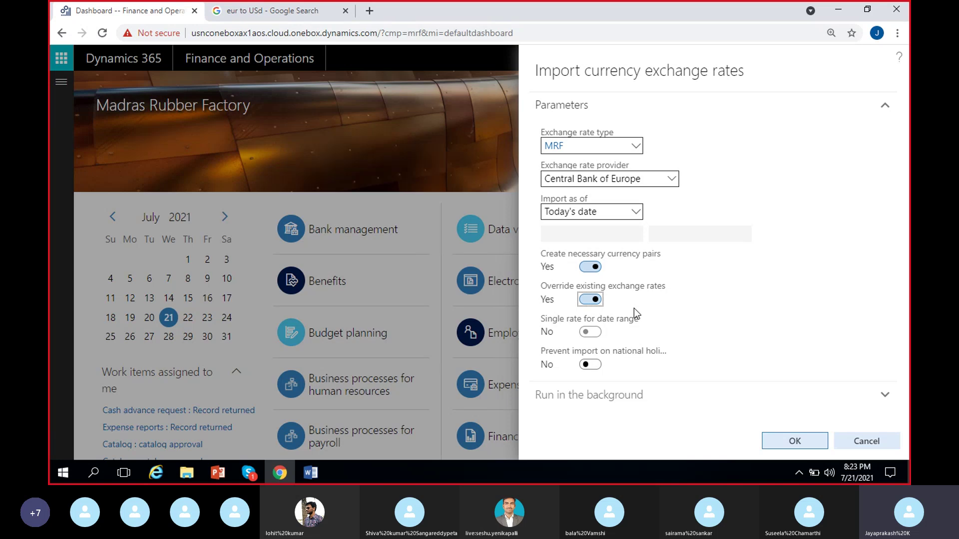
click(591, 300)
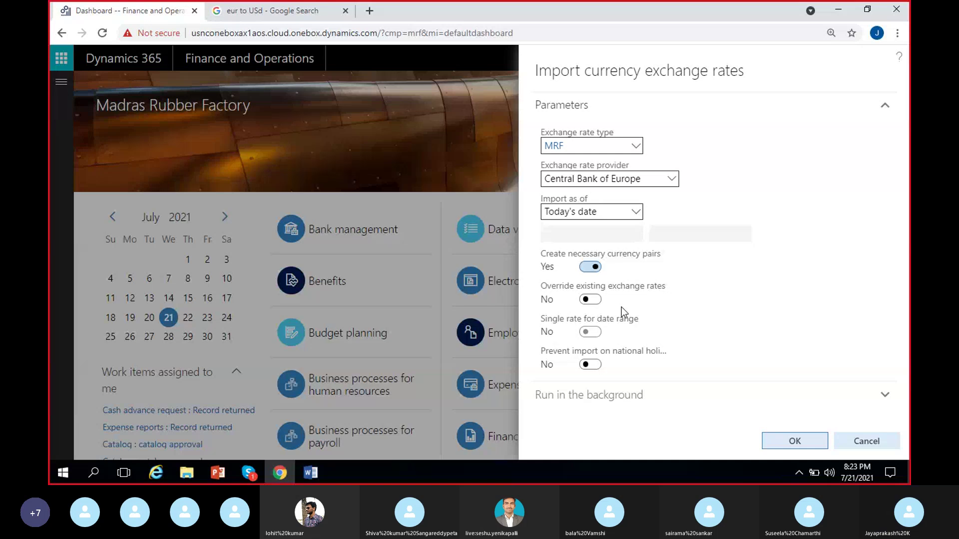
Try Single rate for date range, set Import as of to Date range, and toggle the single rate option on and off
click(586, 332)
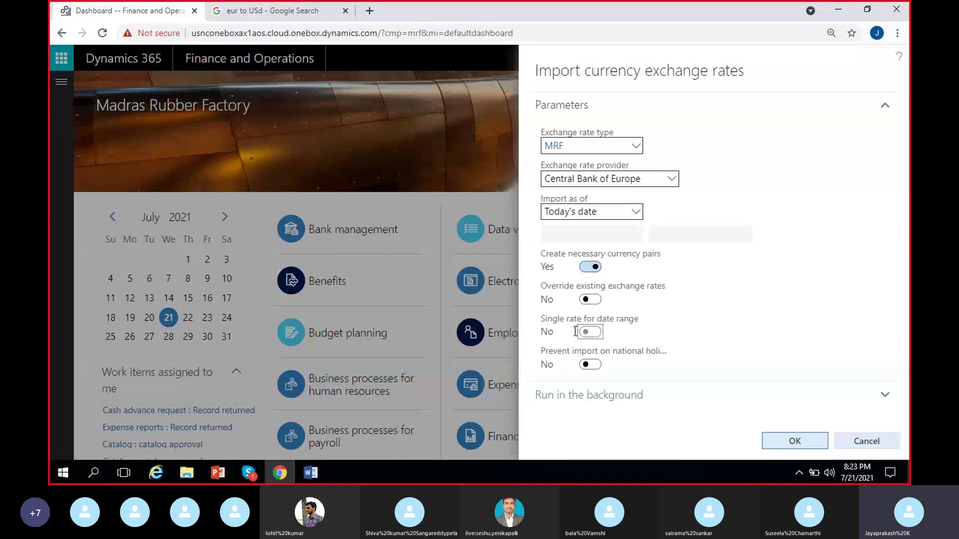
click(589, 332)
click(616, 335)
click(636, 215)
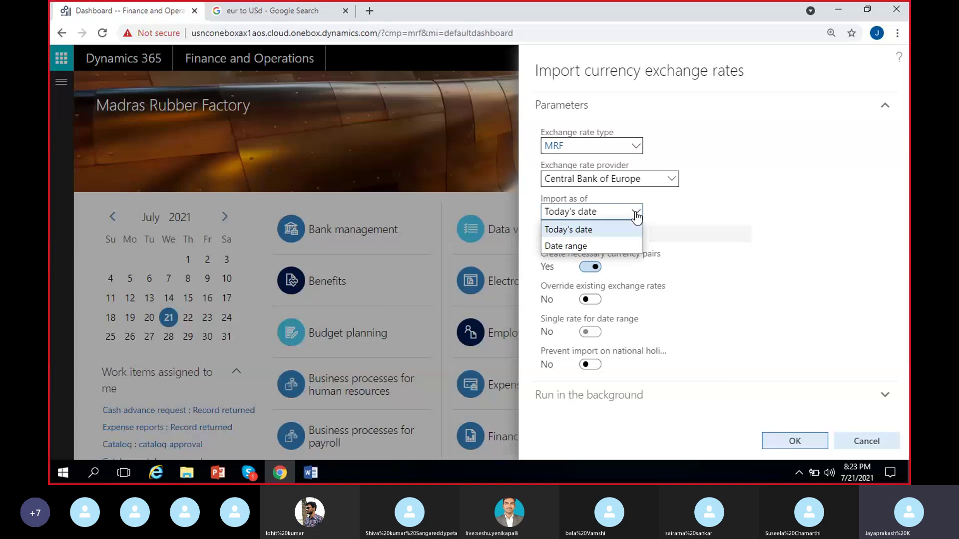
click(579, 247)
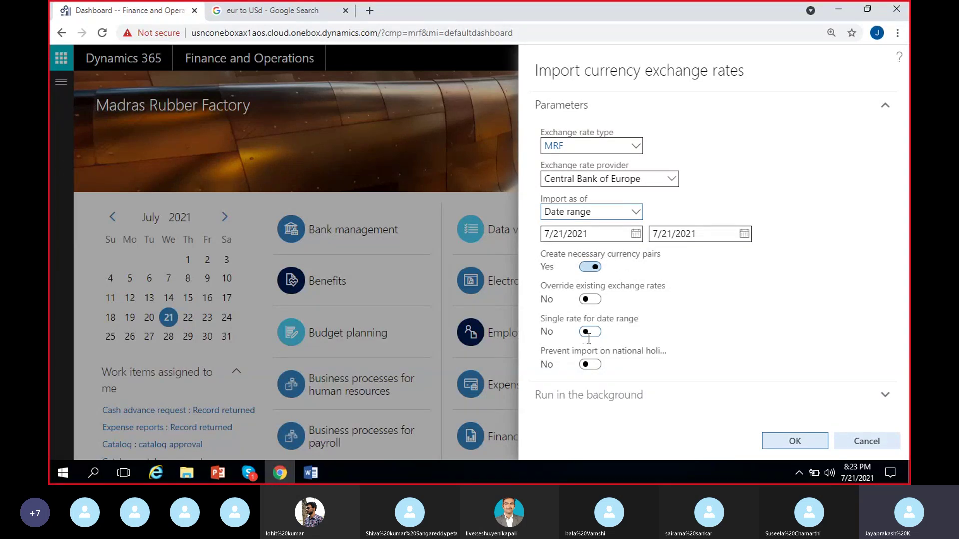
click(594, 334)
click(590, 334)
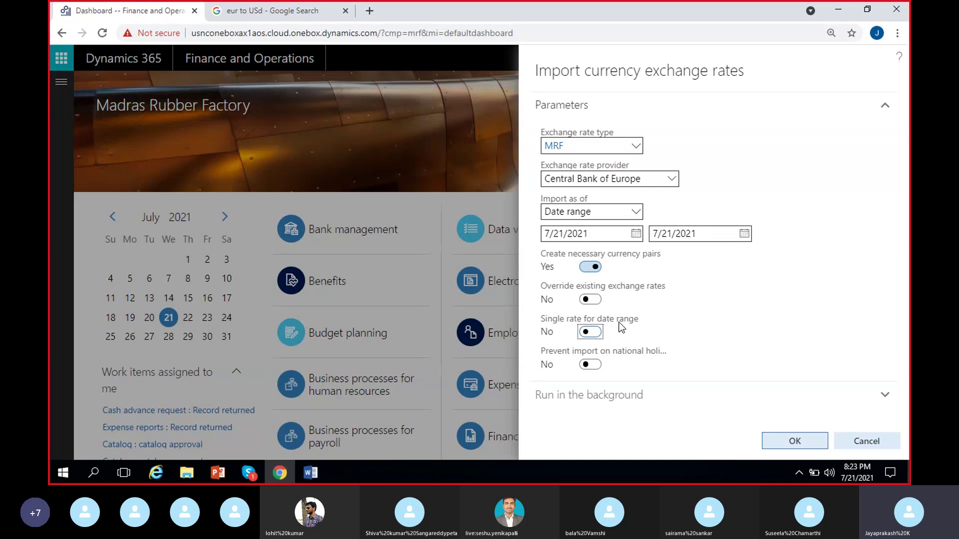
Set the date range's start date to 7/15/2021 and toggle Single rate for date range on and off
click(635, 233)
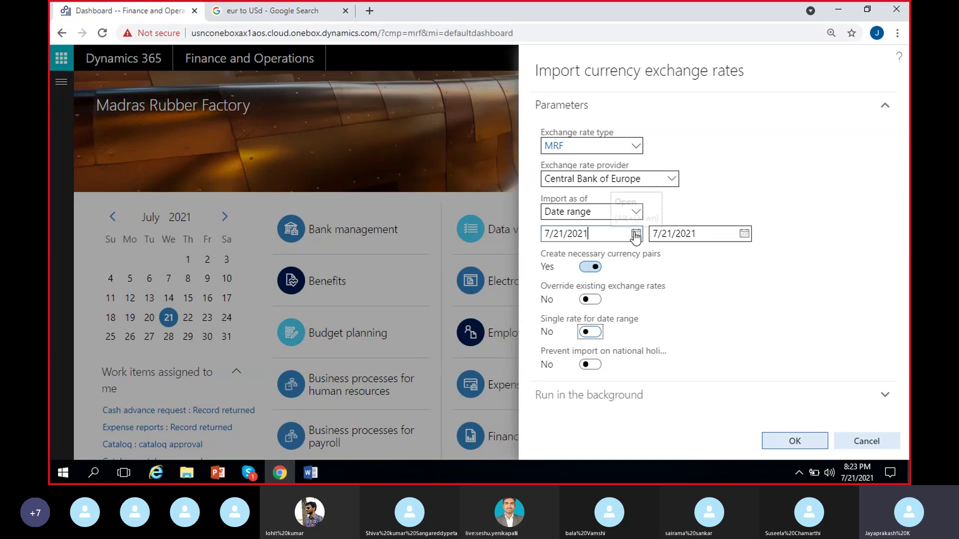
click(639, 342)
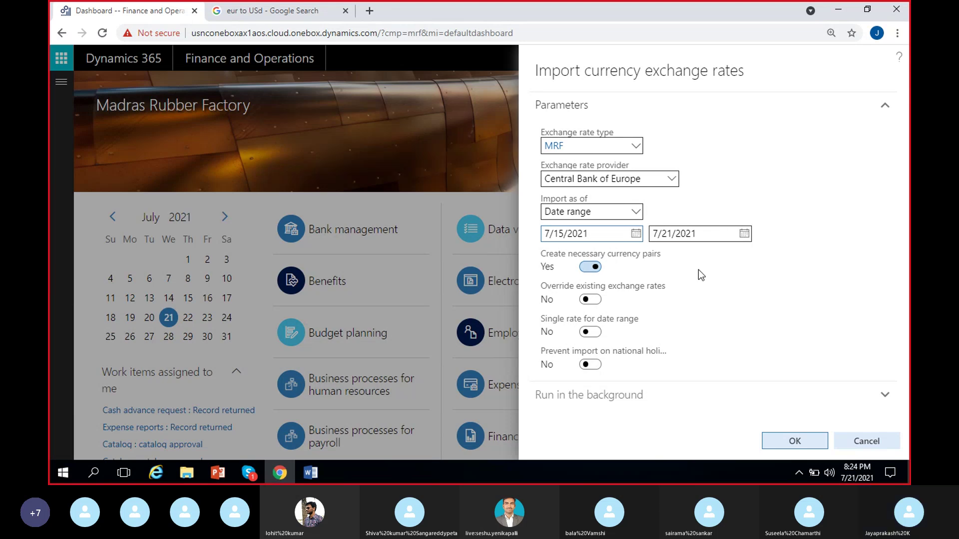
click(592, 333)
click(592, 332)
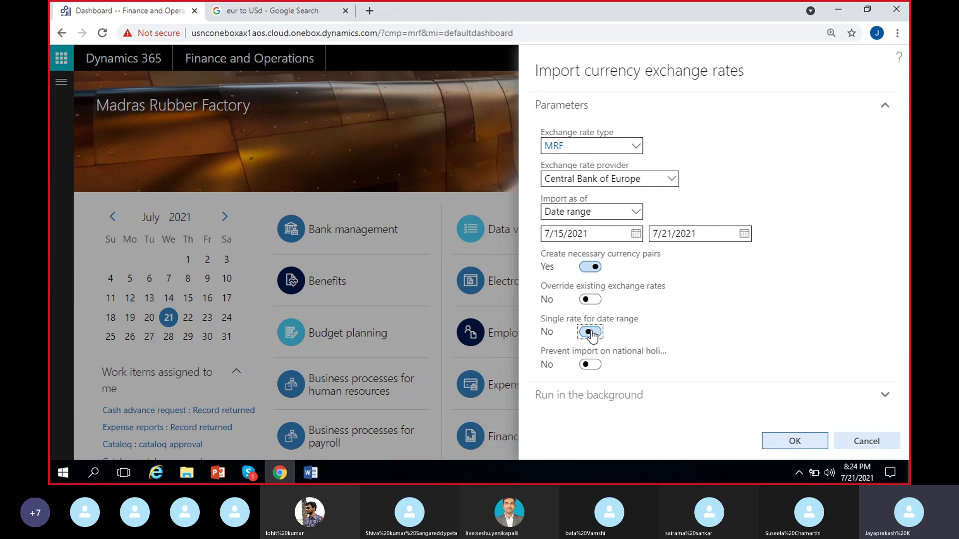
Set Import as of to Today's date and turn on the option that prevents import on national holidays
click(639, 214)
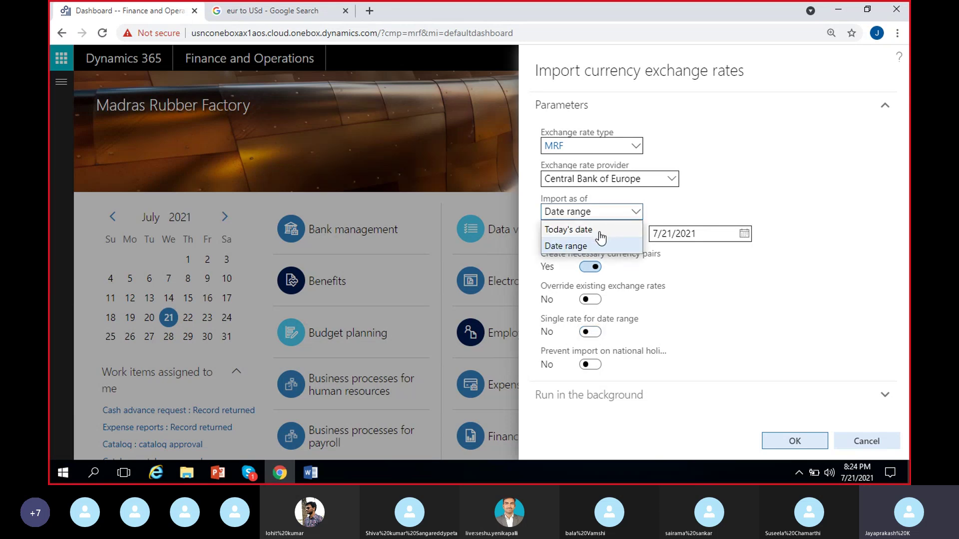
click(604, 231)
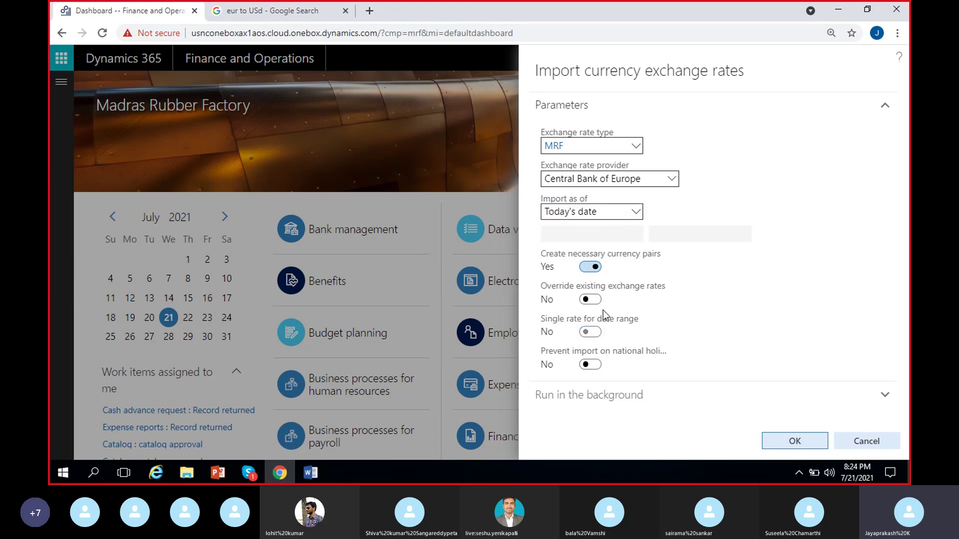
click(591, 332)
click(605, 332)
click(590, 365)
click(592, 370)
click(589, 363)
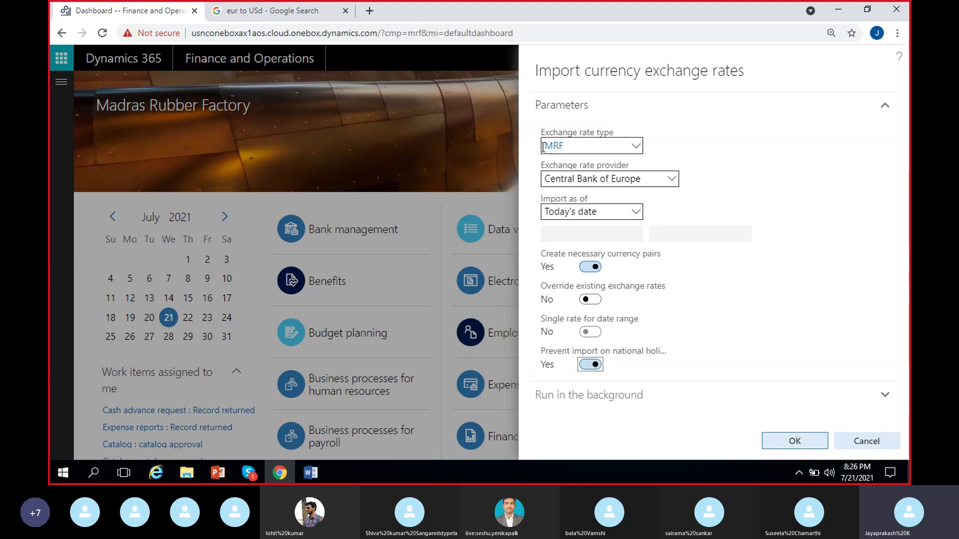
Open the details of the MRF exchange rate type from the import parameters
click(559, 145)
click(561, 145)
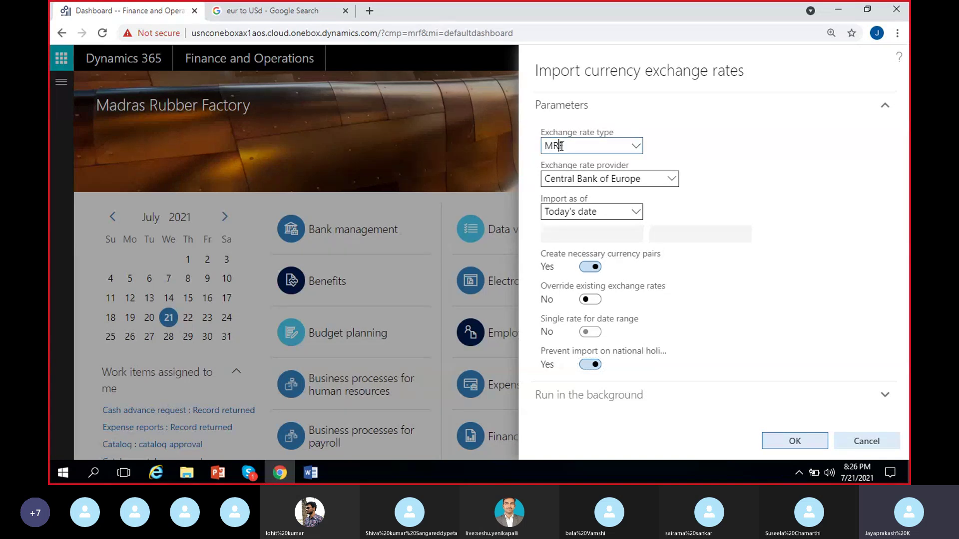
right_click(634, 148)
mouse_move(645, 162)
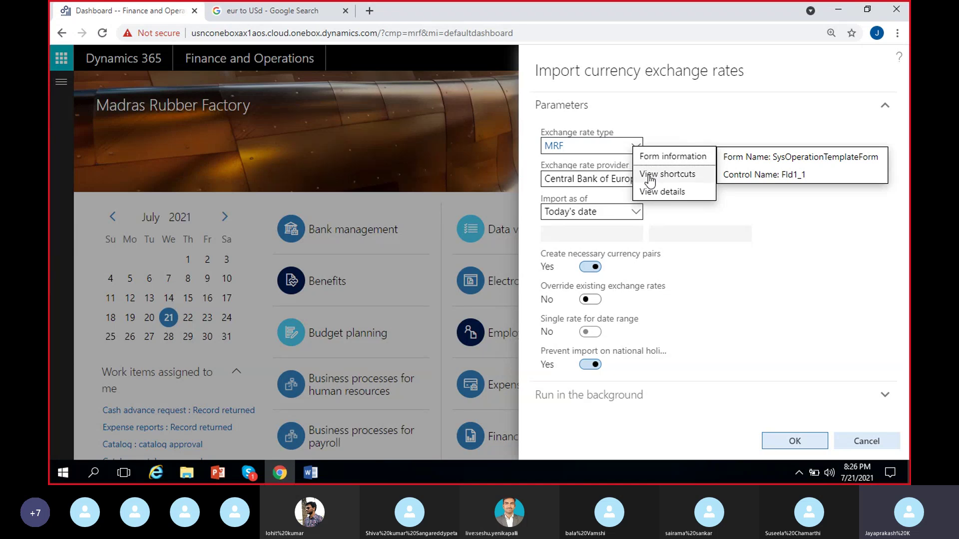
click(657, 141)
right_click(637, 149)
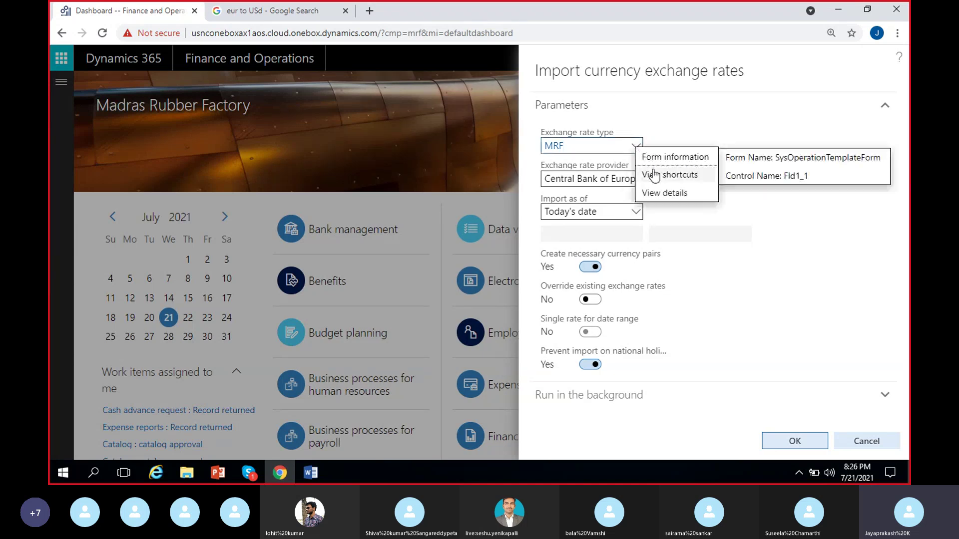
click(672, 194)
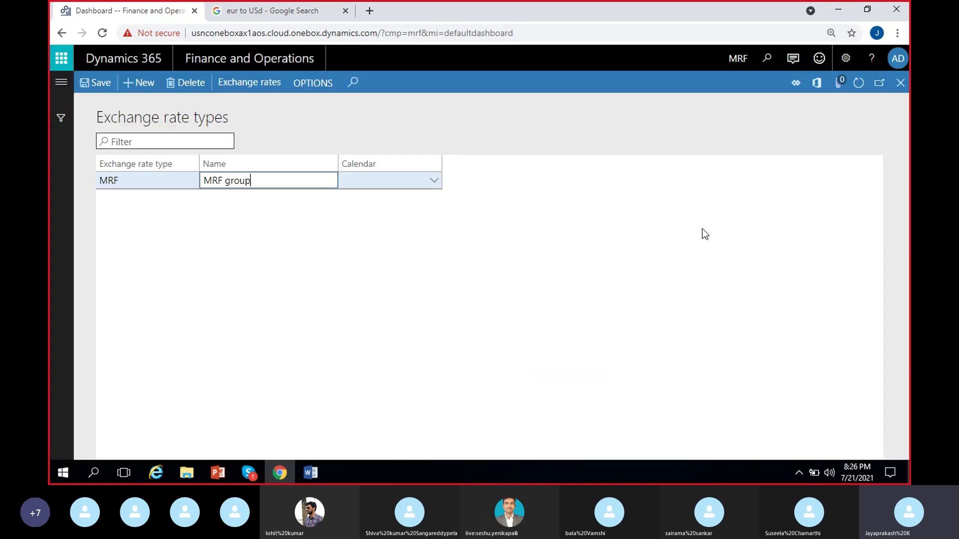
Review the MRF type's currency pairs and exchange rates, glance at the Google rate search, and return to the import parameters
click(109, 181)
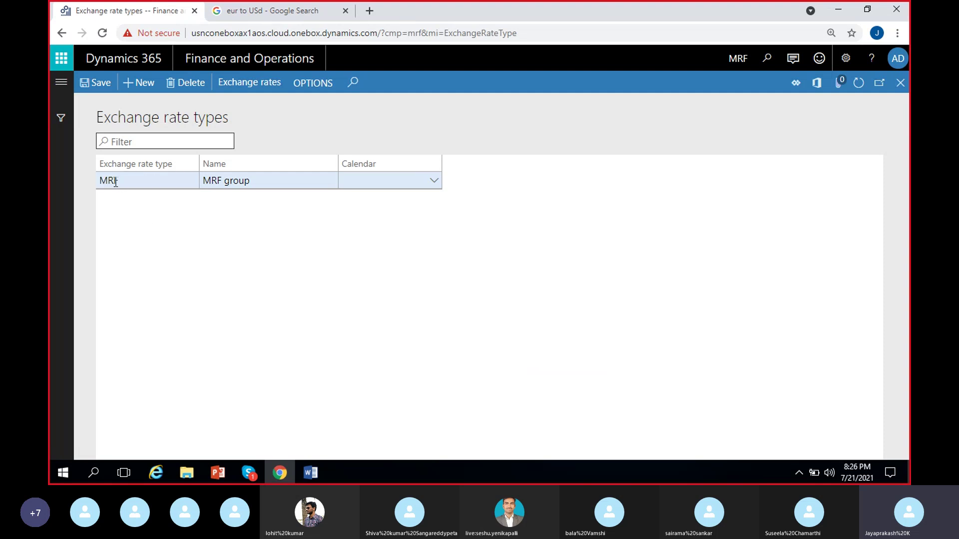
click(267, 87)
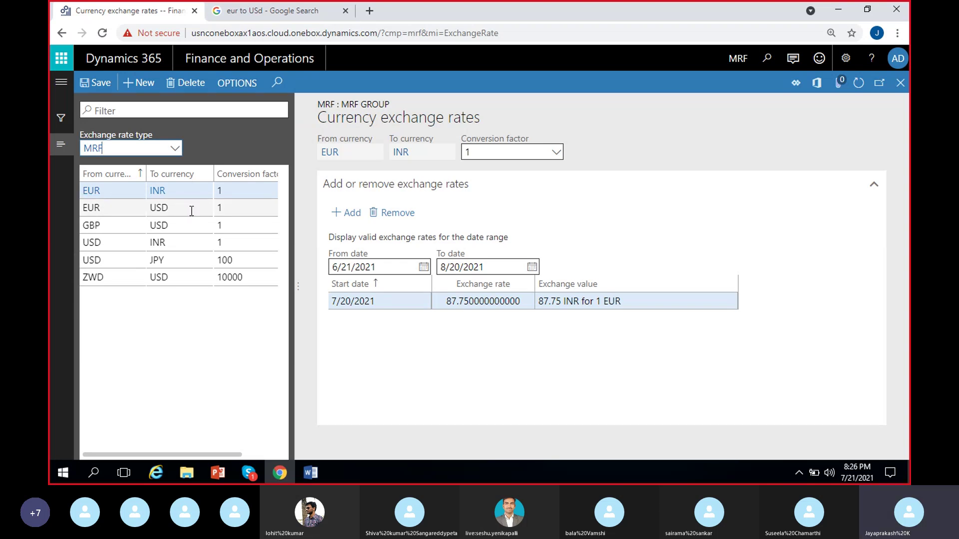
click(264, 10)
click(125, 11)
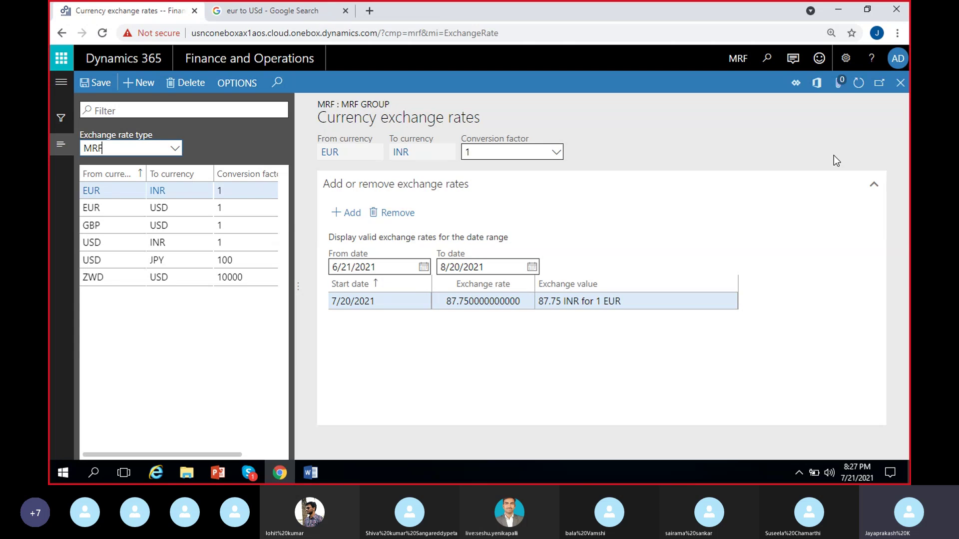
click(896, 88)
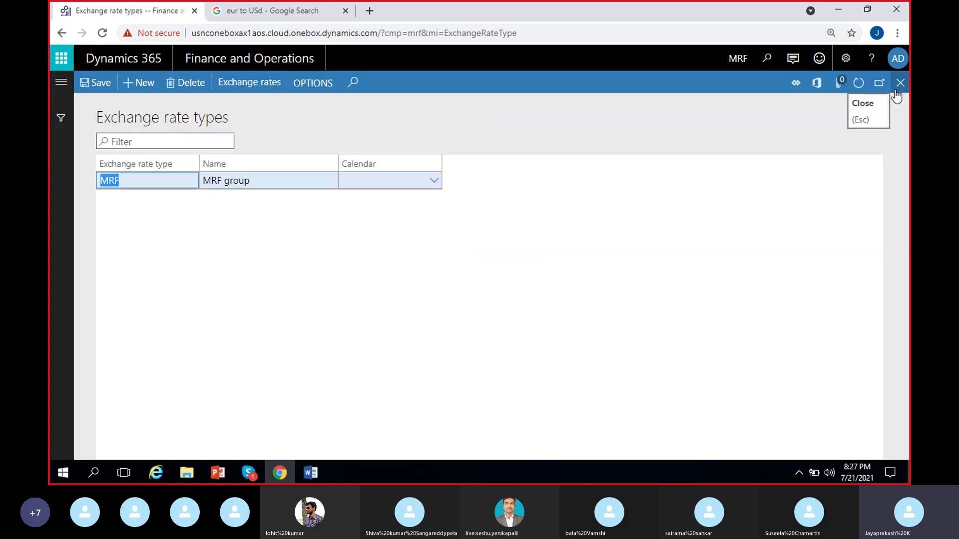
click(897, 90)
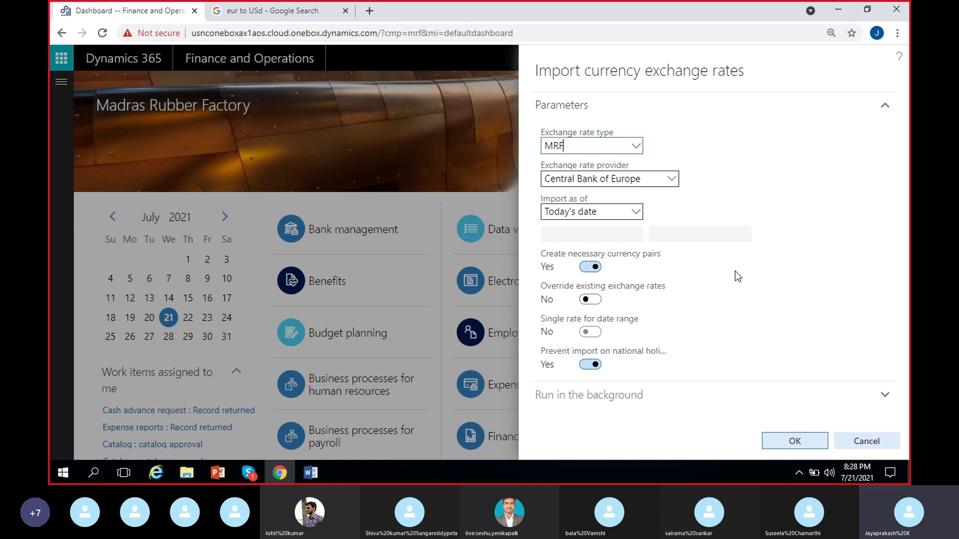
Expand the Run in the background settings and enable Batch processing for the import
click(615, 399)
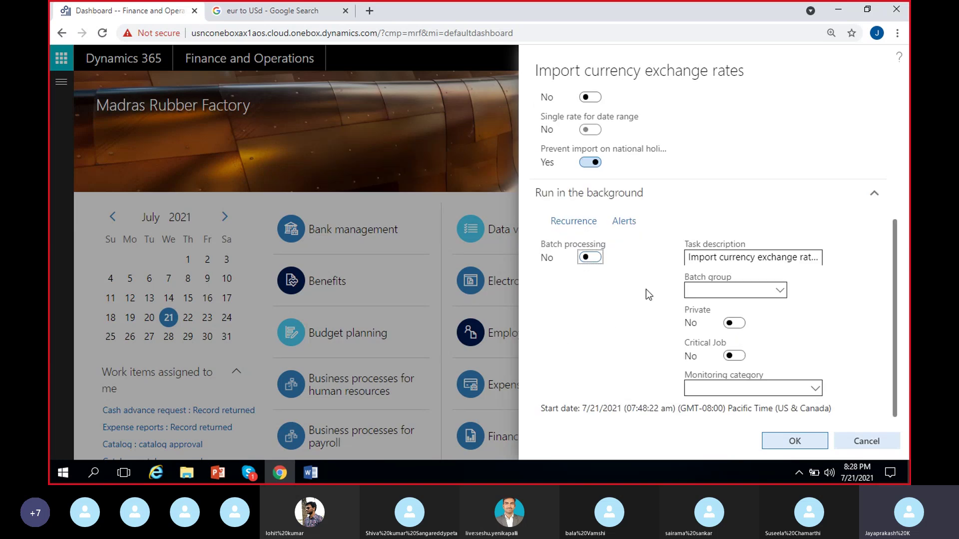
click(587, 257)
scroll(633, 344, up, 1)
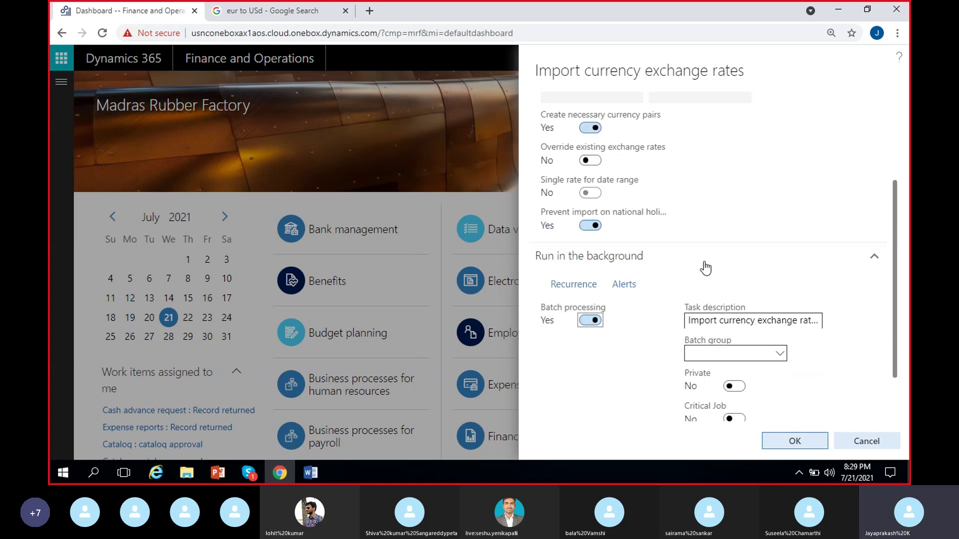
scroll(719, 262, up, 1)
scroll(720, 217, down, 2)
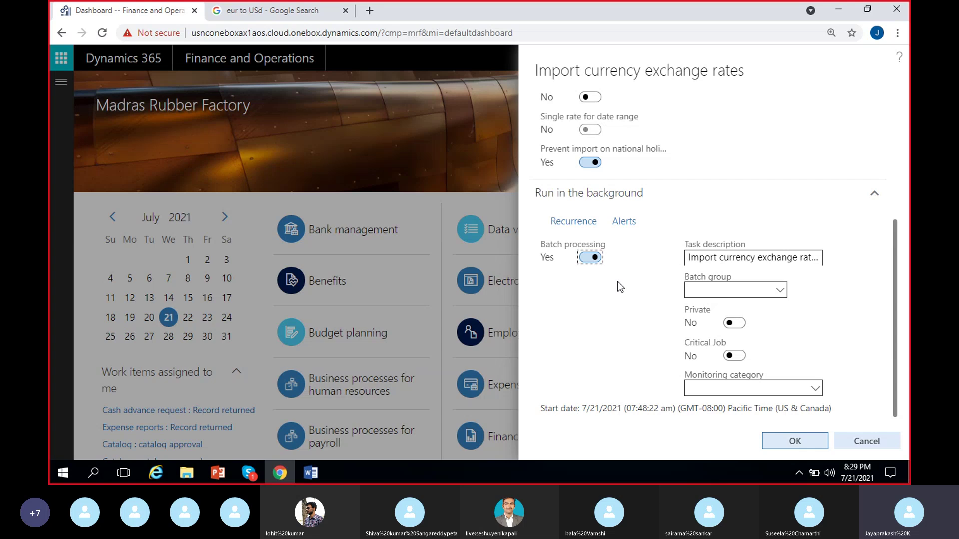
click(583, 260)
click(591, 259)
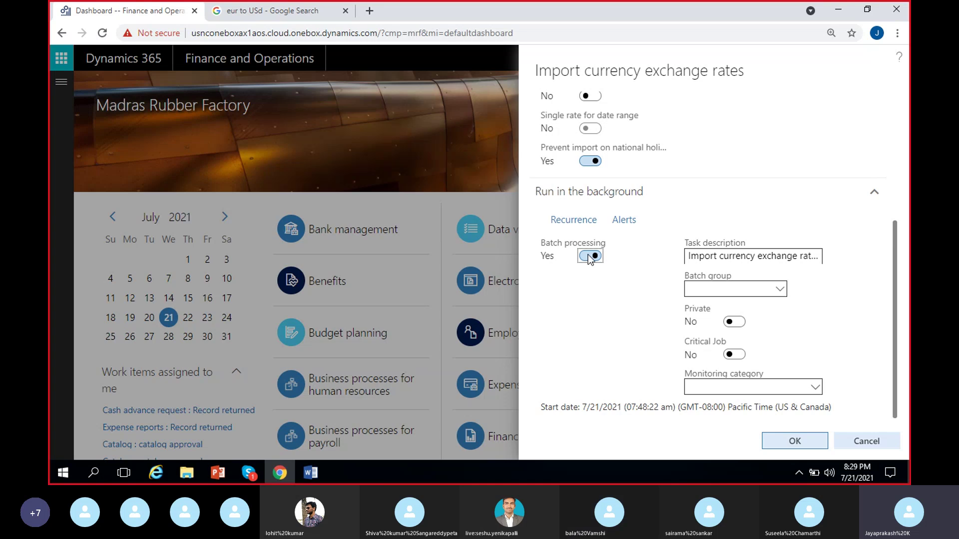
Review the import parameters and background settings, and open the recurrence definition for the batch job
scroll(683, 267, up, 4)
scroll(683, 226, up, 1)
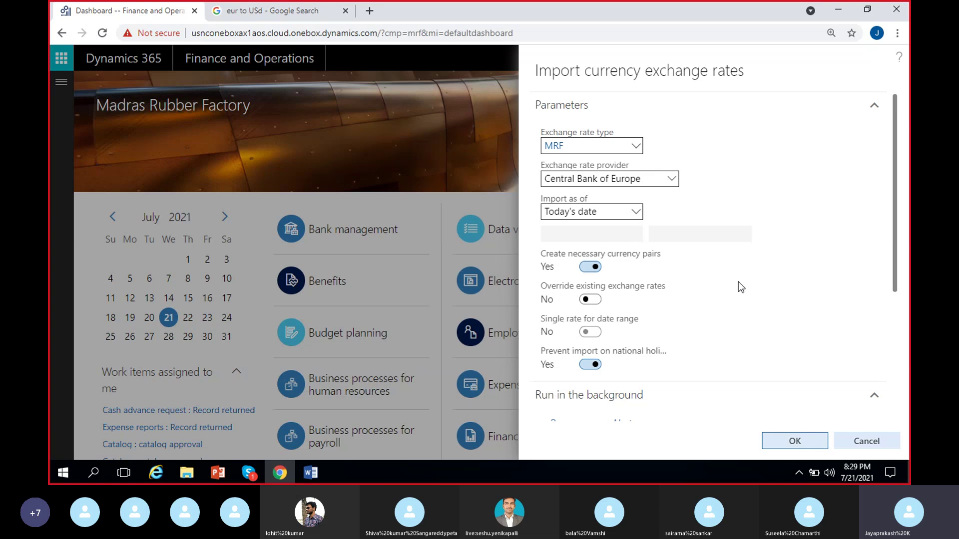
scroll(740, 287, down, 4)
scroll(687, 174, up, 1)
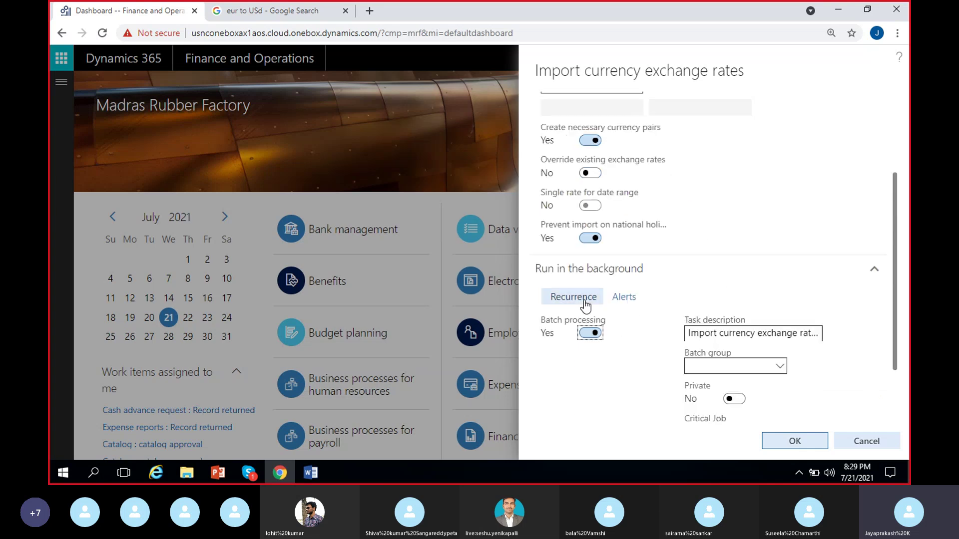
scroll(604, 363, down, 1)
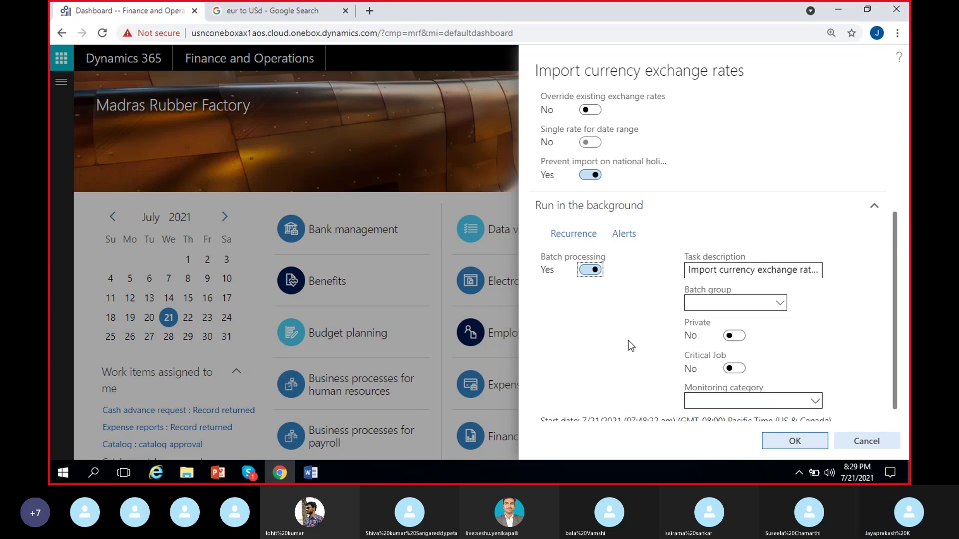
click(576, 238)
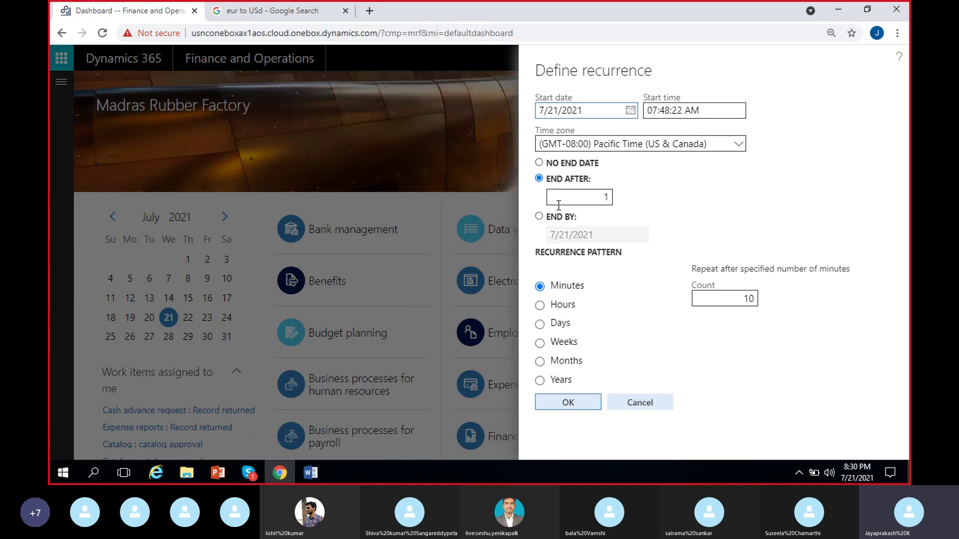
Try ending the recurrence after 30 runs and alternate between the End after and No end date options
click(605, 196)
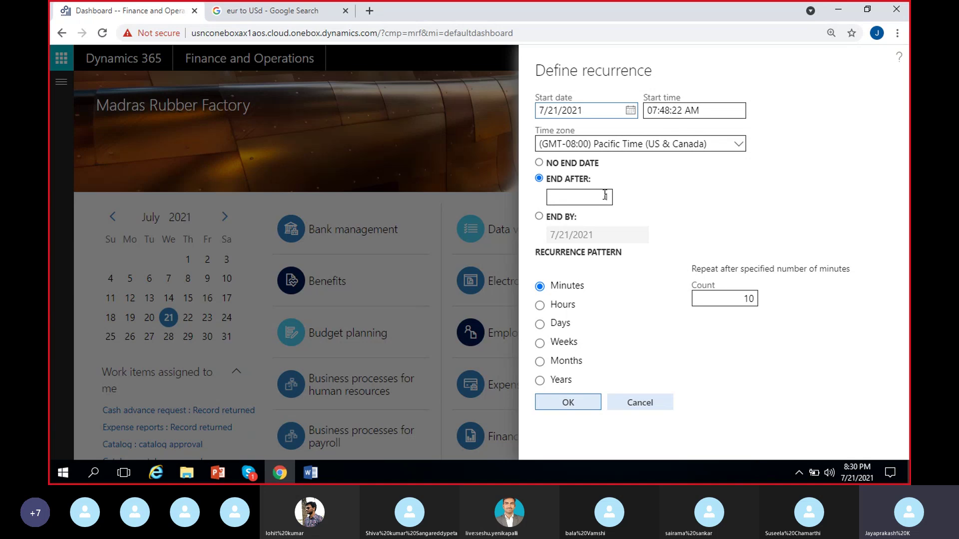
text(30)
click(651, 193)
click(560, 163)
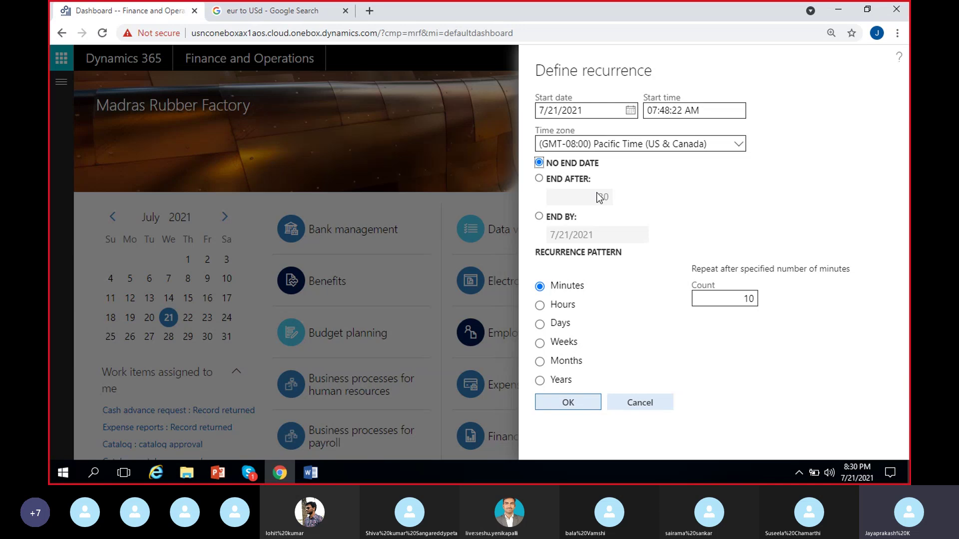
click(572, 180)
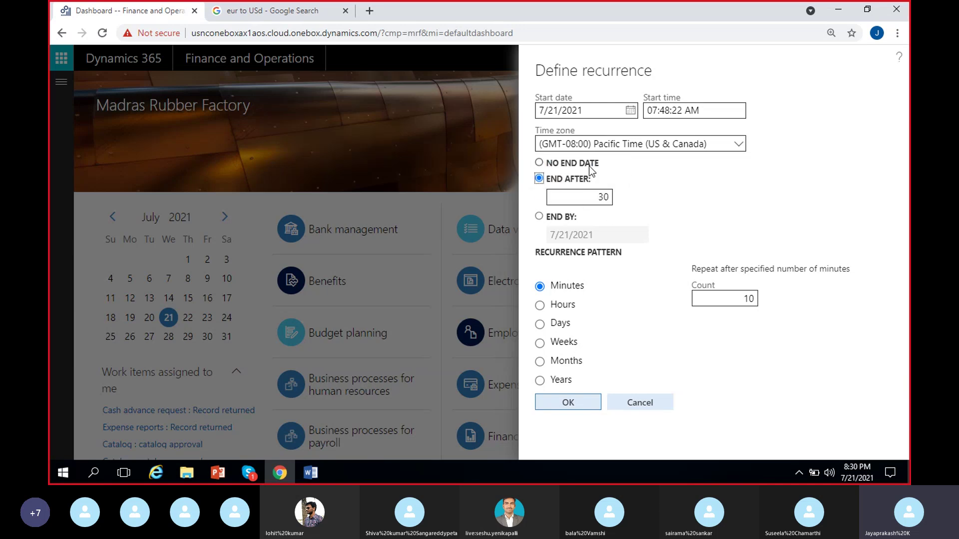
click(573, 170)
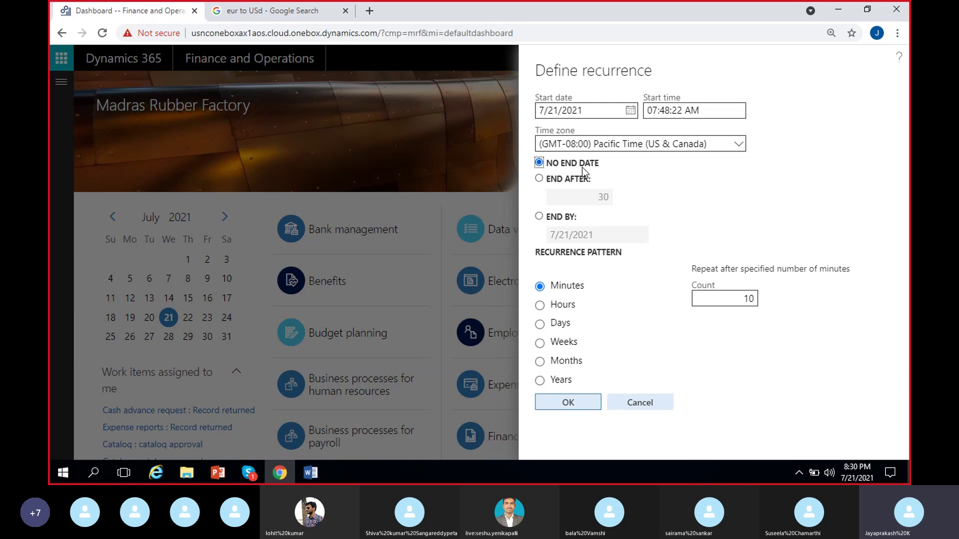
Set the recurrence to end by 7/31/2021
click(555, 218)
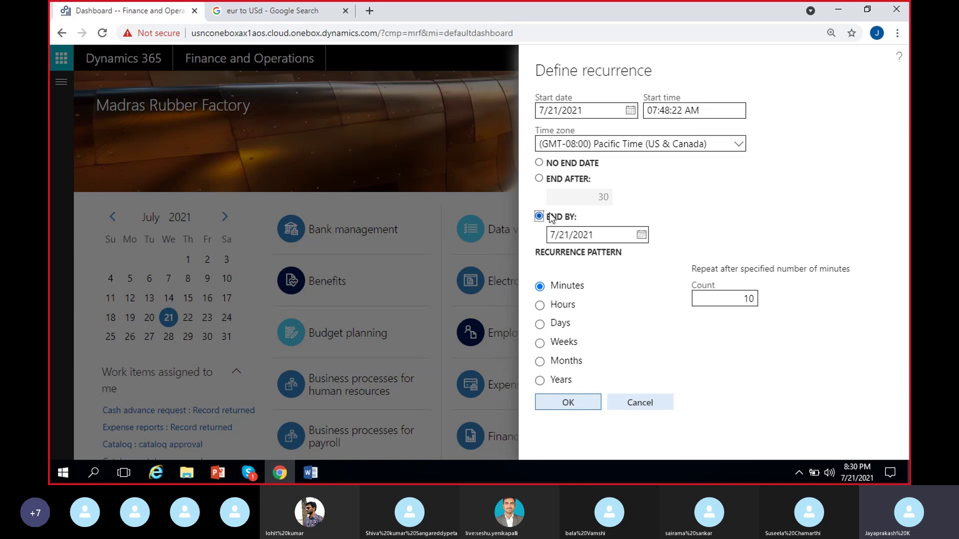
click(640, 234)
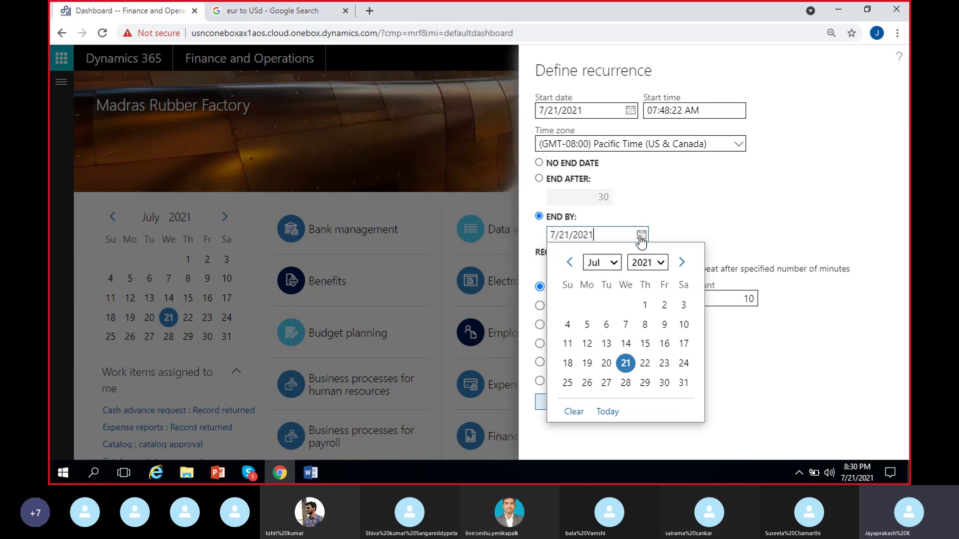
click(684, 383)
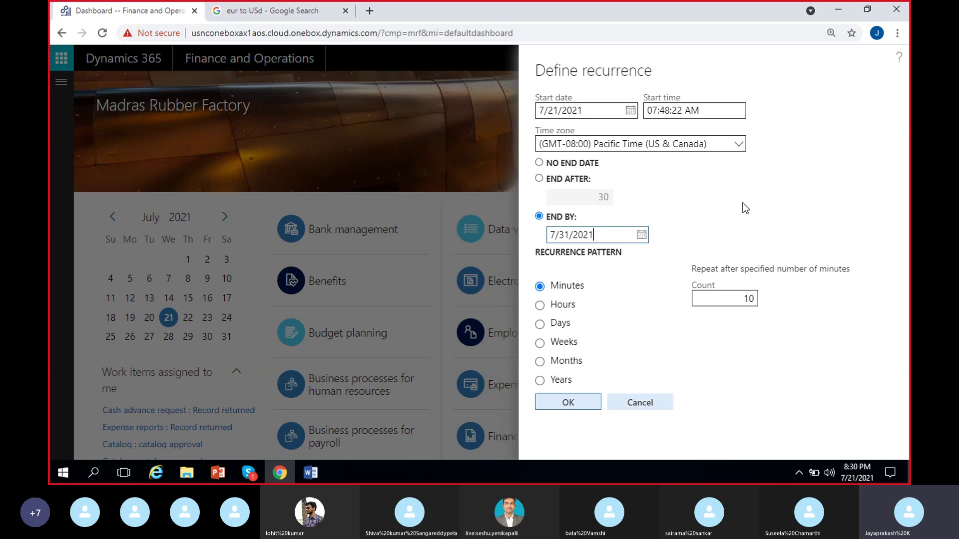
Set the recurrence to No end date and choose the Days recurrence pattern
click(572, 165)
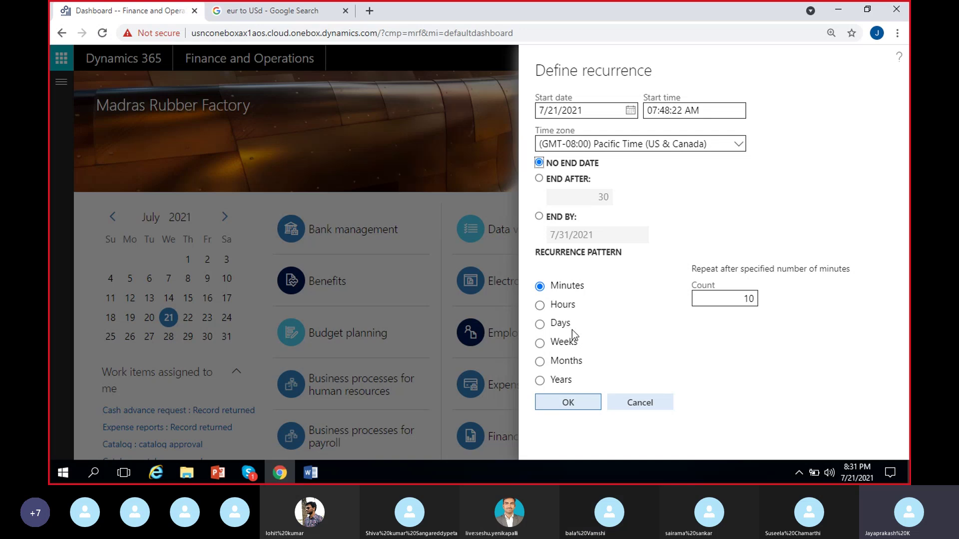
click(585, 287)
click(561, 325)
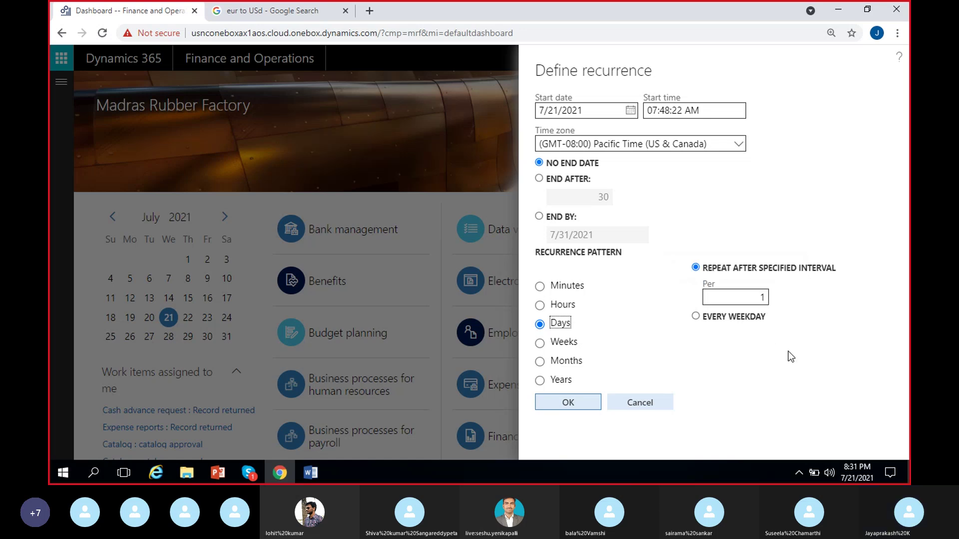
click(763, 298)
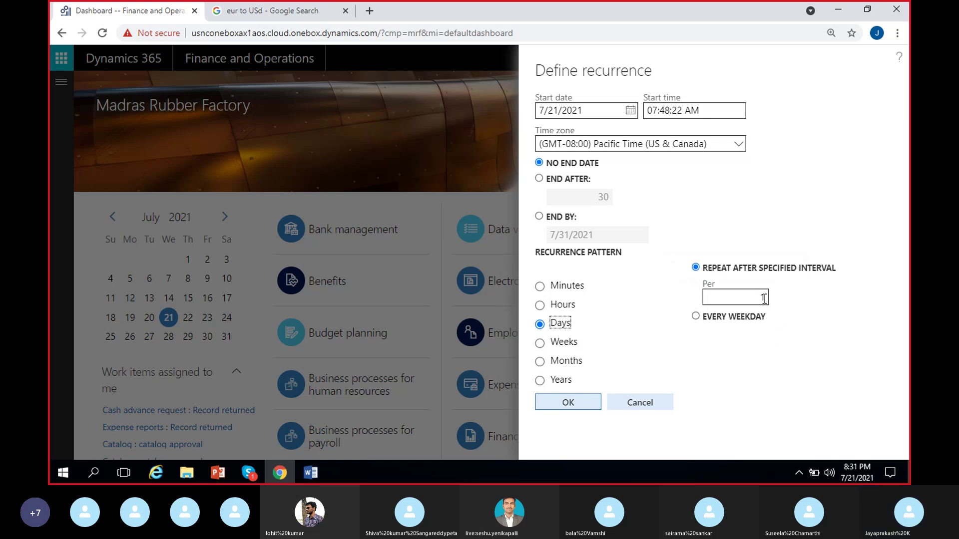
click(799, 302)
Try the Weeks pattern with Wednesday selected and Thursday cleared, and switch the recurrence back to Days
click(570, 345)
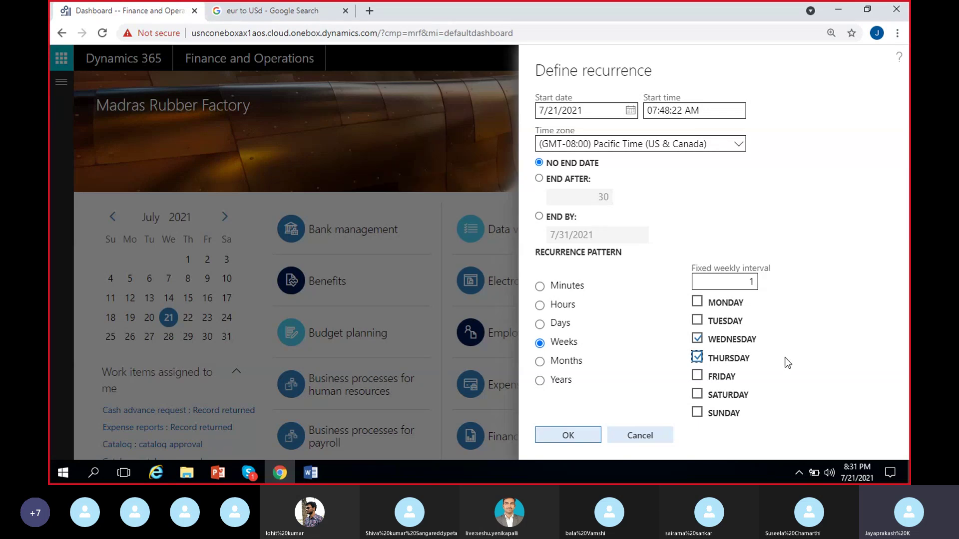
click(697, 358)
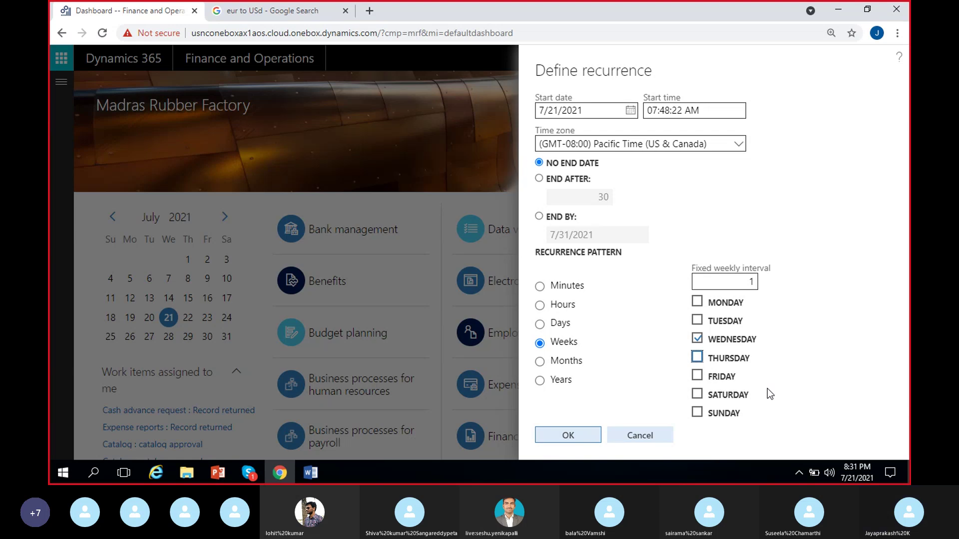
click(560, 324)
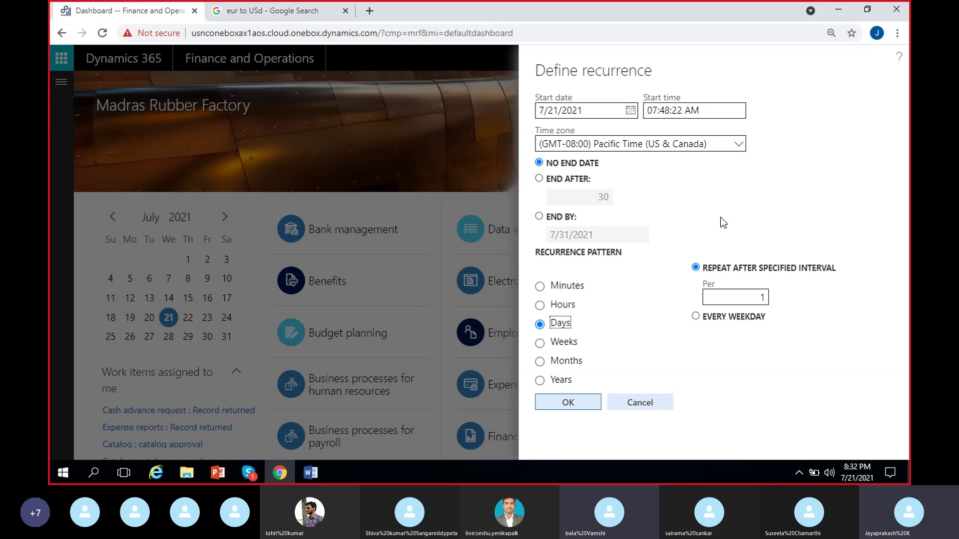
click(650, 111)
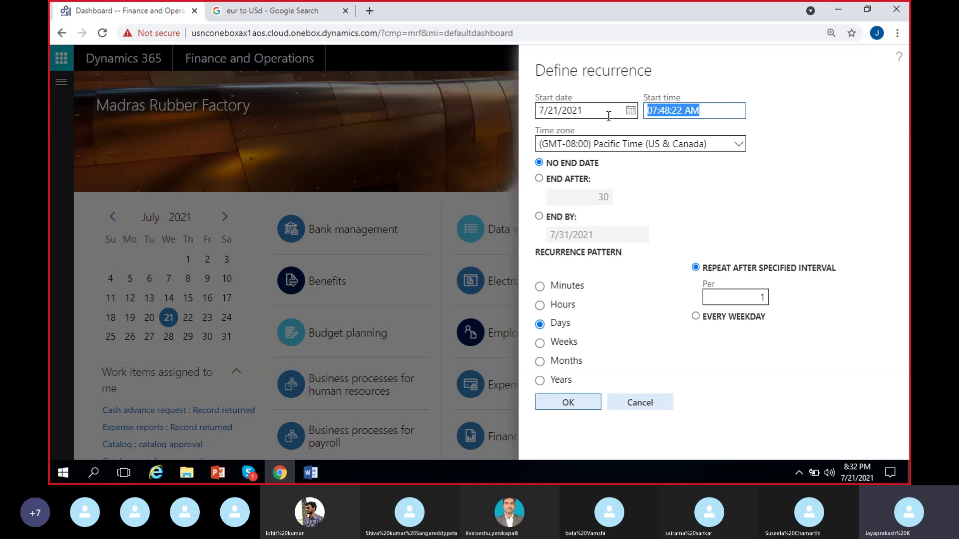
click(746, 180)
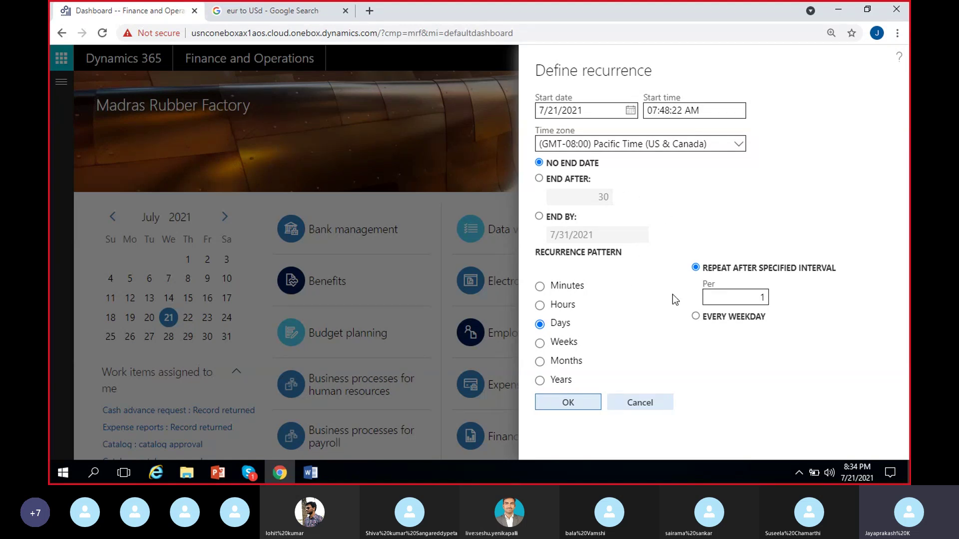
Cancel the recurrence definition and turn off batch processing for the currency exchange rate import
click(644, 403)
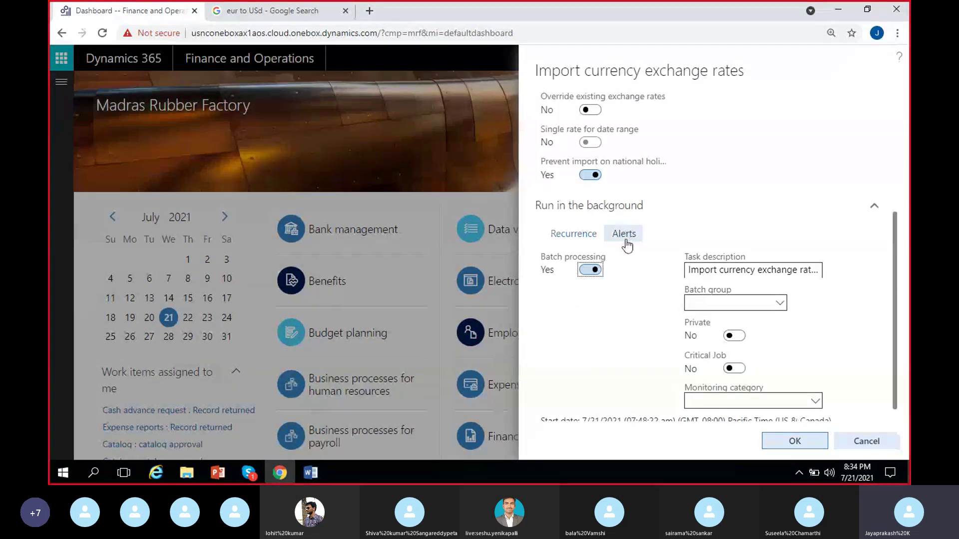
click(590, 272)
scroll(611, 333, down, 1)
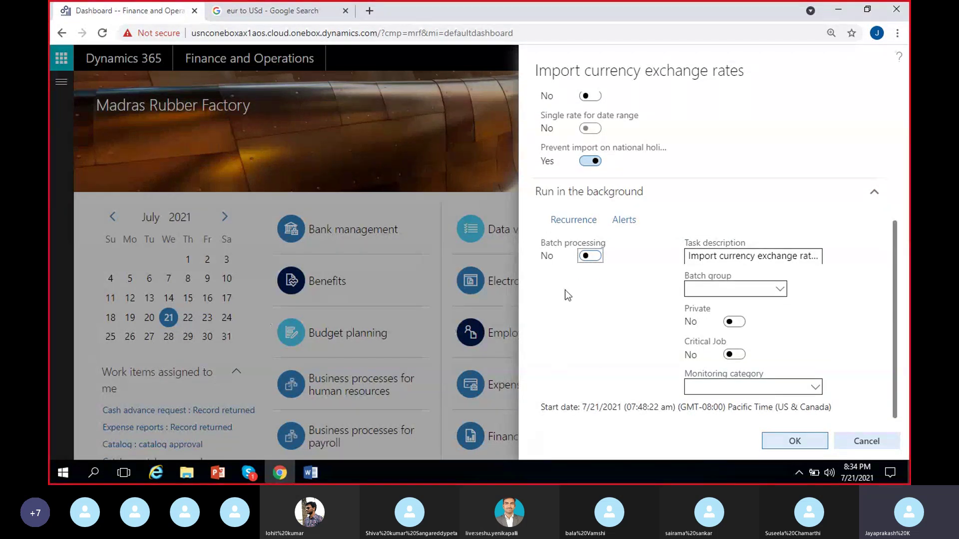
Collapse the background run settings and run the MRF exchange rate import from Central Bank of Europe for today's date
scroll(645, 318, up, 4)
scroll(710, 342, up, 1)
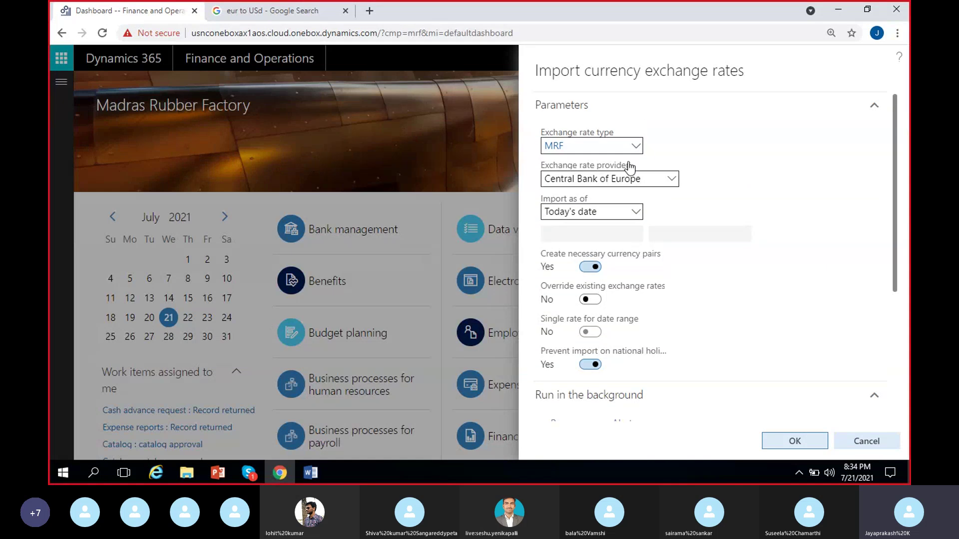
scroll(693, 331, down, 3)
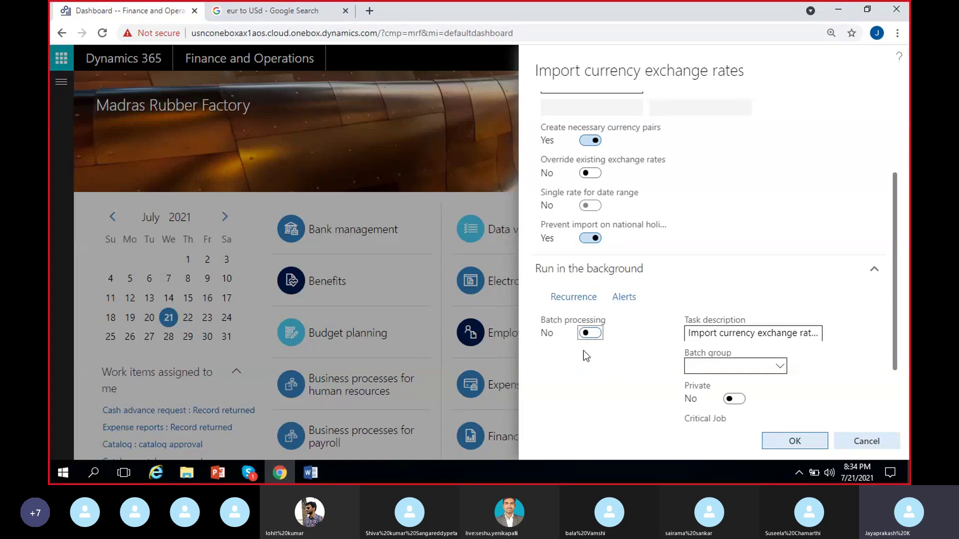
click(632, 270)
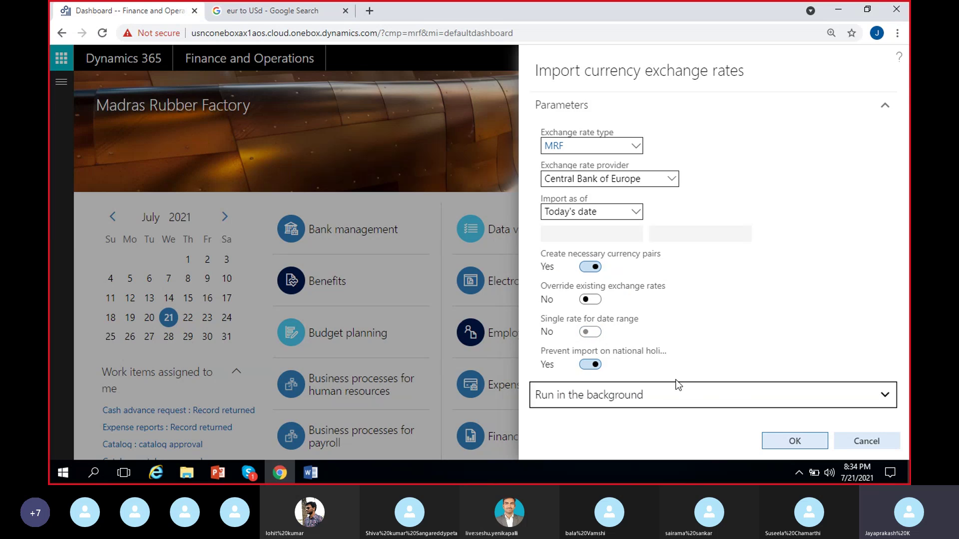
click(788, 444)
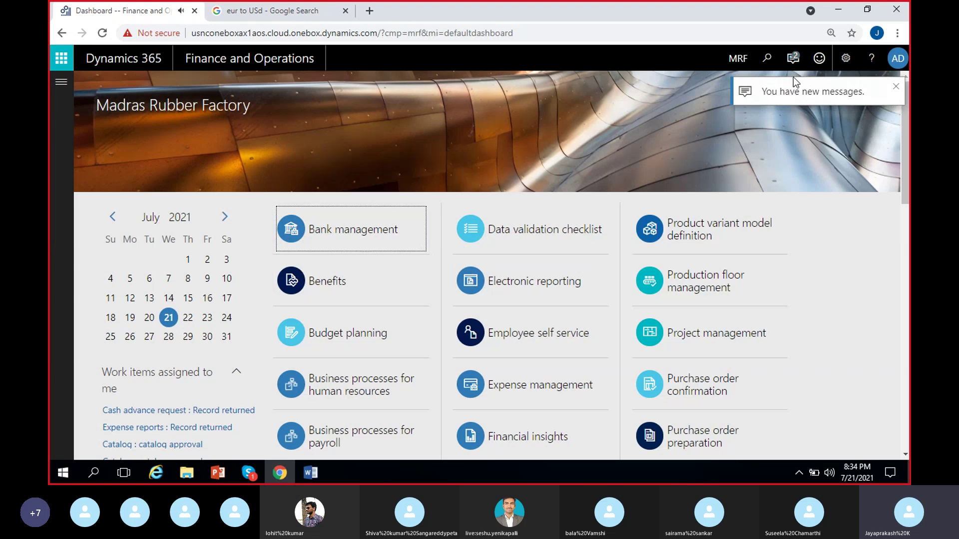
Read the import messages in the Action center, highlight the error text, and close the message list
click(793, 58)
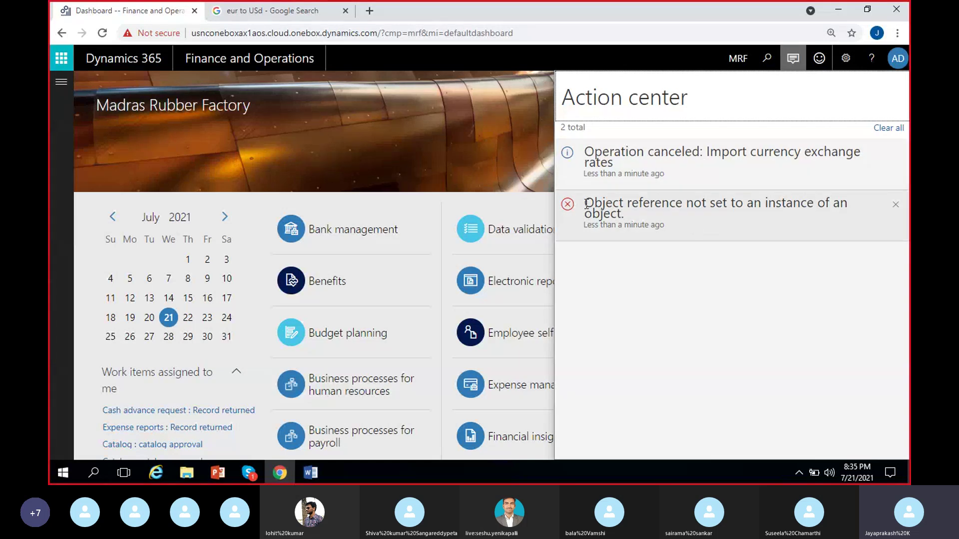
drag(586, 203, 644, 218)
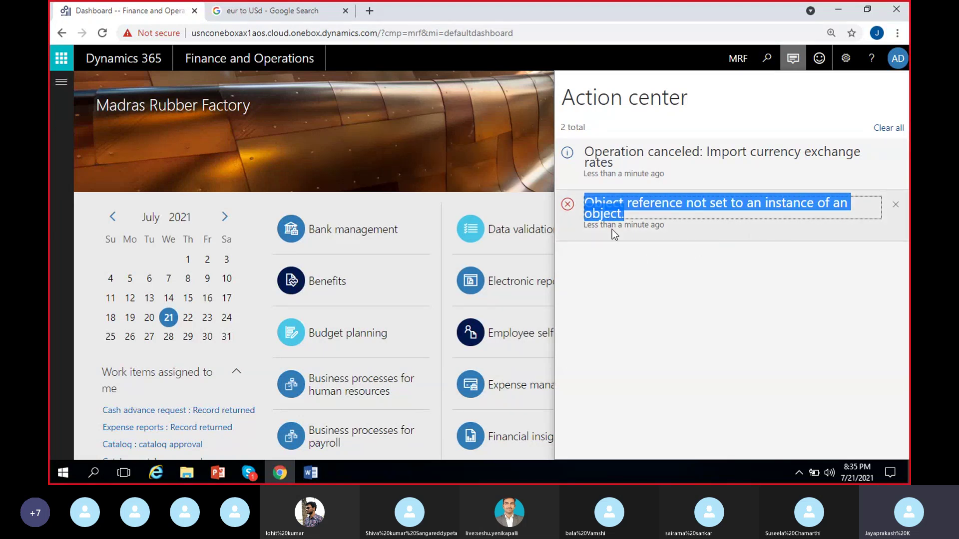
click(541, 173)
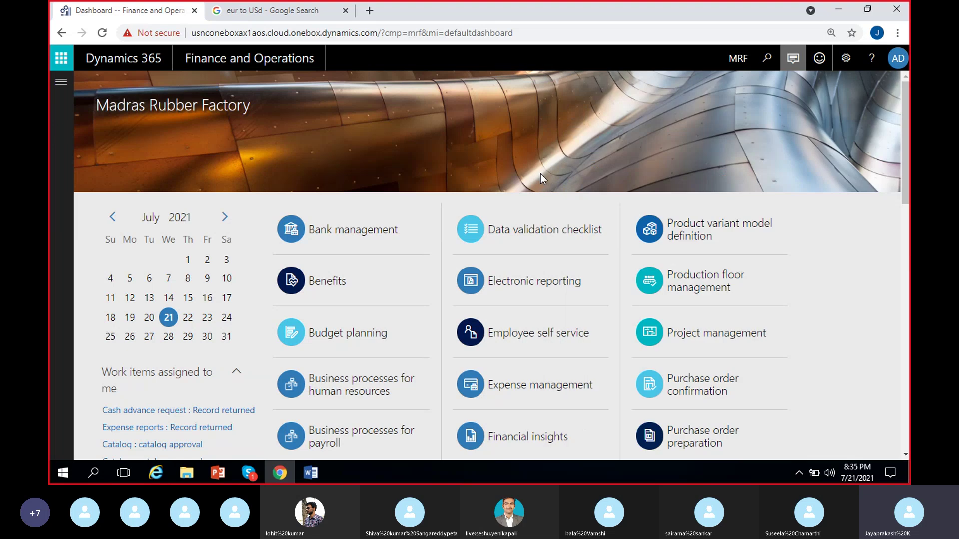
Reopen Import currency exchange rates from the General ledger currency pages
click(62, 86)
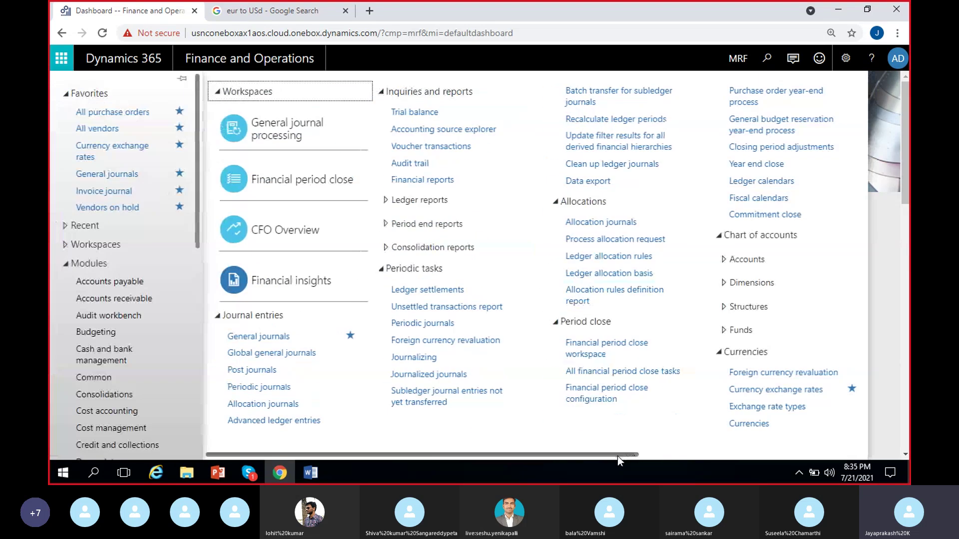
drag(617, 455, 747, 455)
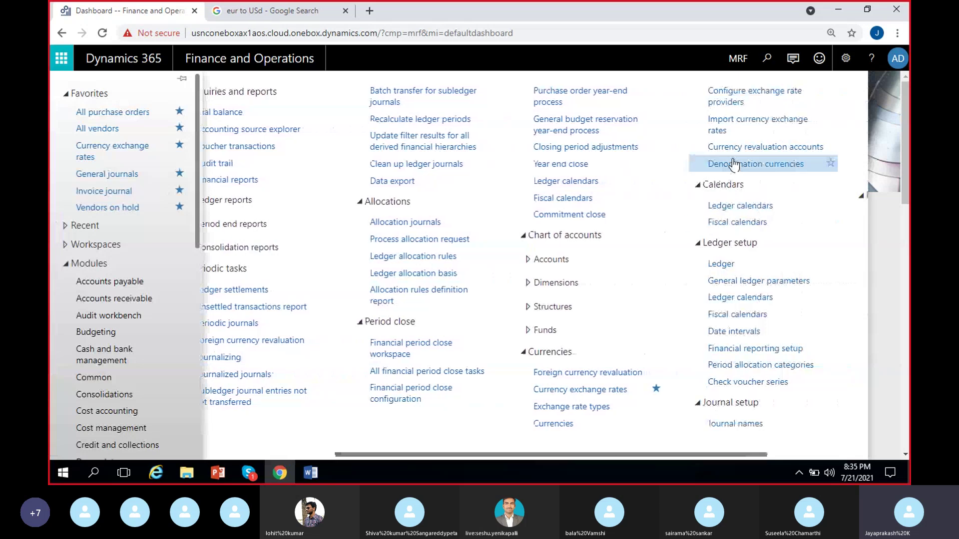
click(743, 128)
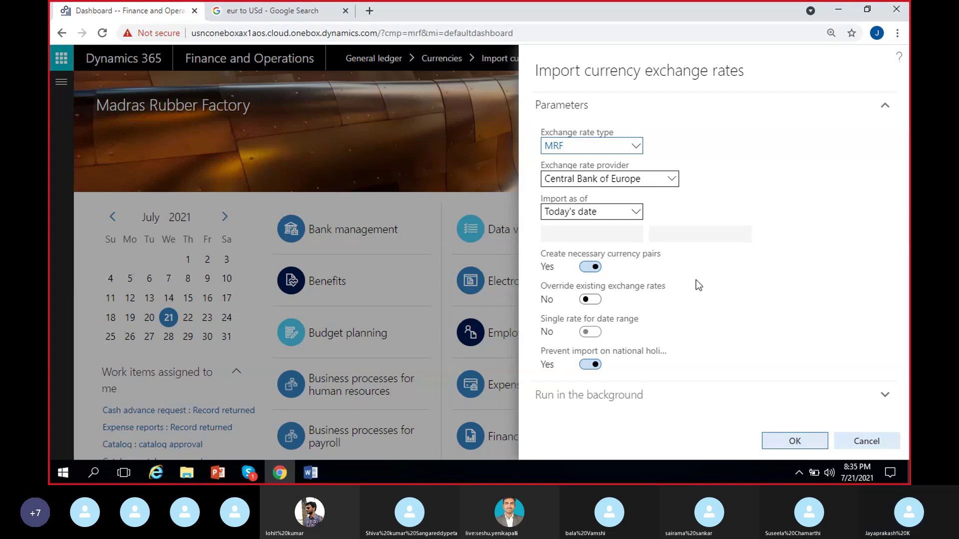
right_click(673, 184)
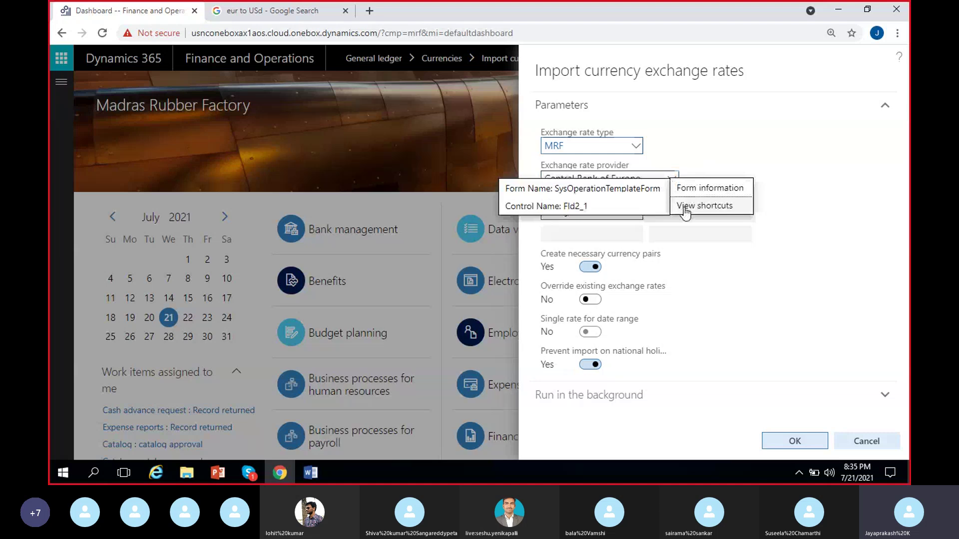
click(699, 172)
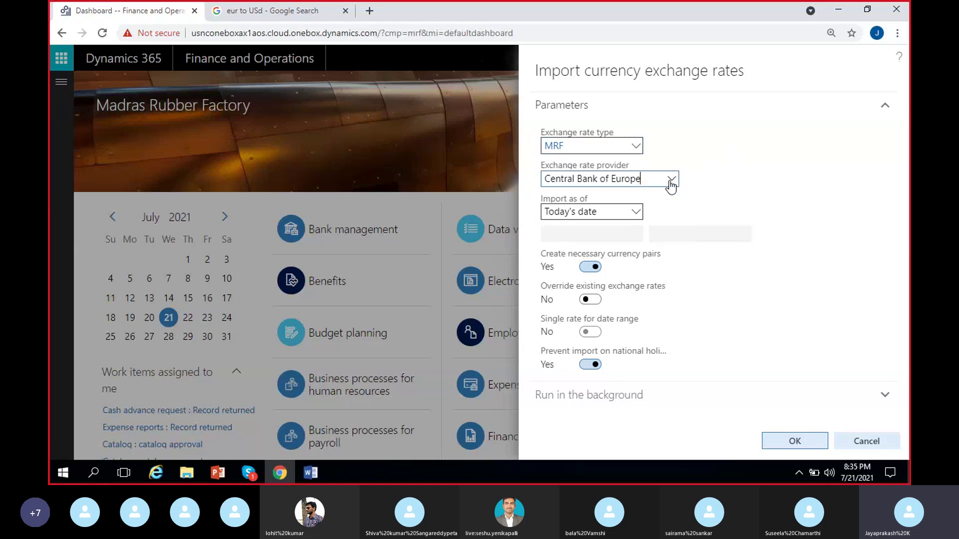
click(671, 179)
right_click(674, 185)
click(875, 175)
Duplicate the browser tab, open Configure exchange rate providers under General ledger in it, and examine the Central Bank of Europe service settings
right_click(123, 14)
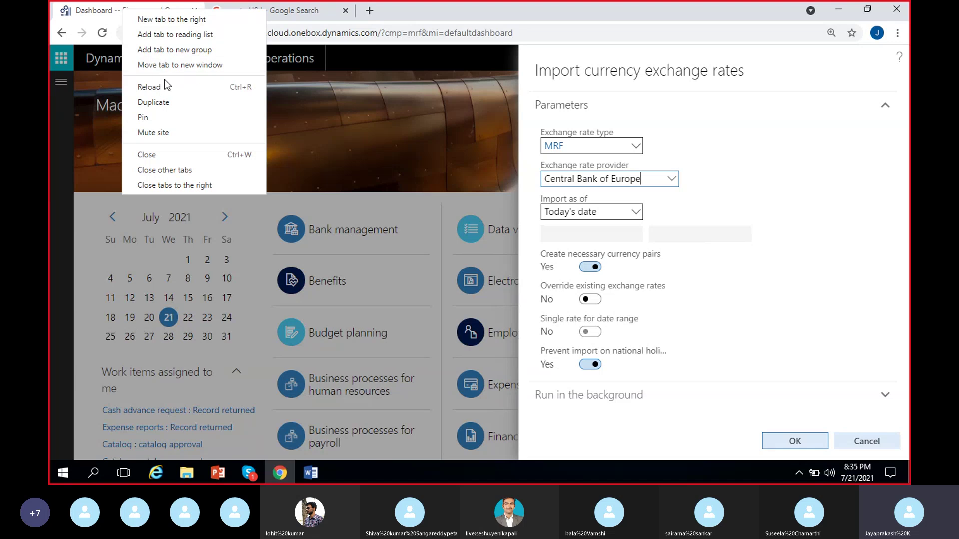
click(171, 101)
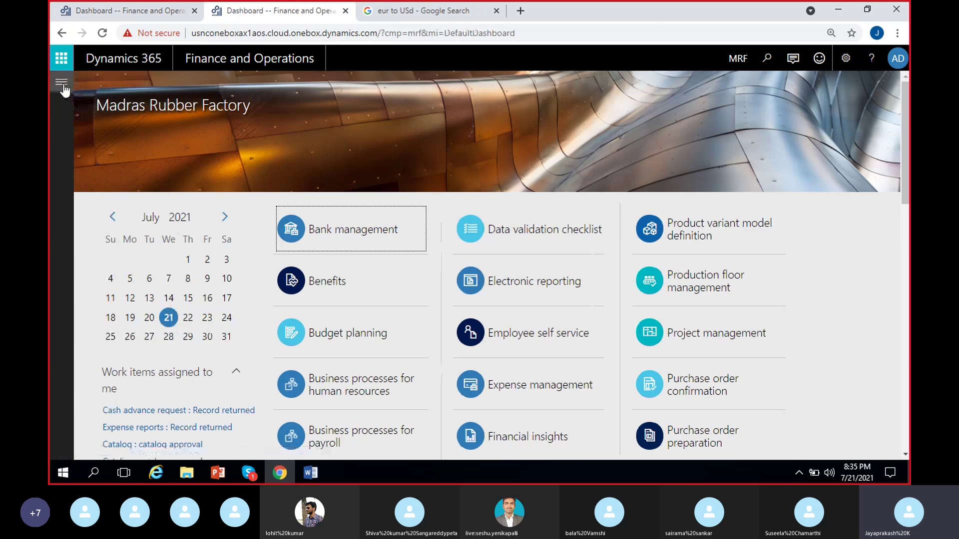
click(61, 86)
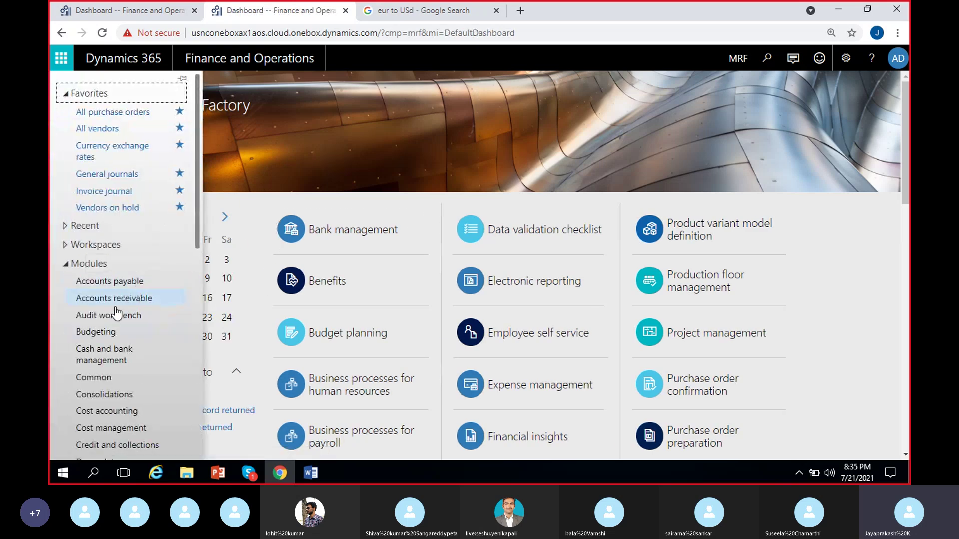
scroll(103, 317, down, 3)
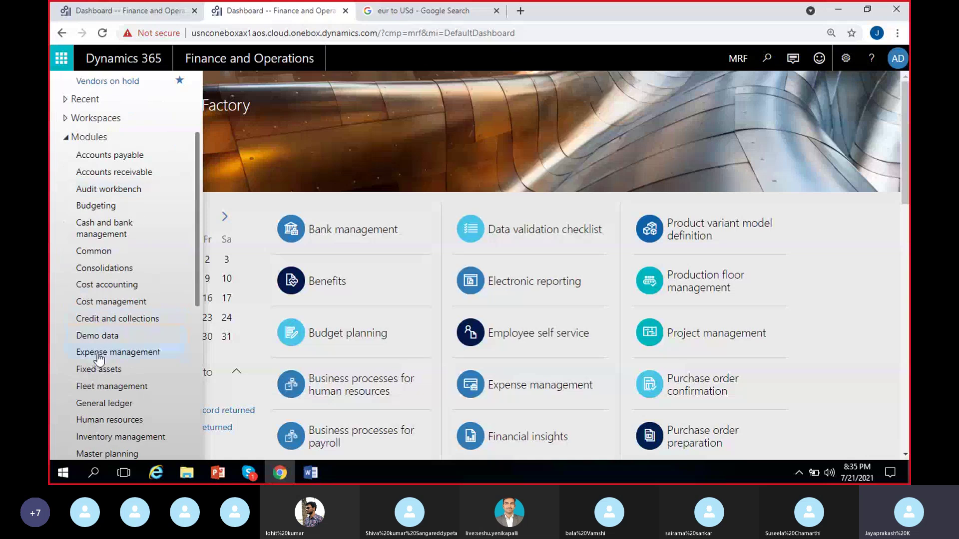
click(99, 405)
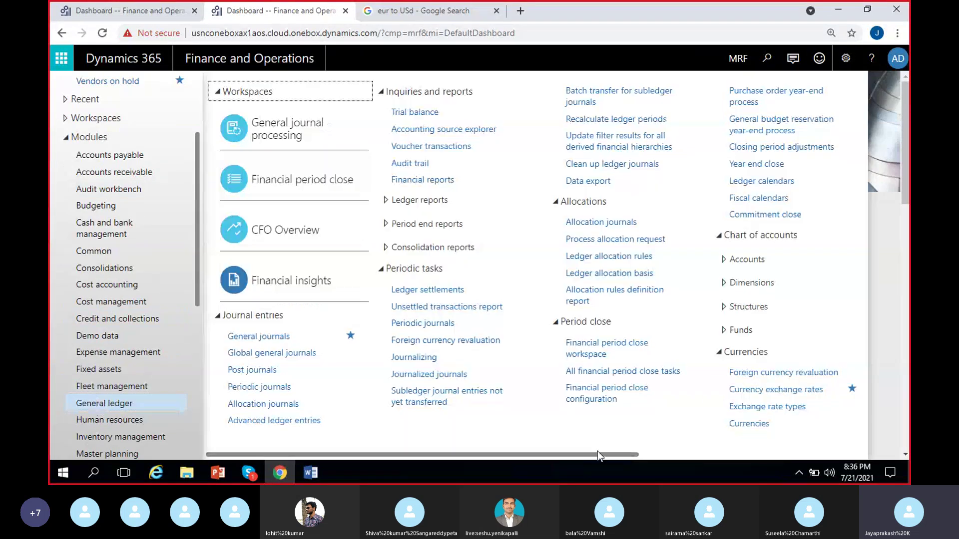
drag(598, 453, 776, 454)
click(664, 91)
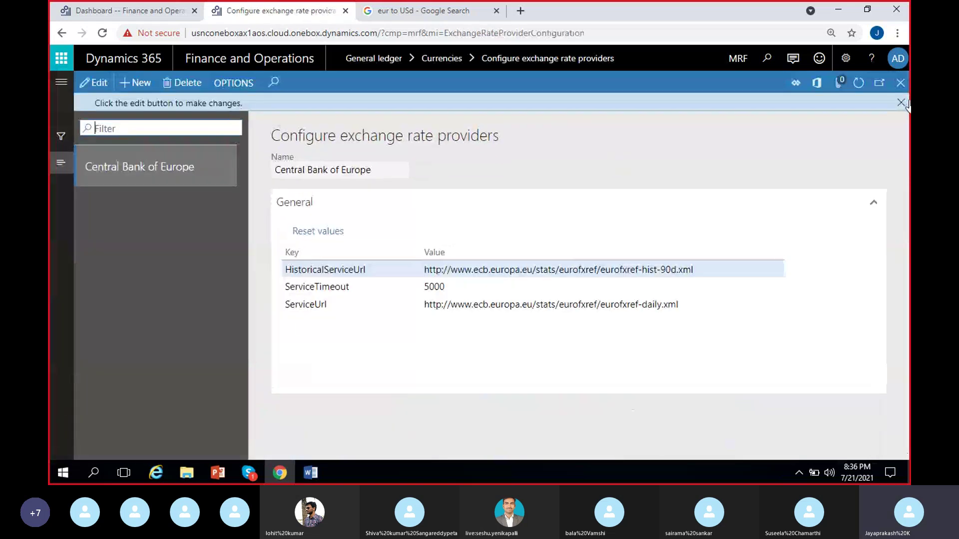
click(902, 103)
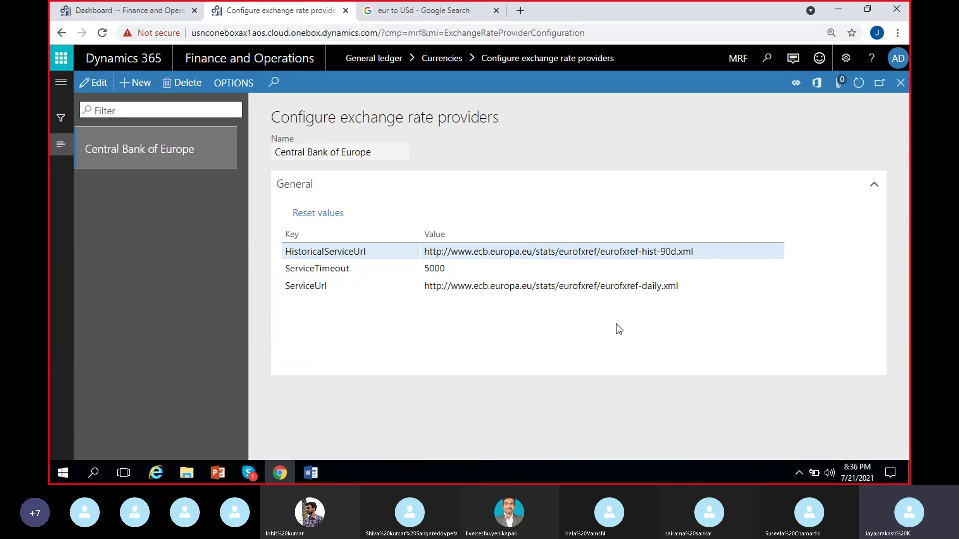
Return to the import dialog, set preventing import on national holidays to No, and run the exchange rate import
click(114, 11)
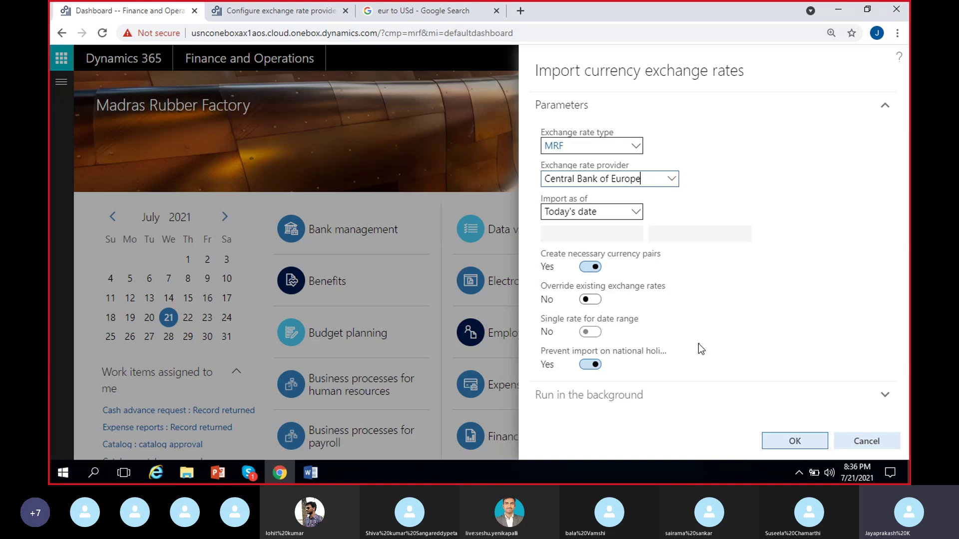
click(592, 366)
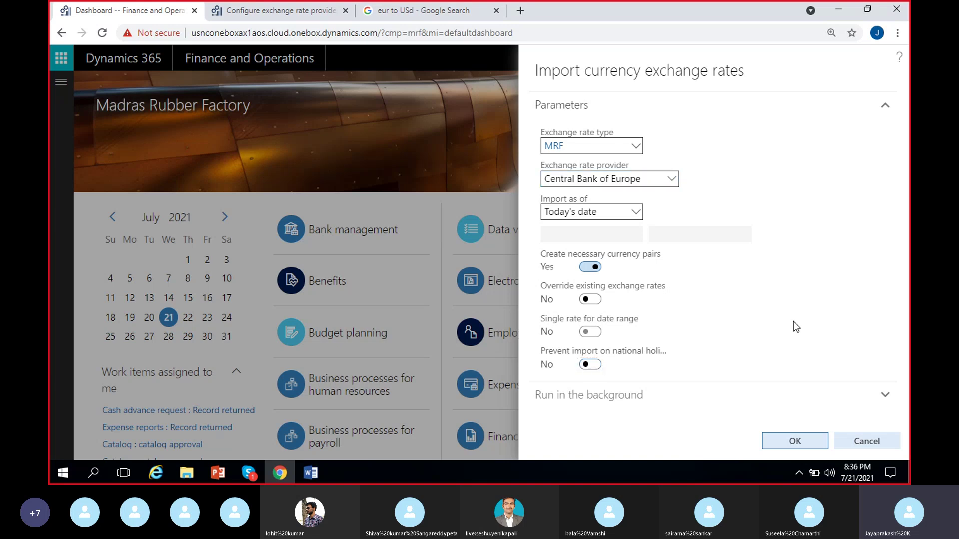
click(798, 443)
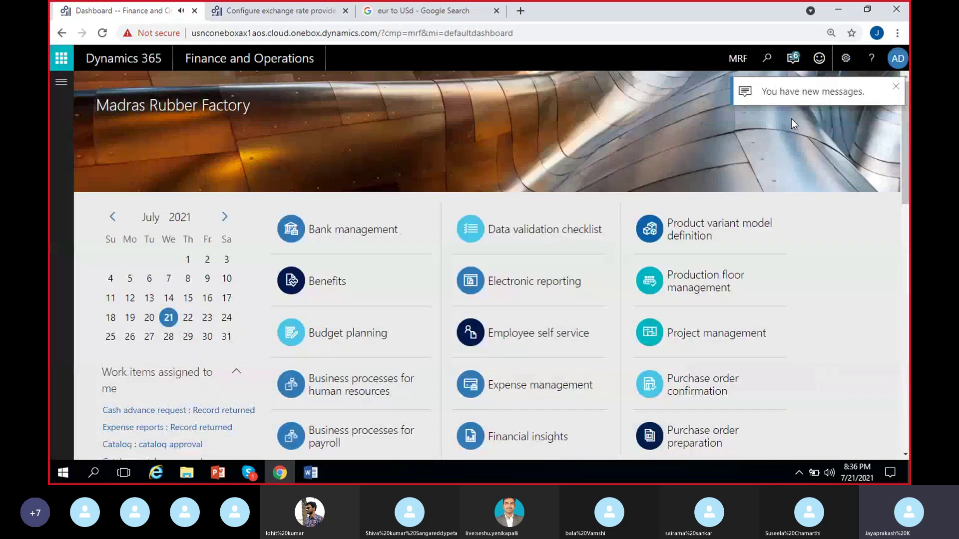
Review the Action center messages about the import and the currency pairs they concern
click(792, 58)
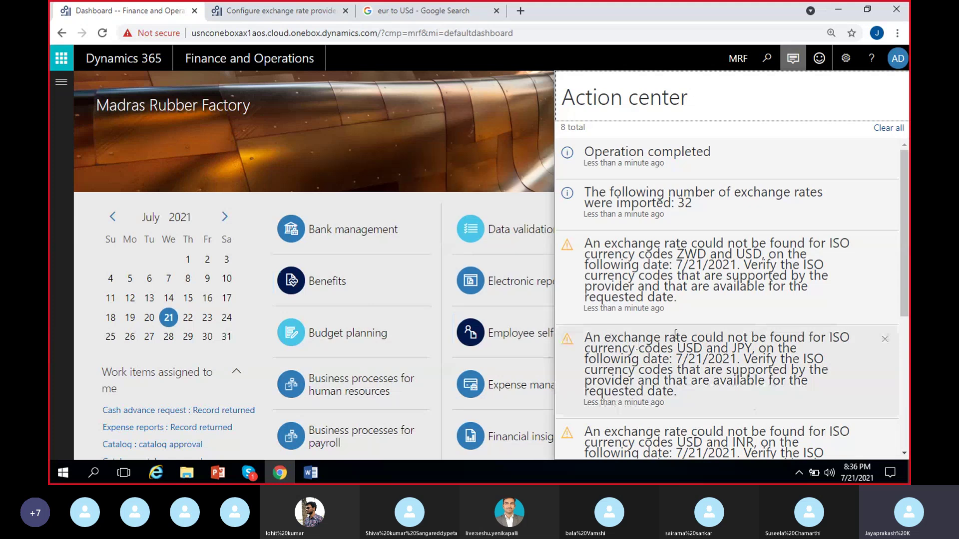
scroll(676, 334, down, 2)
scroll(697, 312, up, 2)
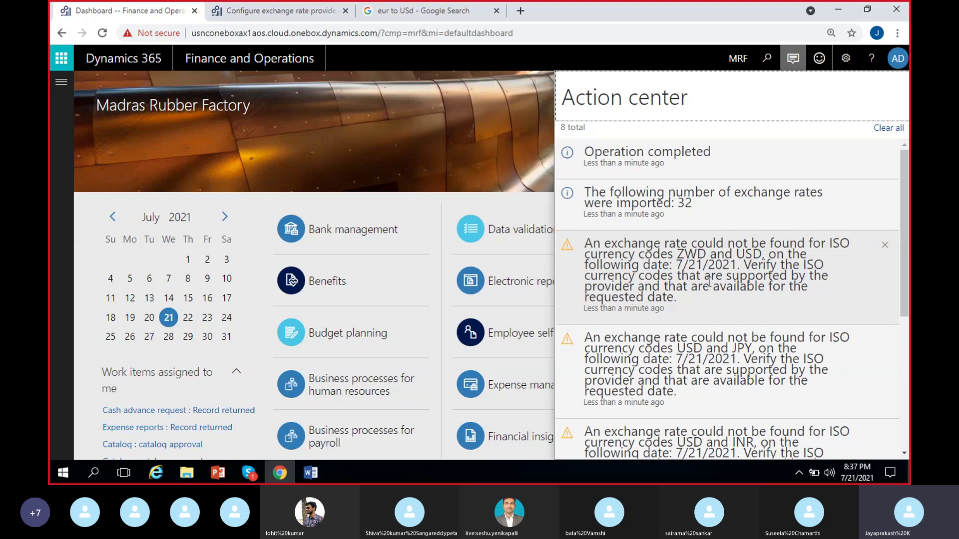
scroll(709, 281, down, 2)
scroll(709, 281, down, 3)
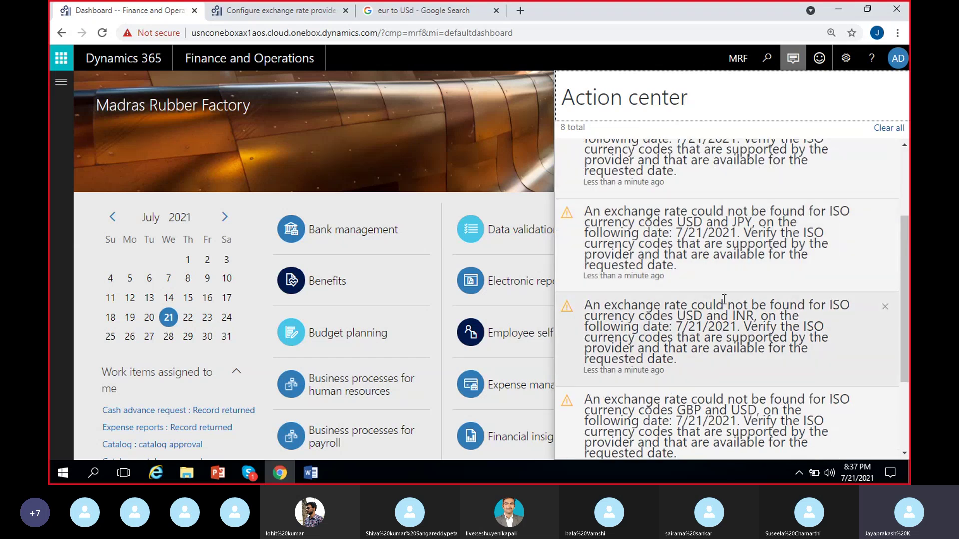
scroll(724, 305, down, 3)
scroll(724, 313, up, 6)
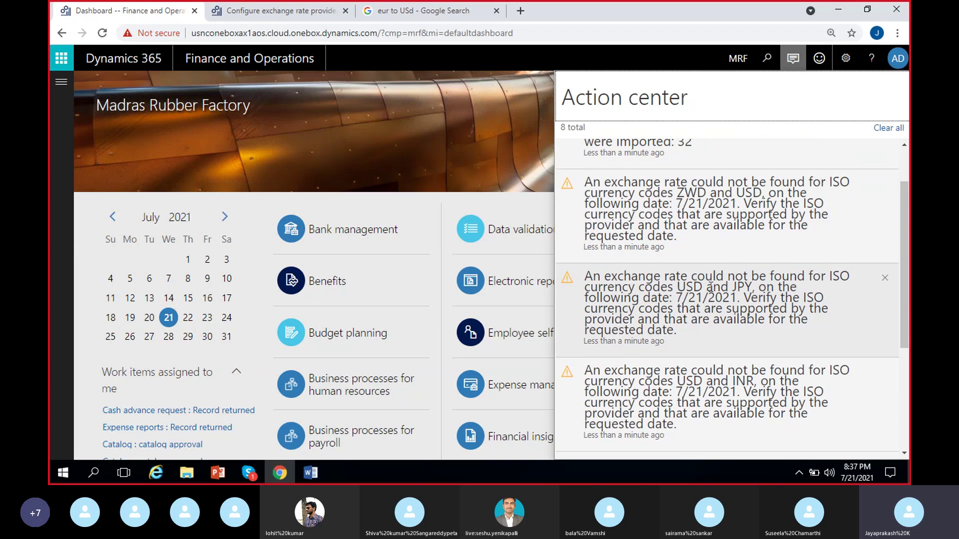
scroll(717, 292, up, 2)
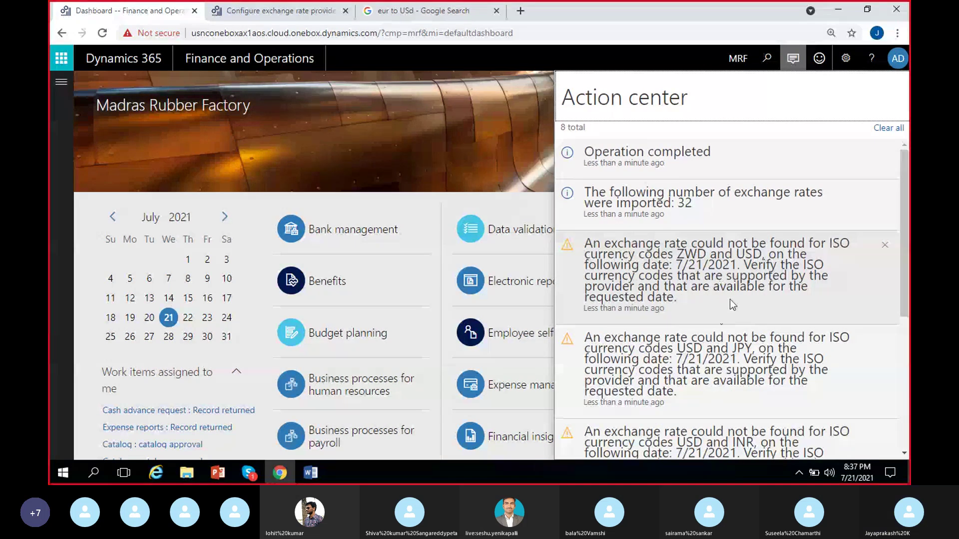
scroll(683, 345, down, 1)
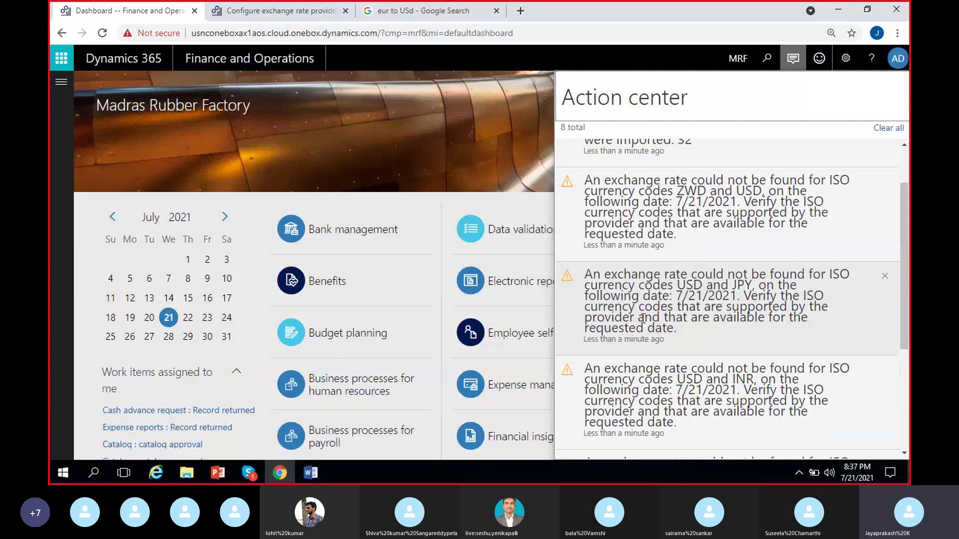
scroll(697, 352, down, 2)
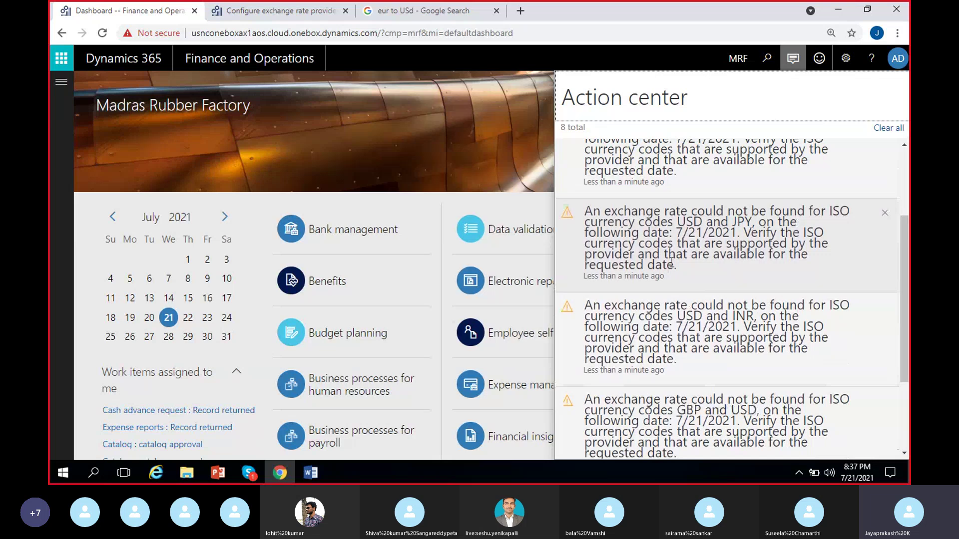
scroll(704, 297, down, 1)
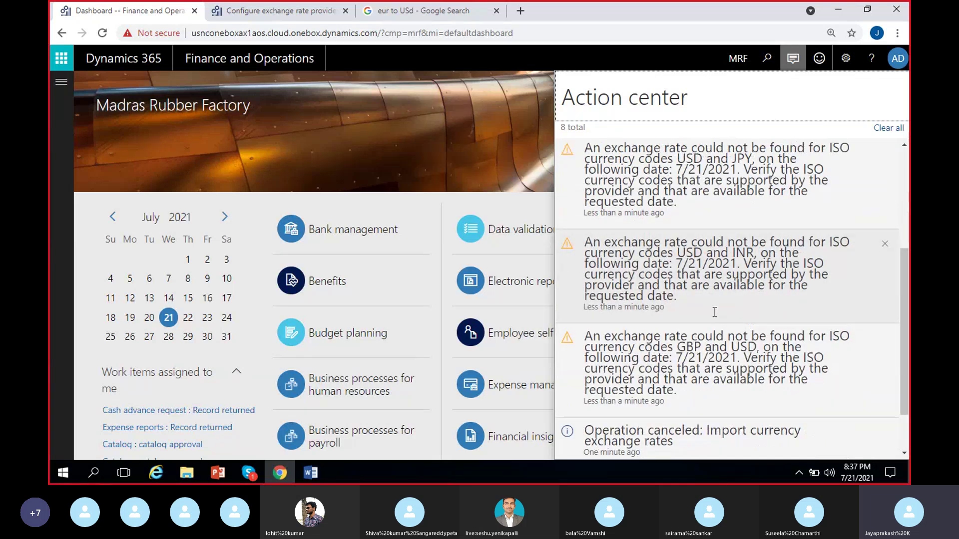
scroll(725, 231, up, 3)
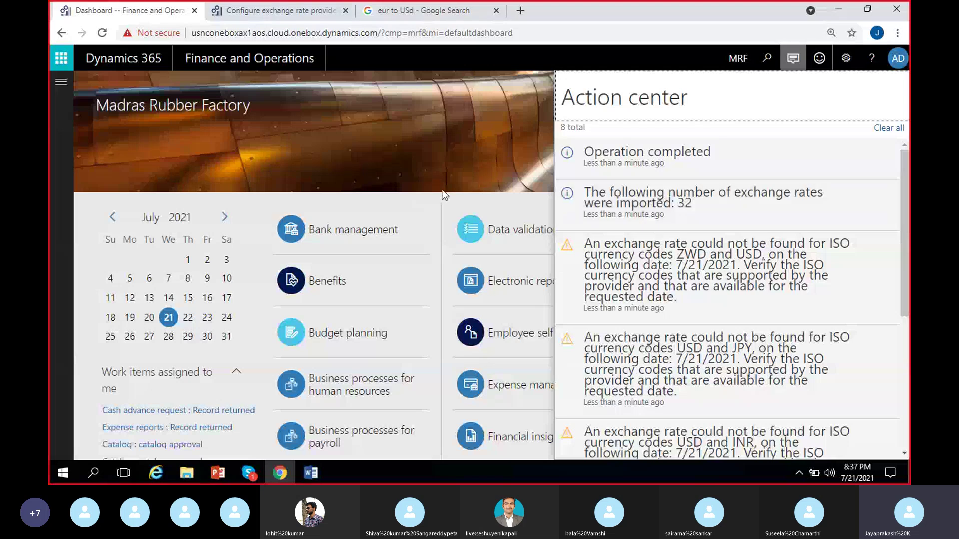
Open Currency exchange rates under Currencies in the General ledger module
click(61, 86)
click(62, 91)
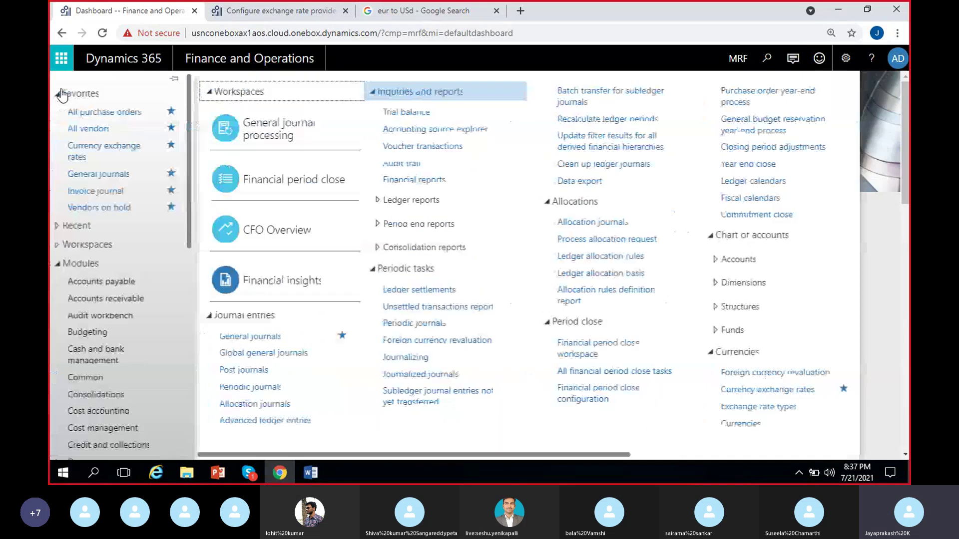
drag(542, 452, 724, 456)
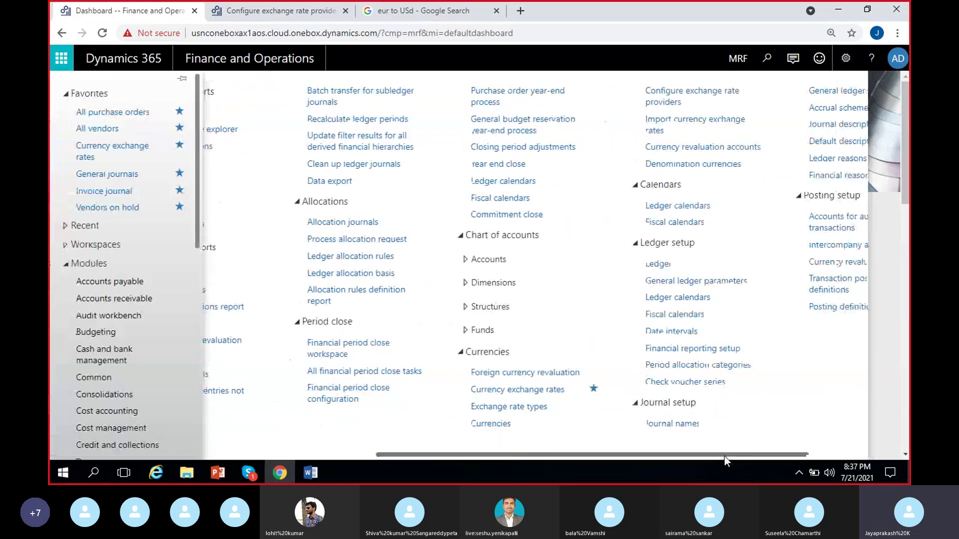
click(514, 395)
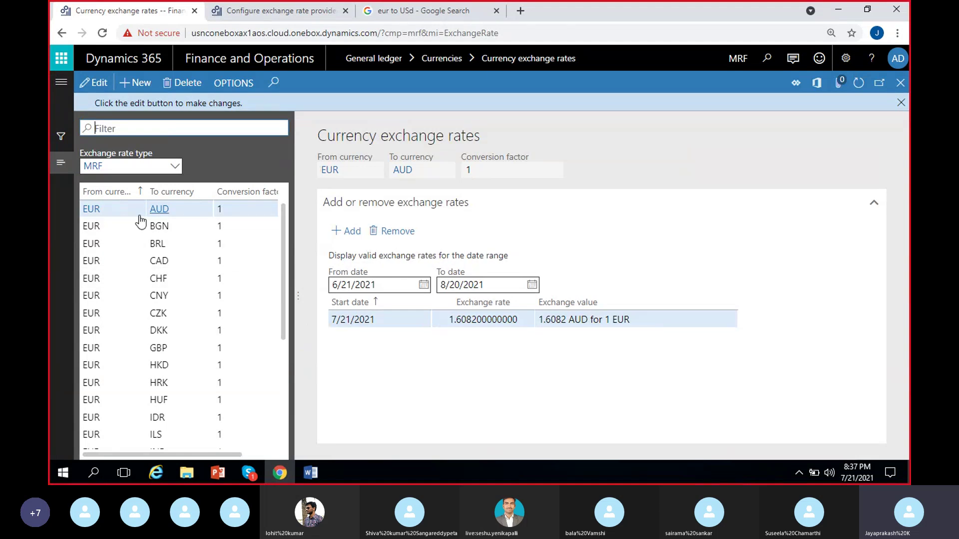
Review the imported 7/21/2021 exchange rates for EUR against BGN, CAD, CHF and CNY
click(127, 228)
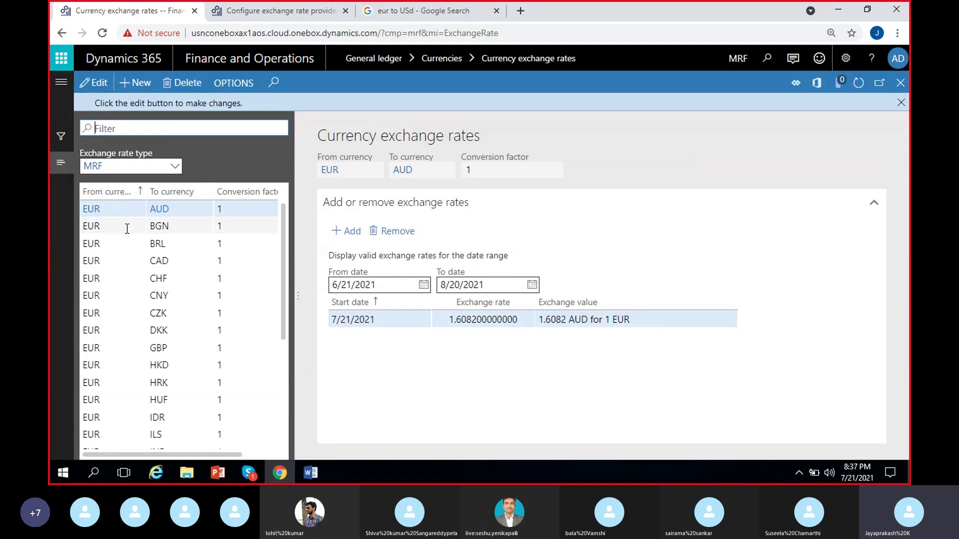
click(185, 243)
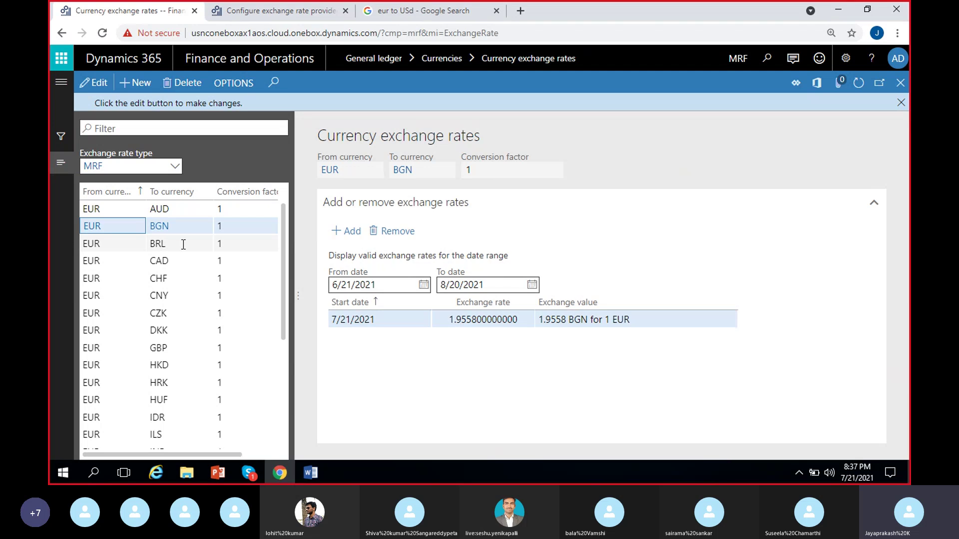
click(194, 261)
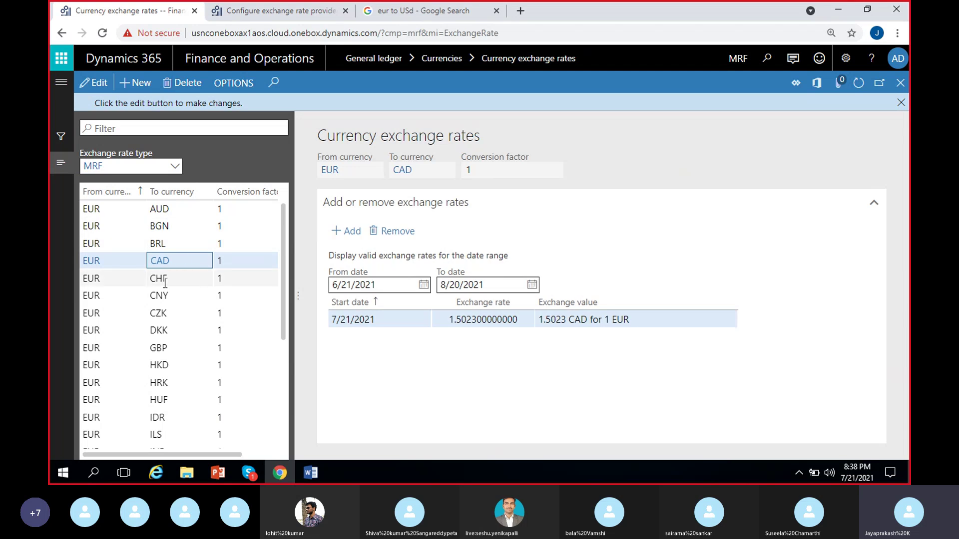
scroll(178, 310, down, 3)
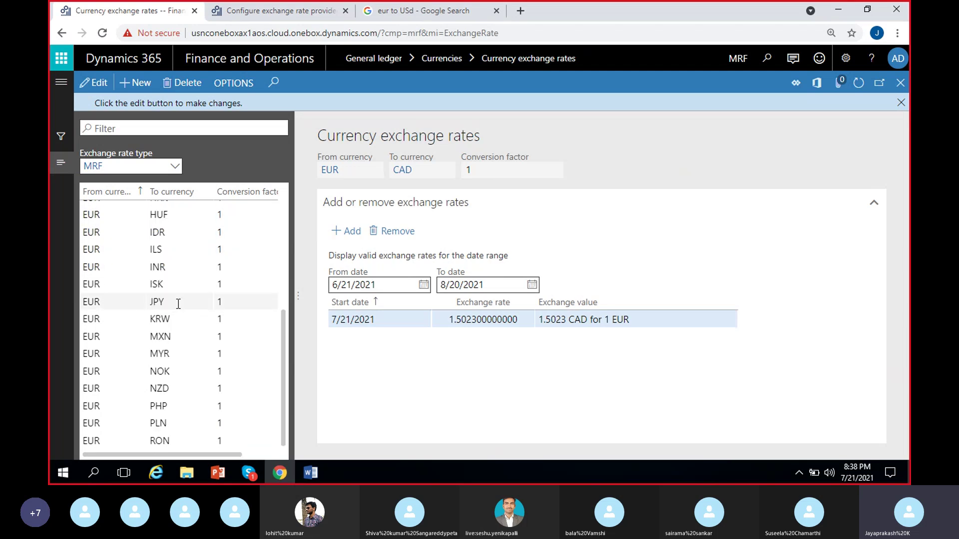
scroll(177, 352, up, 3)
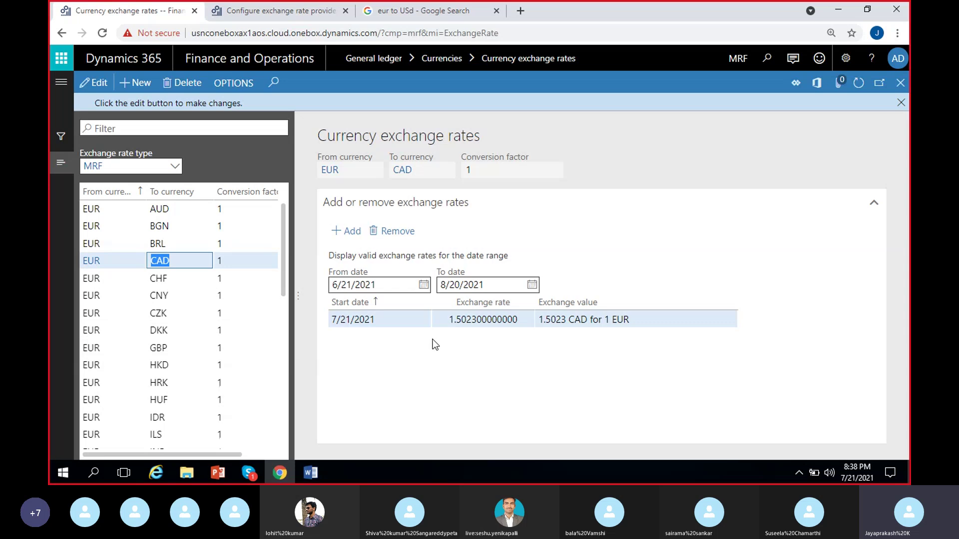
click(402, 320)
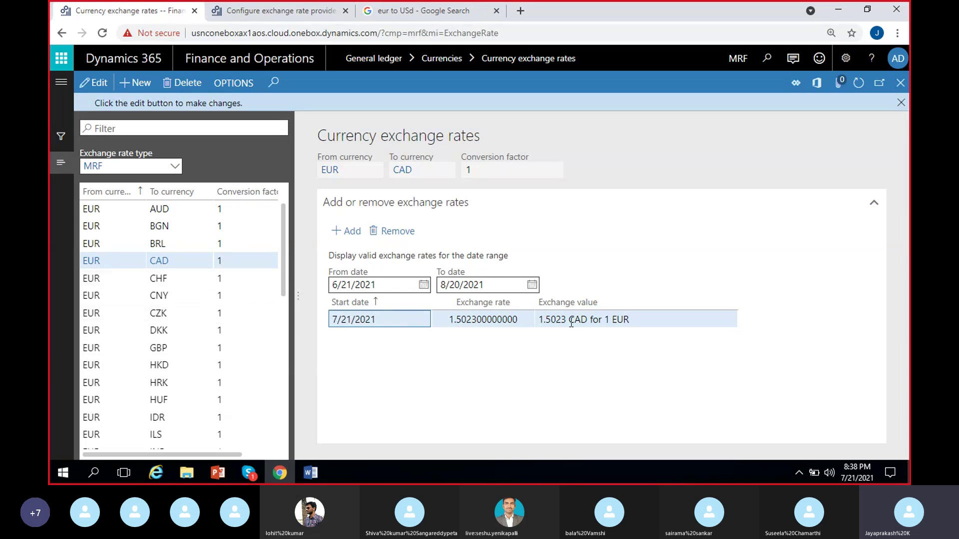
click(179, 279)
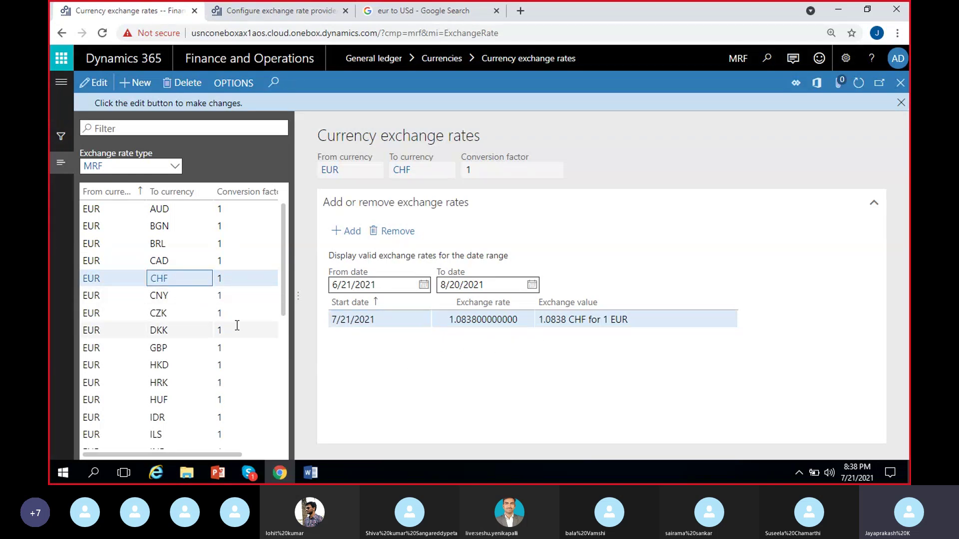
click(190, 297)
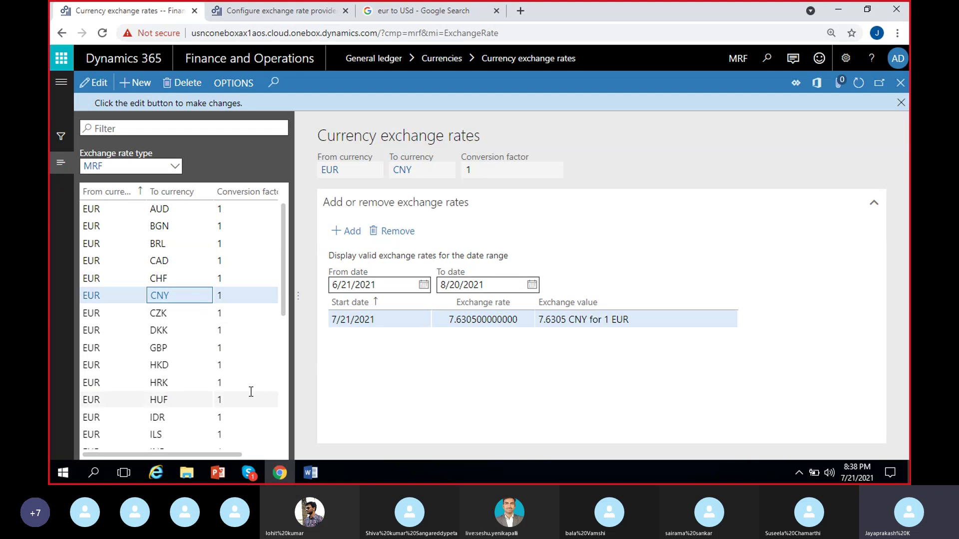
Examine the exchange rates by start date for the EUR–USD, USD–INR and EUR–INR currency pairs
scroll(257, 359, down, 5)
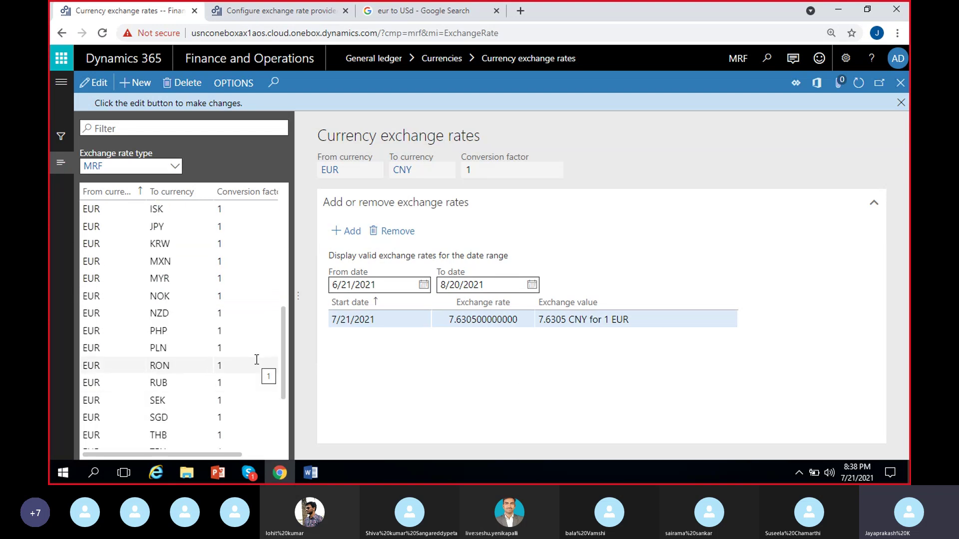
scroll(255, 359, down, 3)
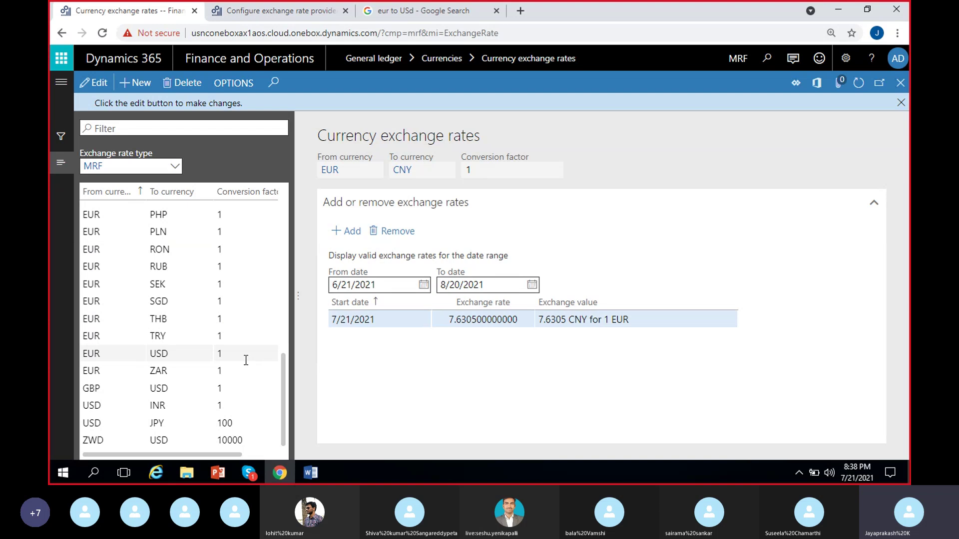
click(199, 355)
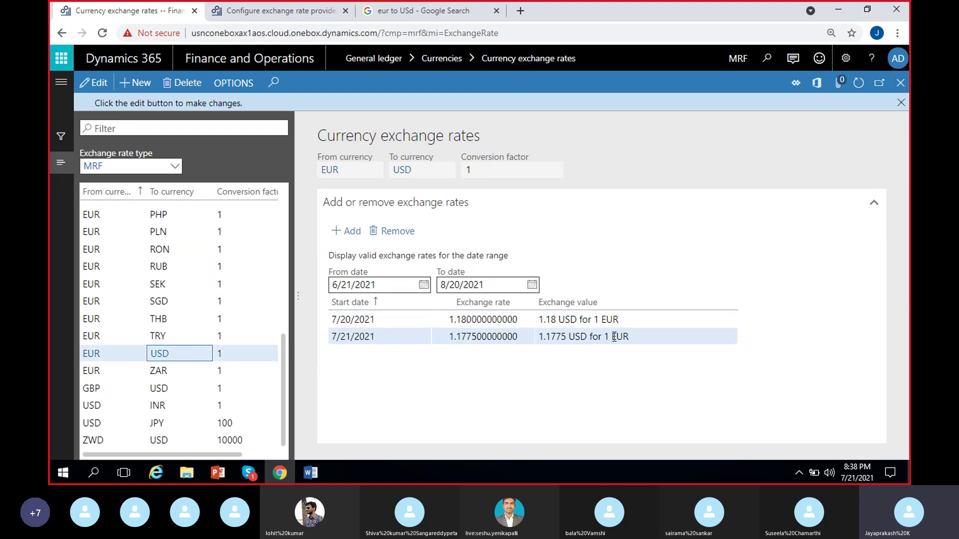
click(511, 337)
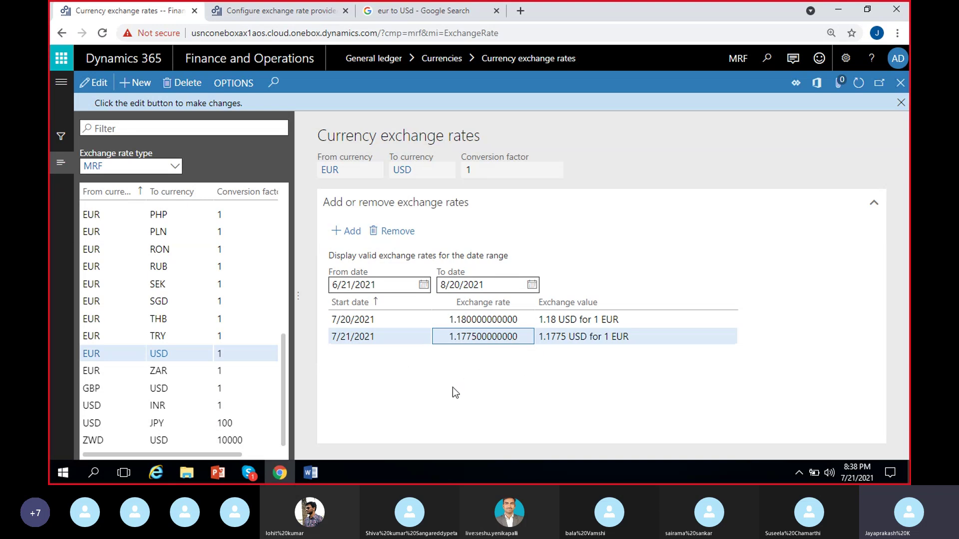
click(174, 406)
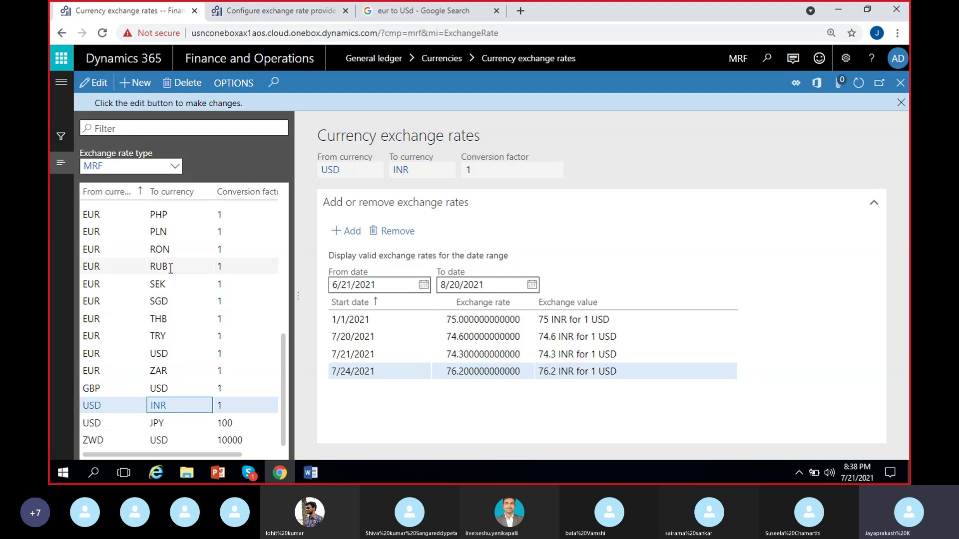
scroll(172, 308, up, 6)
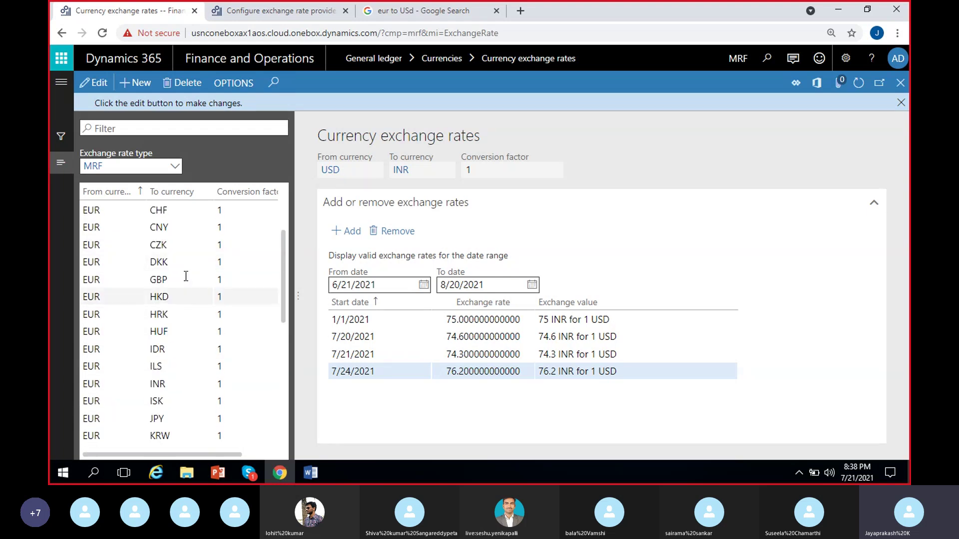
click(164, 385)
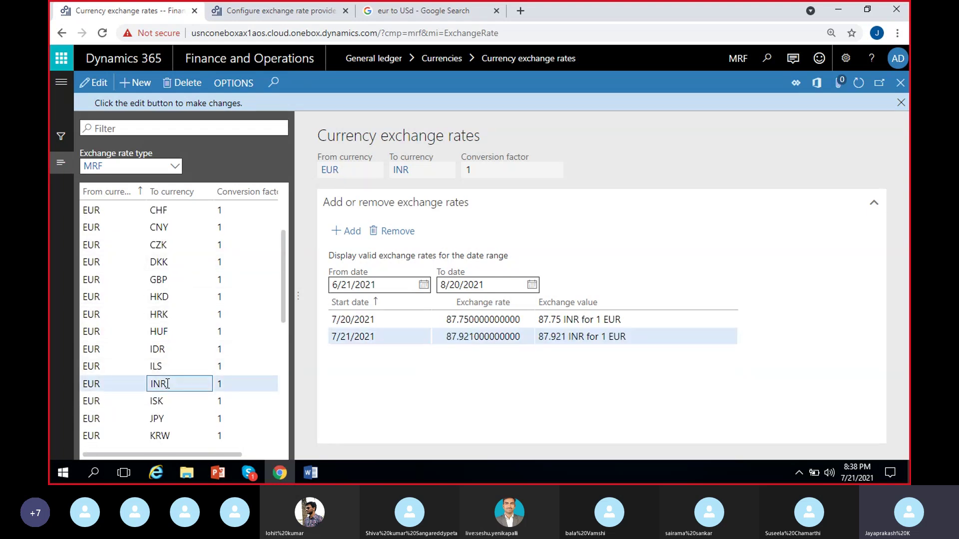
click(483, 344)
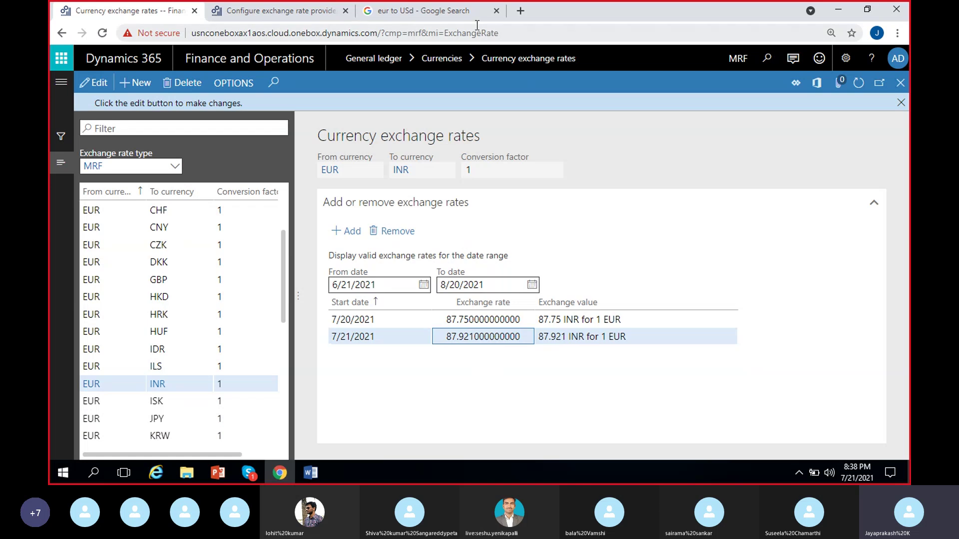
Switch to the Google search tab and search for "eur to inr"
click(460, 14)
double_click(193, 80)
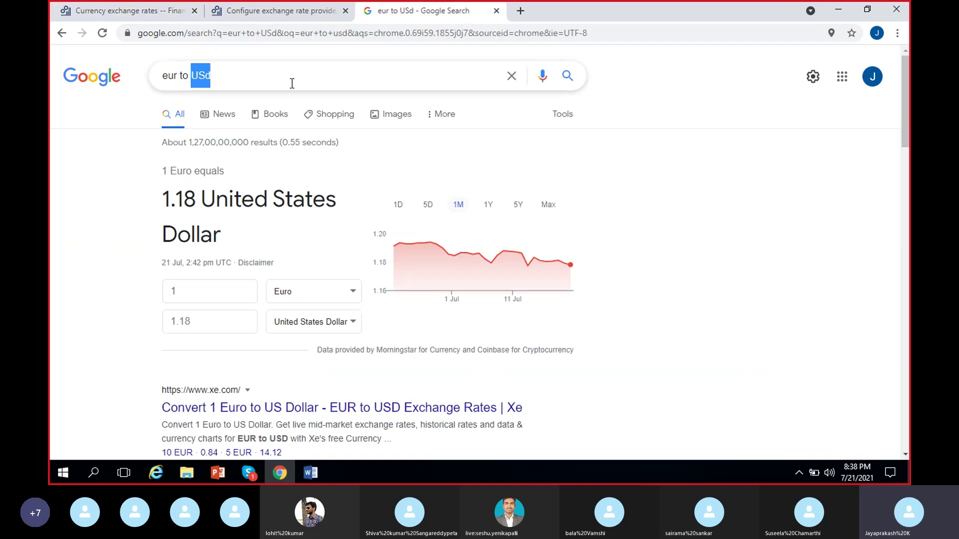
key(BackSpace)
text(inr)
key(Return)
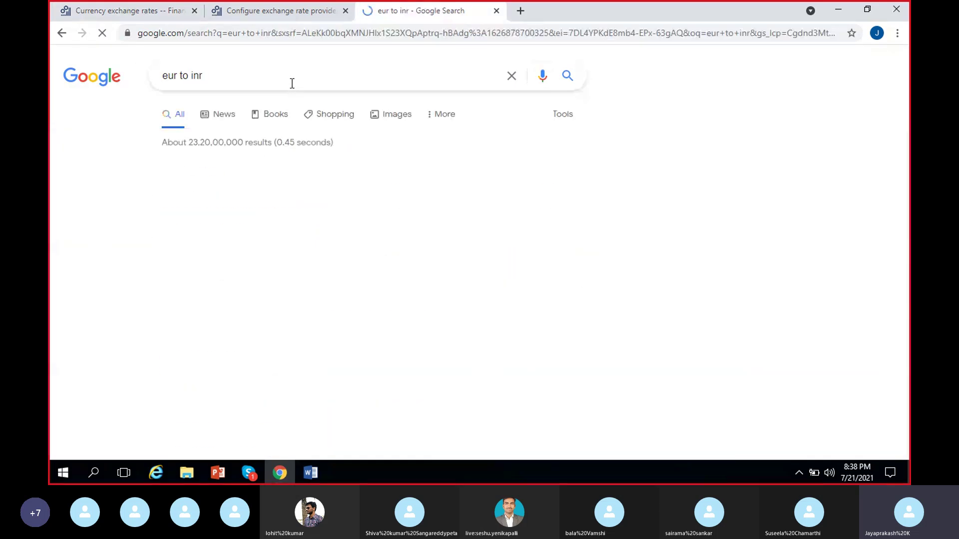
Compare Google's euro to rupee rate with the imported EUR–INR rate dated 7/21/2021
click(147, 15)
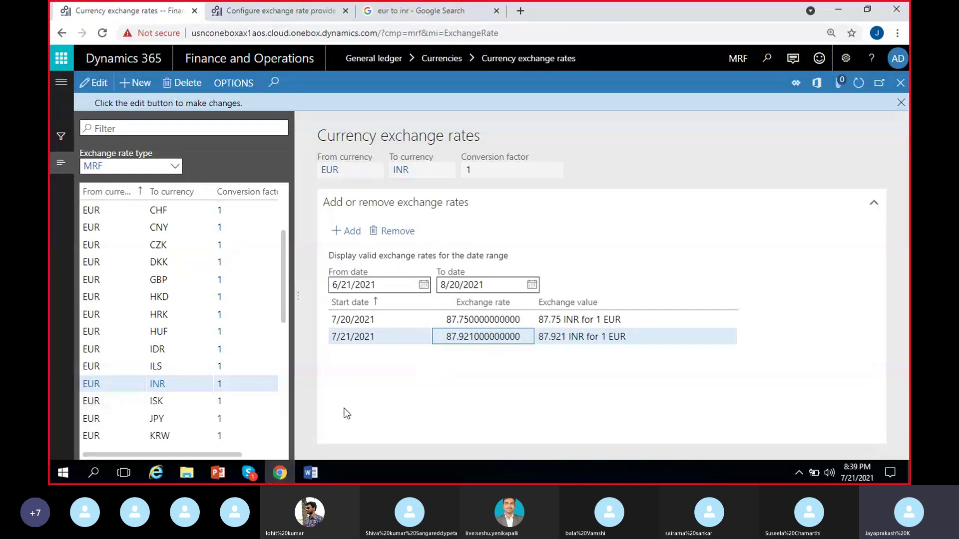
click(437, 14)
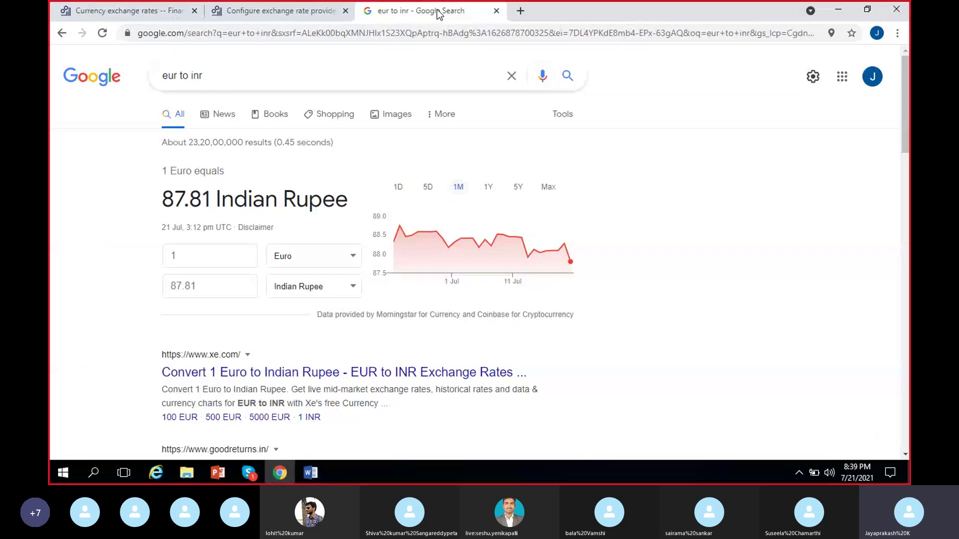
click(130, 11)
click(416, 359)
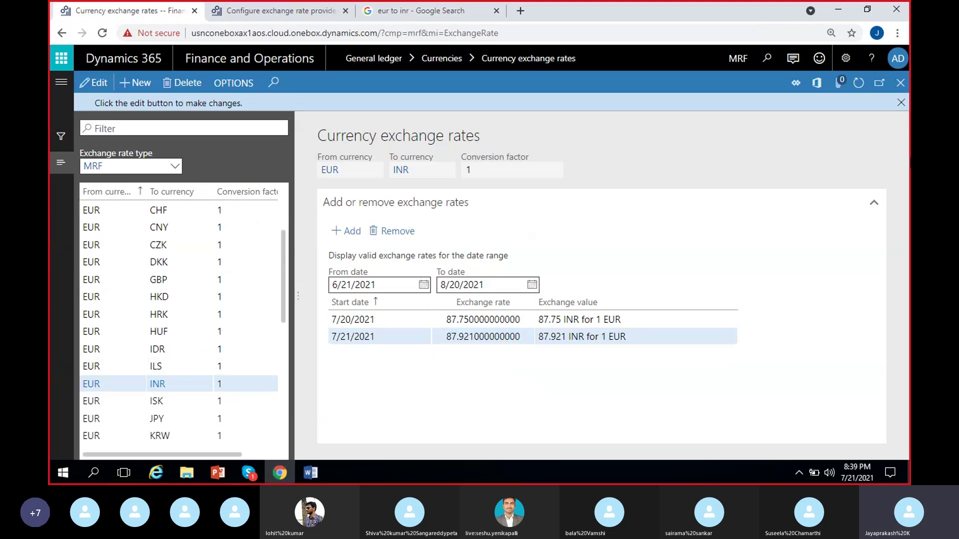
Dismiss the edit notice, look through the whole MRF currency pair list, and display the USD–INR rates
click(901, 103)
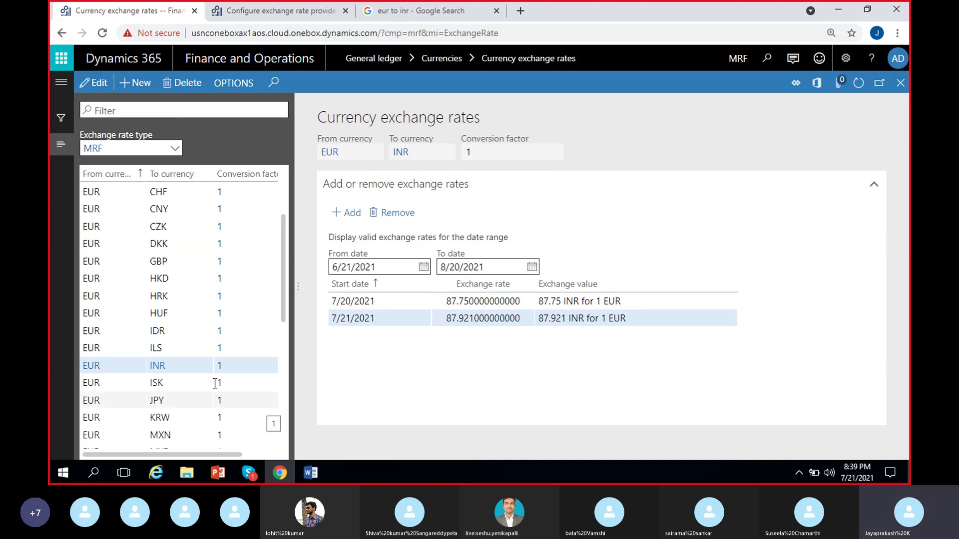
scroll(116, 276, up, 2)
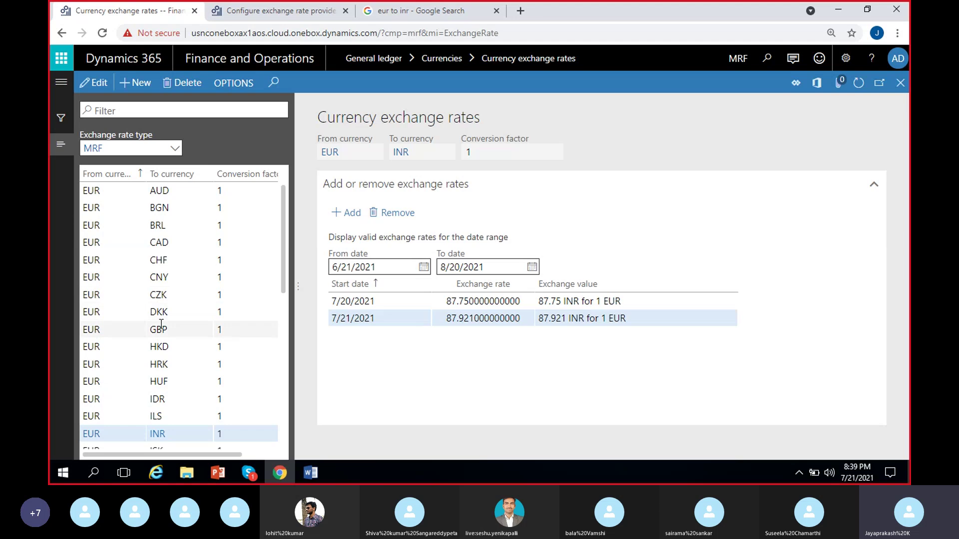
scroll(161, 325, down, 7)
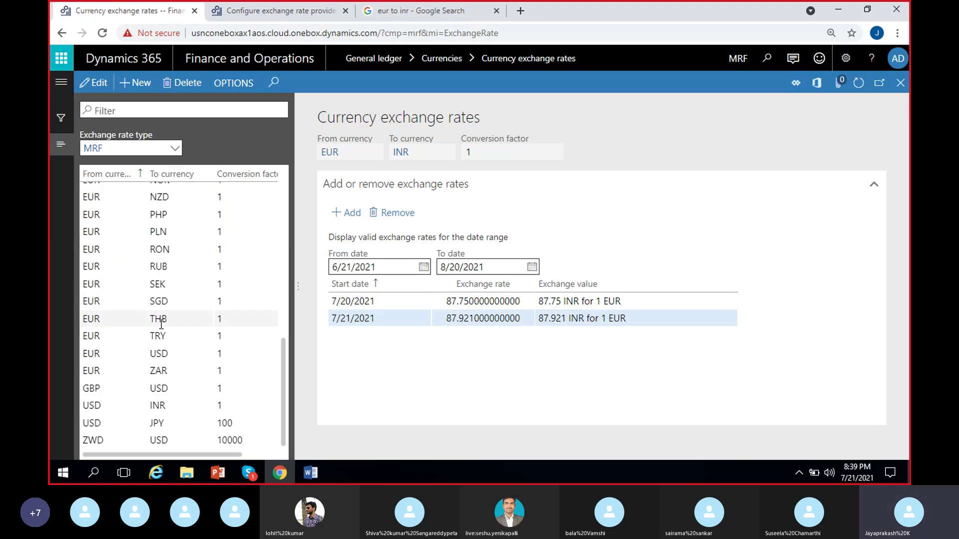
scroll(161, 324, up, 7)
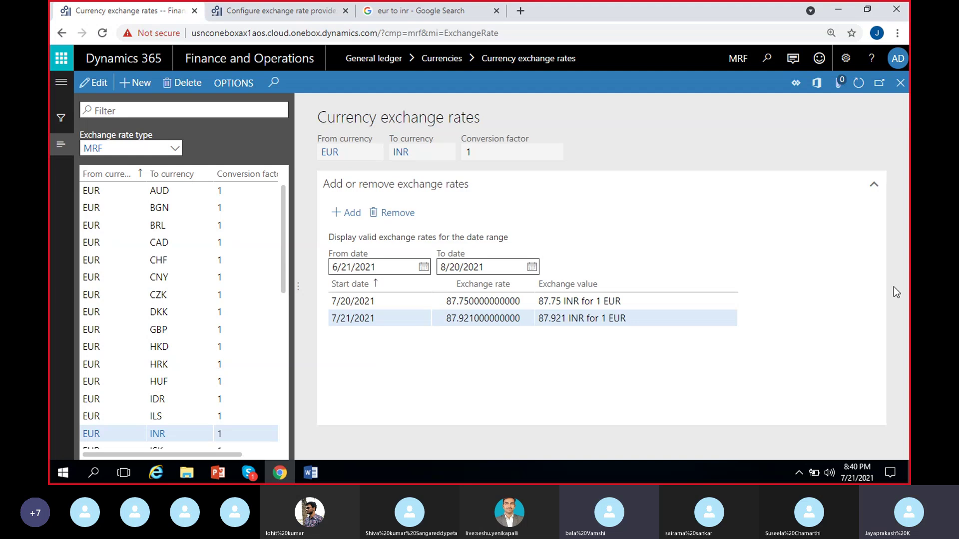
scroll(155, 370, down, 7)
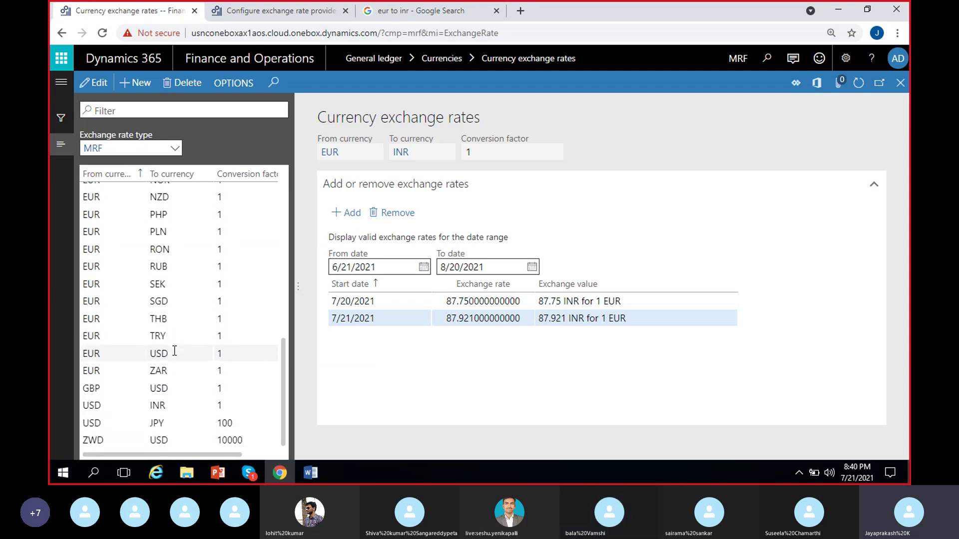
mouse_move(174, 351)
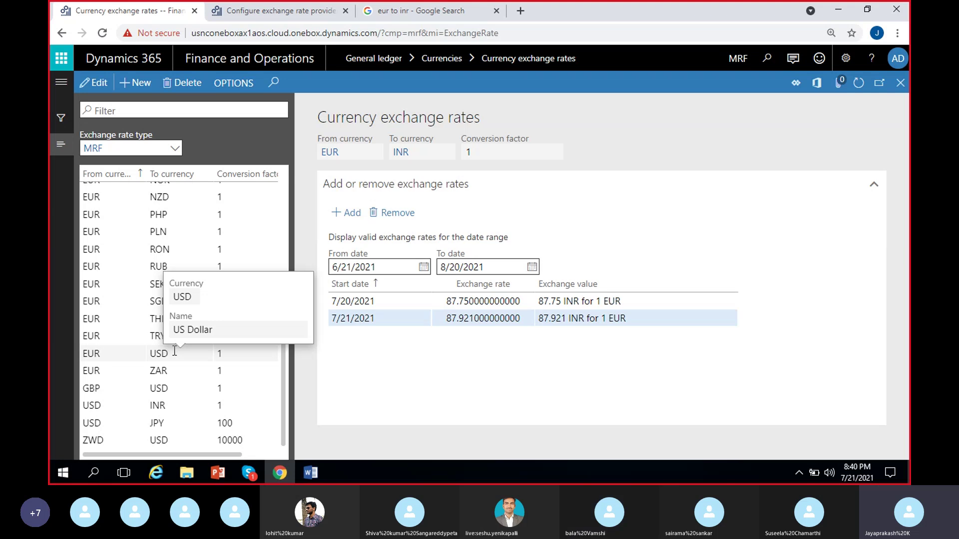
click(126, 410)
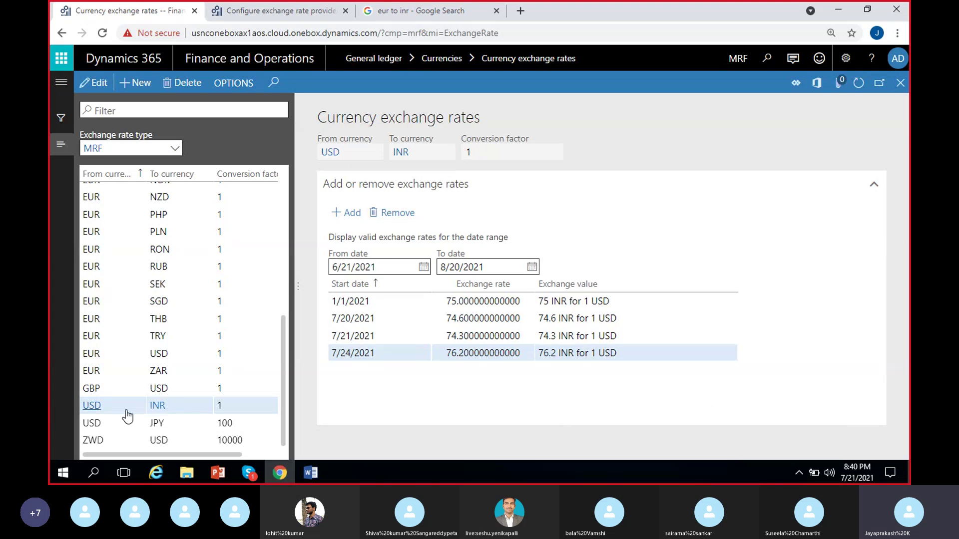
mouse_move(128, 415)
Switch to the exchange rate provider tab, open Import currency exchange rates there, and list the available exchange rate providers
click(313, 11)
click(61, 82)
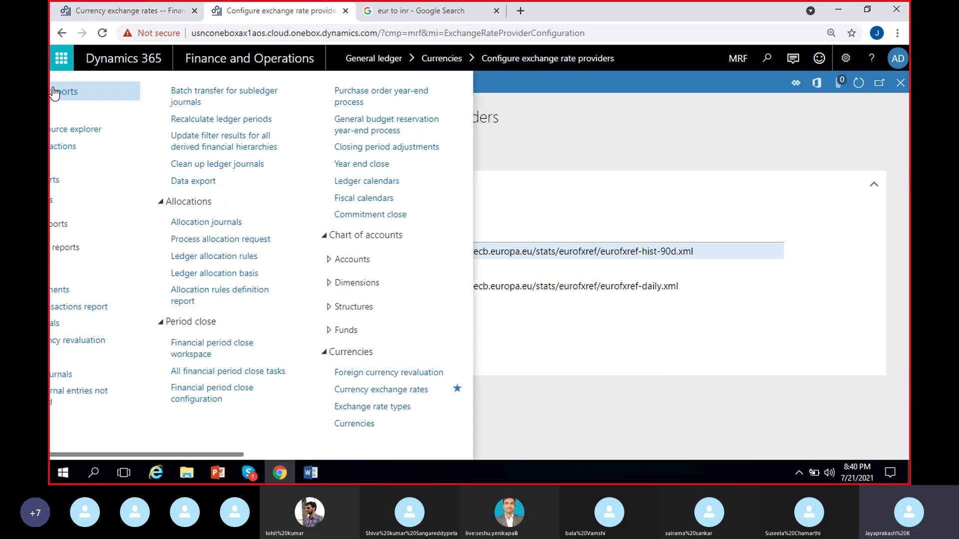
click(669, 453)
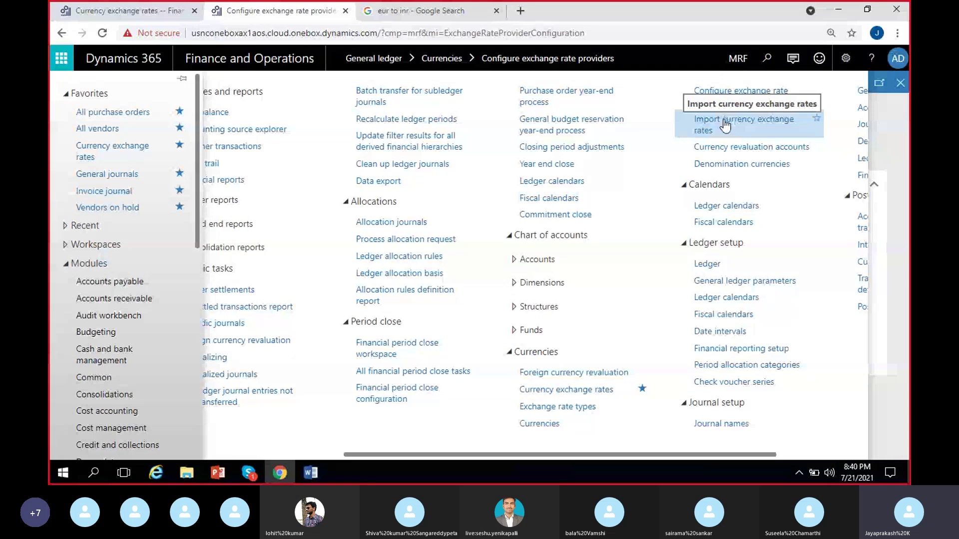
click(723, 130)
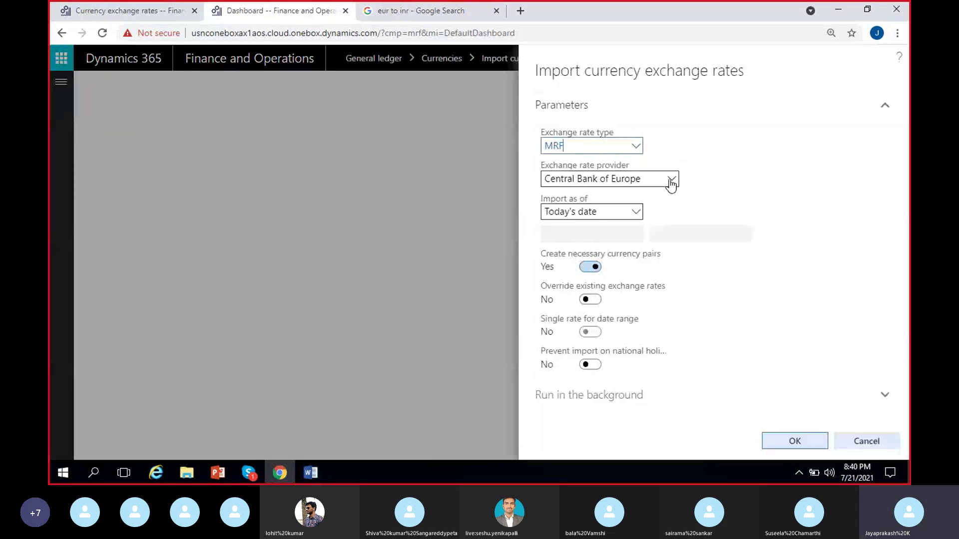
click(670, 180)
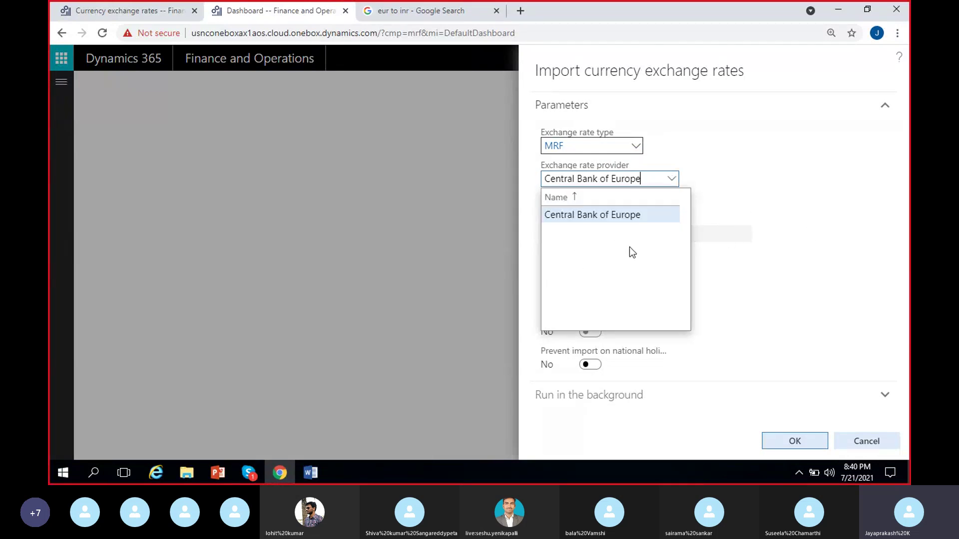
Review the import's background-run settings, including batch processing, cancel the import, and return to the currency exchange rates tab
click(790, 175)
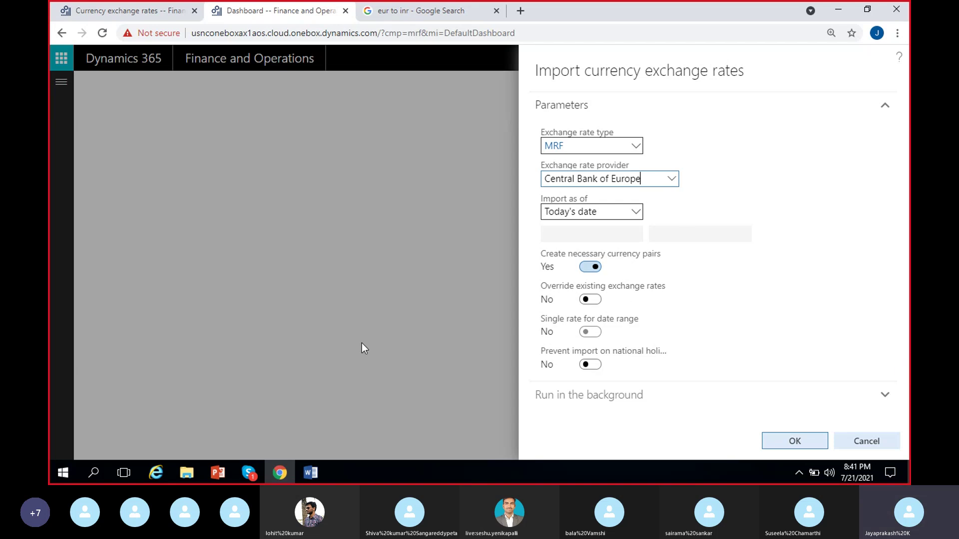
click(640, 401)
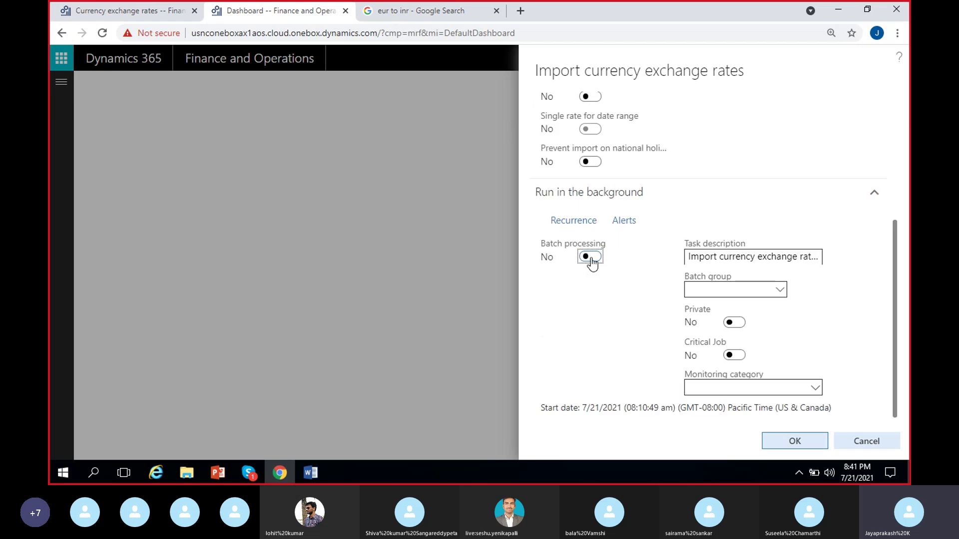
scroll(722, 336, up, 4)
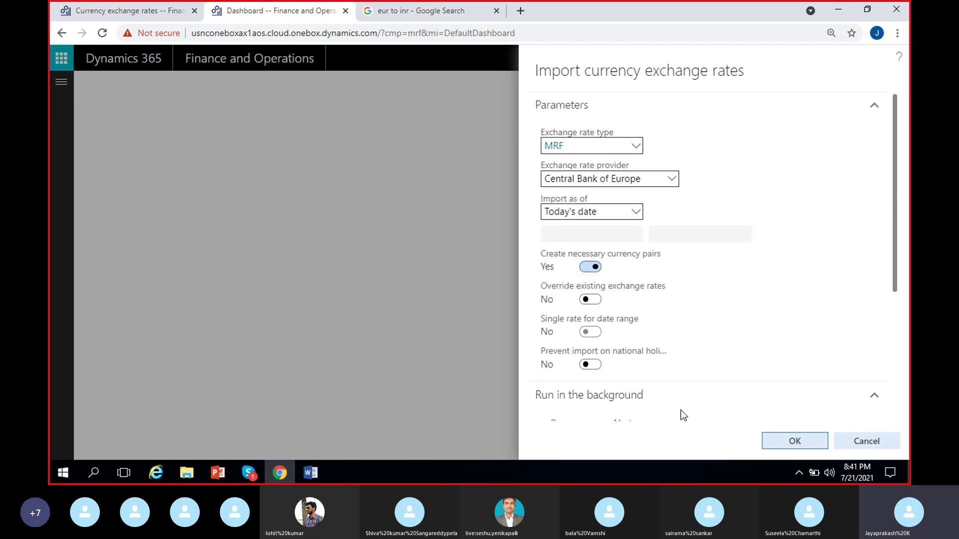
scroll(681, 410, down, 4)
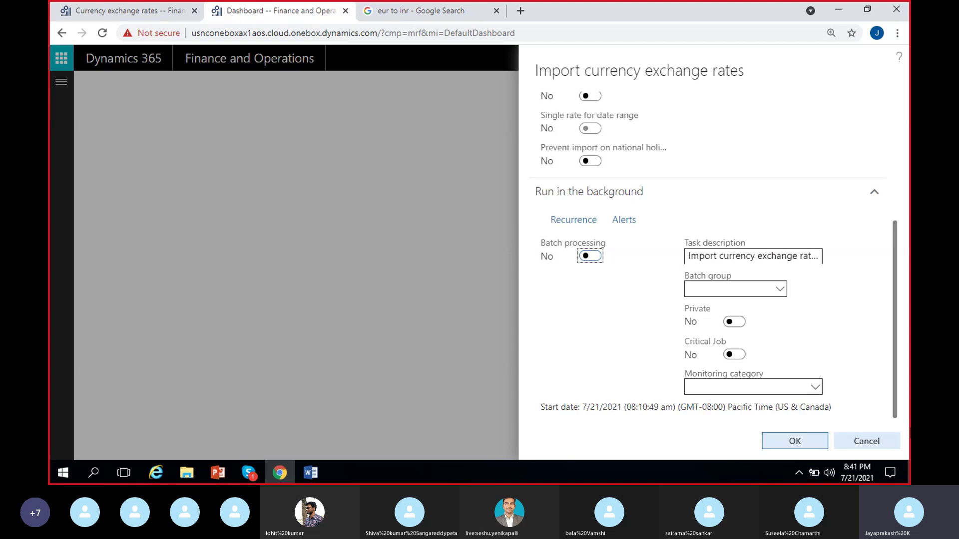
click(866, 441)
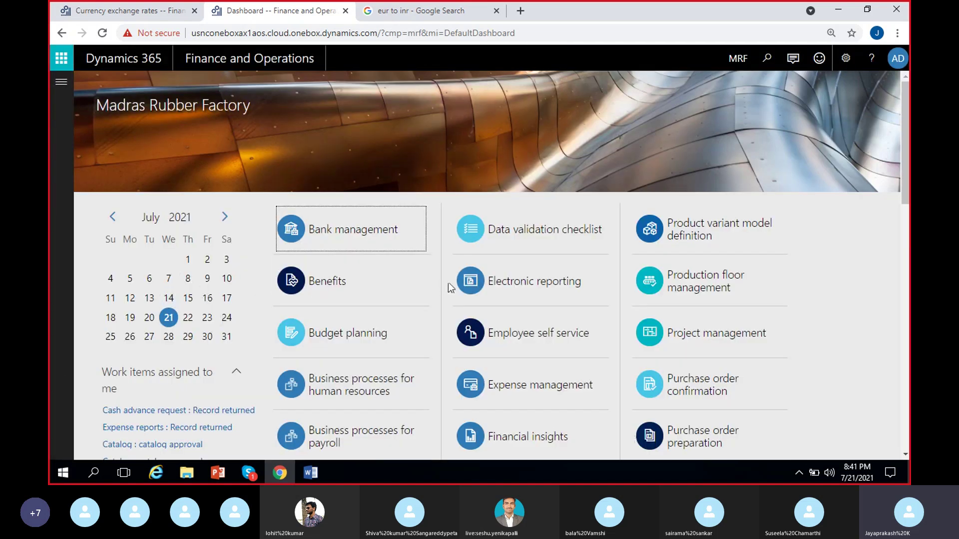
click(89, 20)
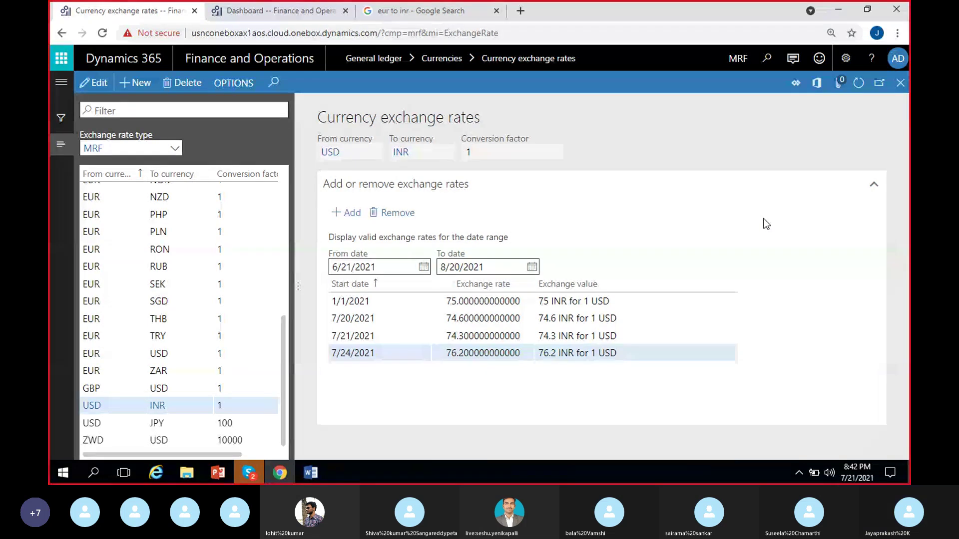
Switch to the Skype call, read the unread chat message, and minimize the call window after closing the chat
click(242, 479)
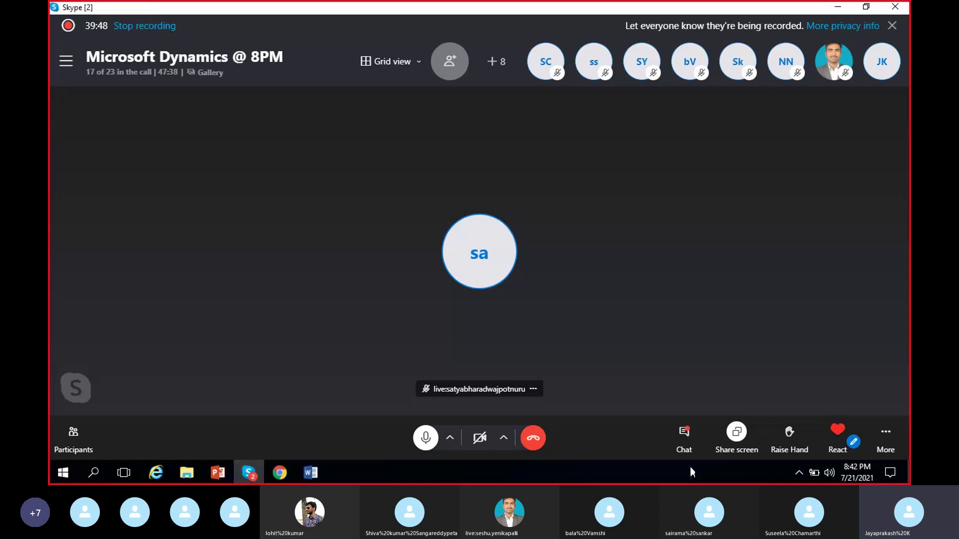
click(684, 435)
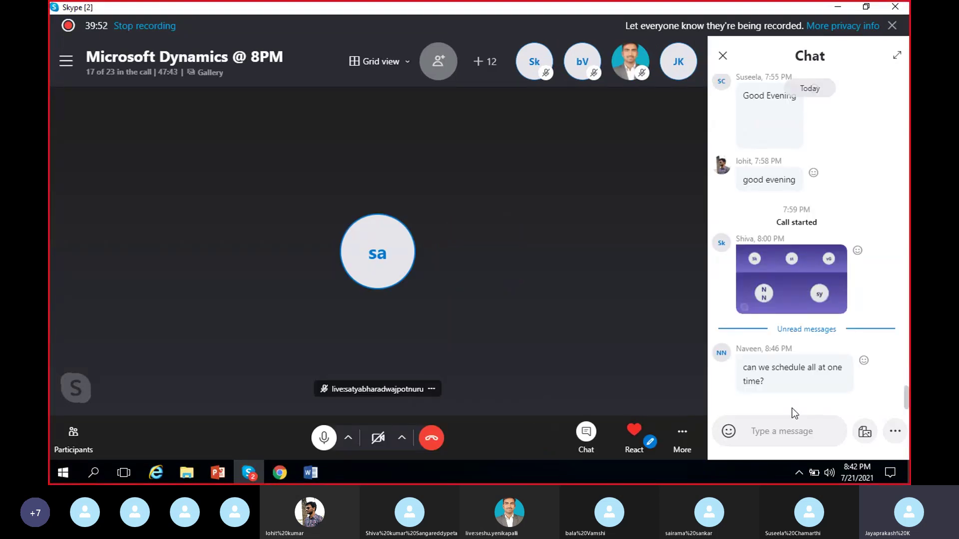
click(723, 58)
click(844, 7)
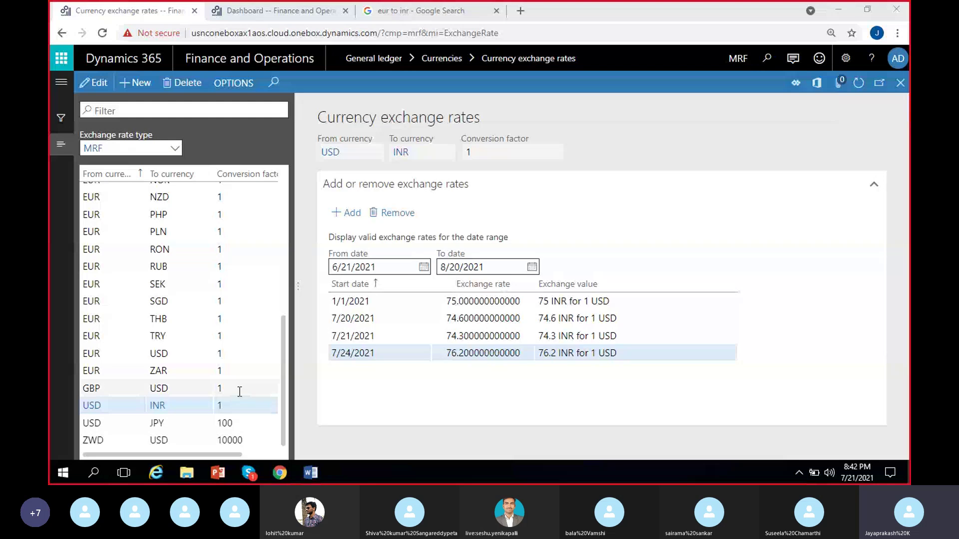
Look through the MRF currency pairs and review the import messages in the Action center before closing it
scroll(239, 388, up, 5)
scroll(242, 394, up, 2)
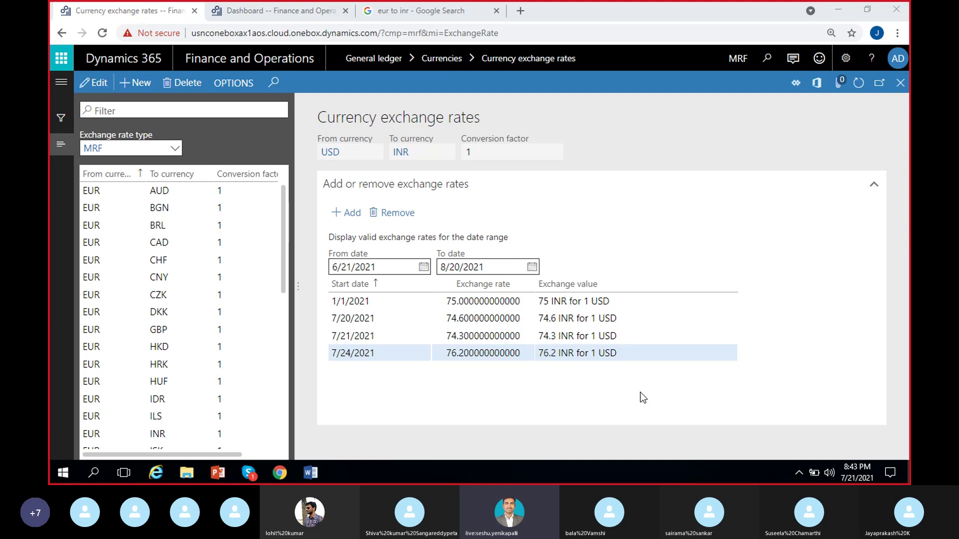
click(793, 58)
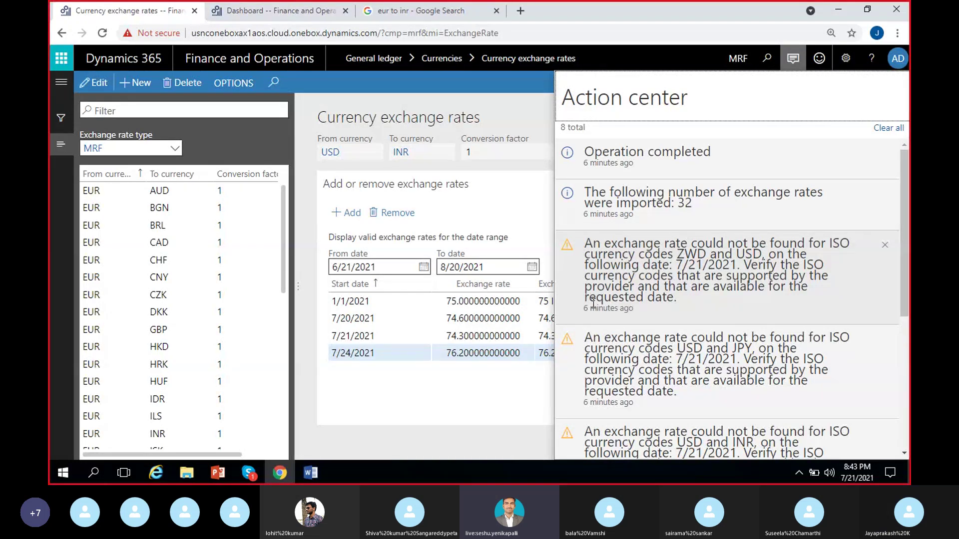
click(482, 393)
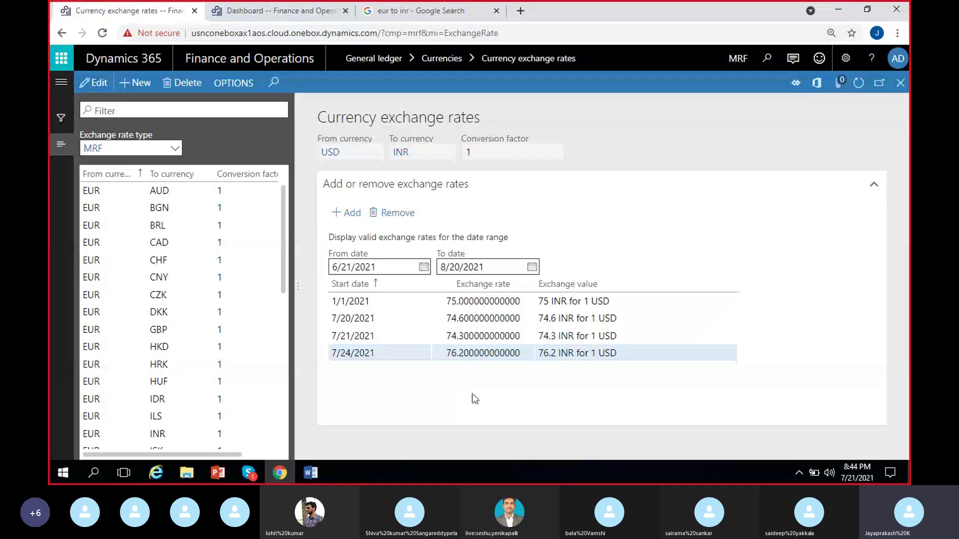
Switch to the MS Dynamics 8 PM notes in Word and add the line "Chart of accounts" after a blank line at the end
click(310, 472)
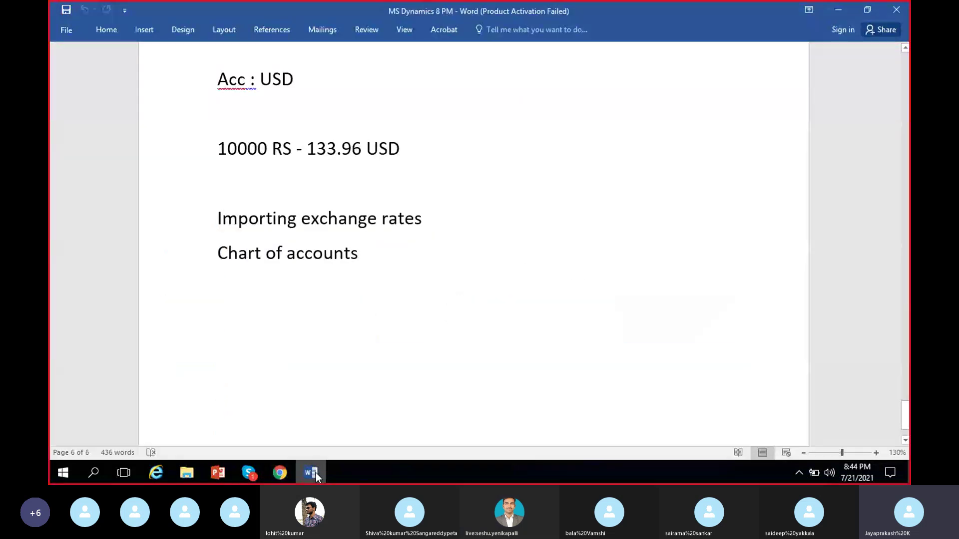
click(453, 298)
scroll(470, 325, down, 2)
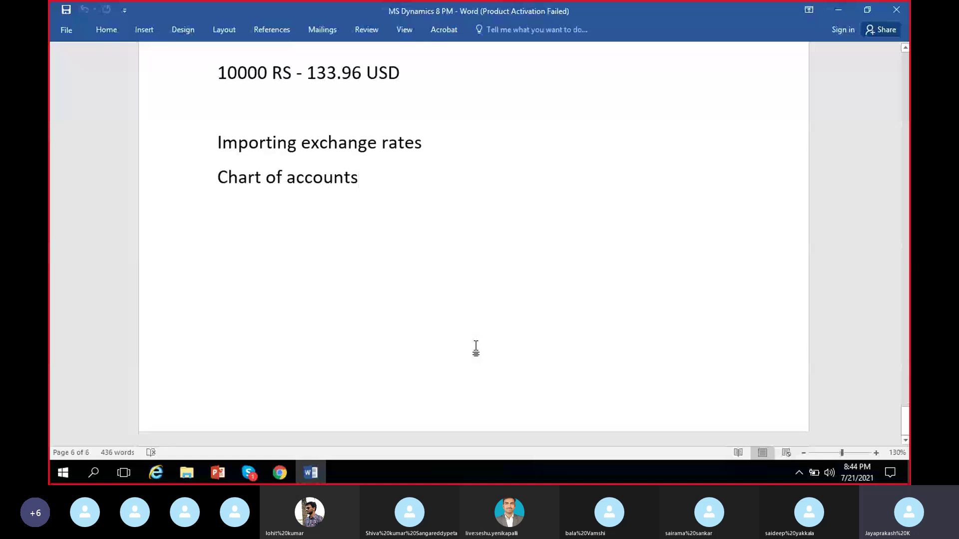
key(Return)
key(Return)
text(C)
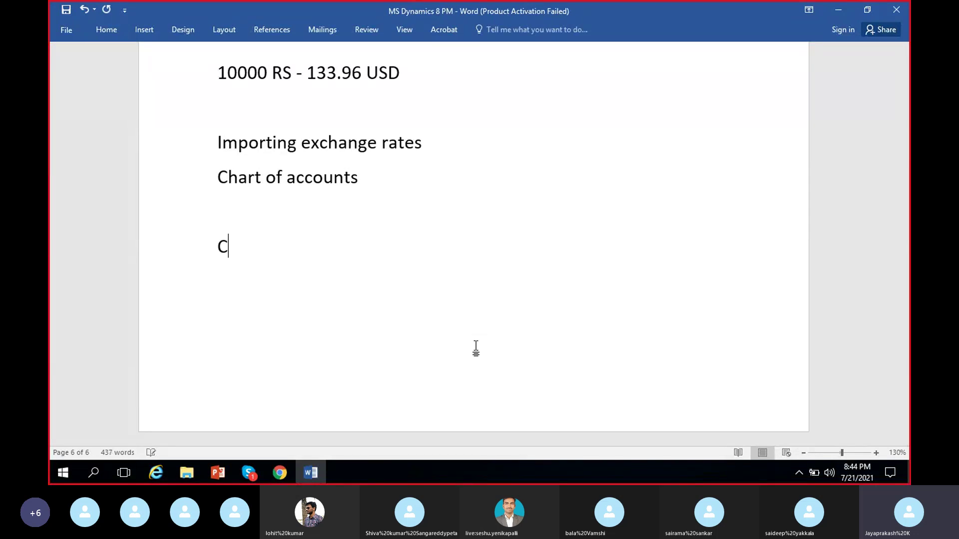
text(hart of accounts)
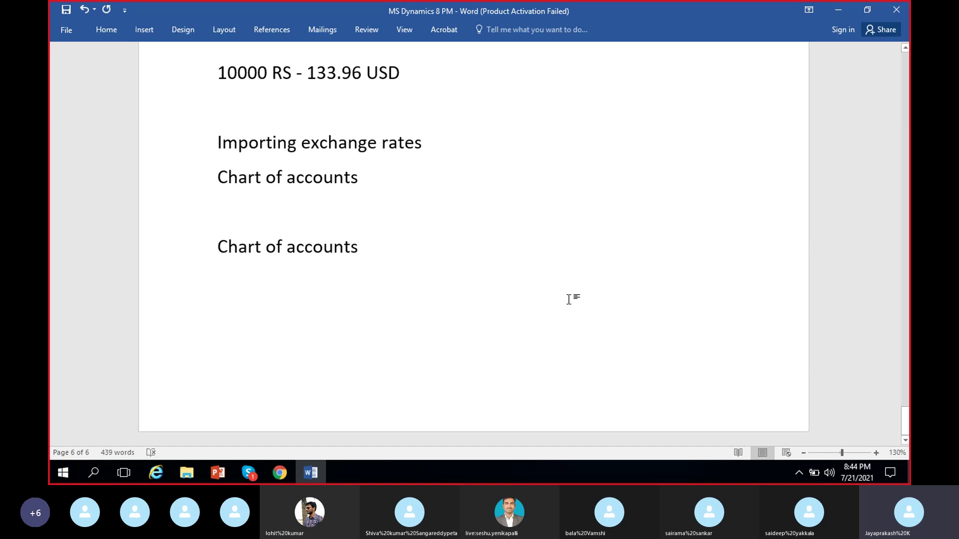
Make the new "Chart of accounts" line bold and add a colon at its end
drag(218, 248, 418, 248)
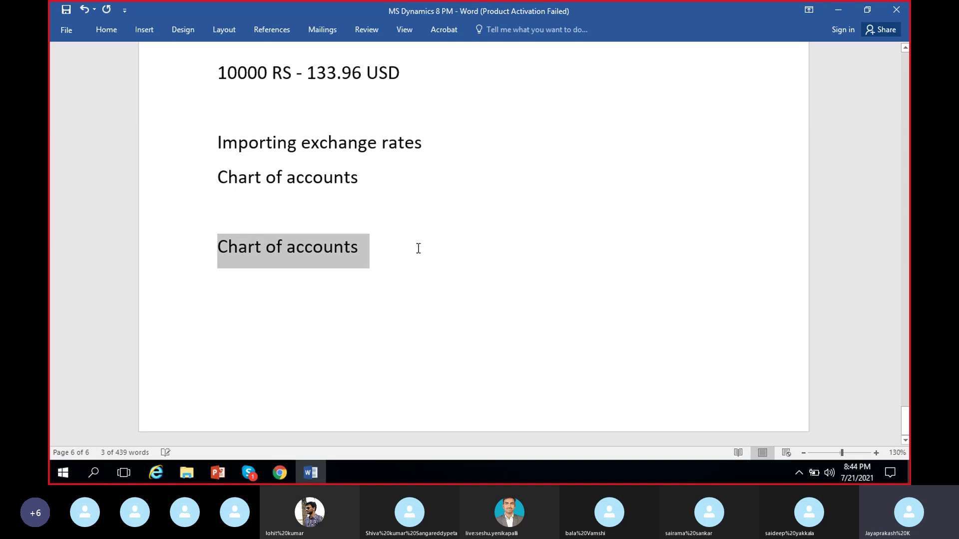
key(ctrl+b)
click(325, 248)
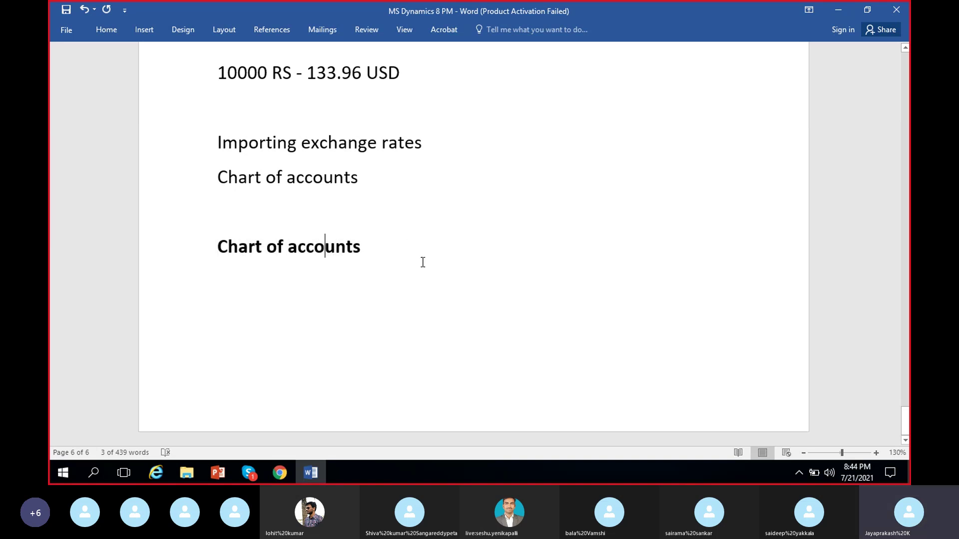
click(410, 246)
text(:)
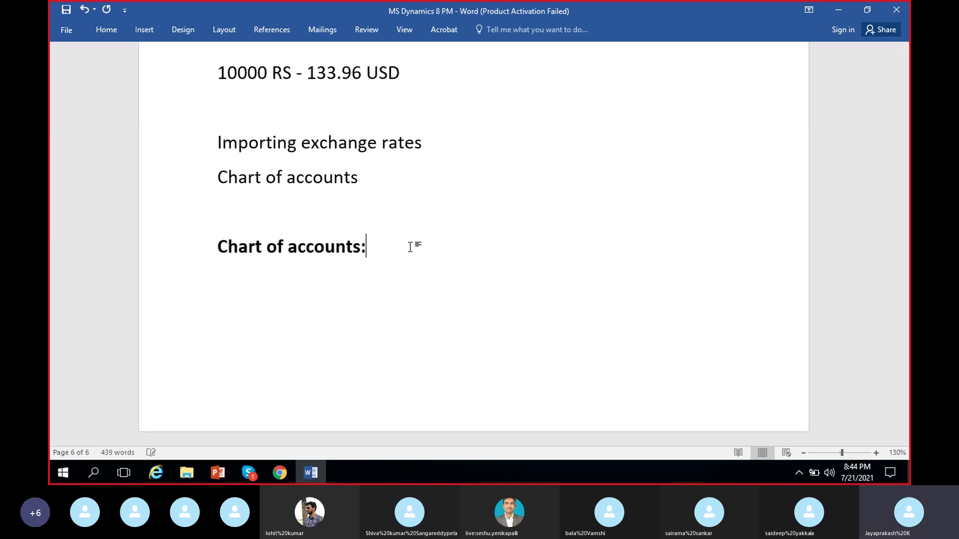